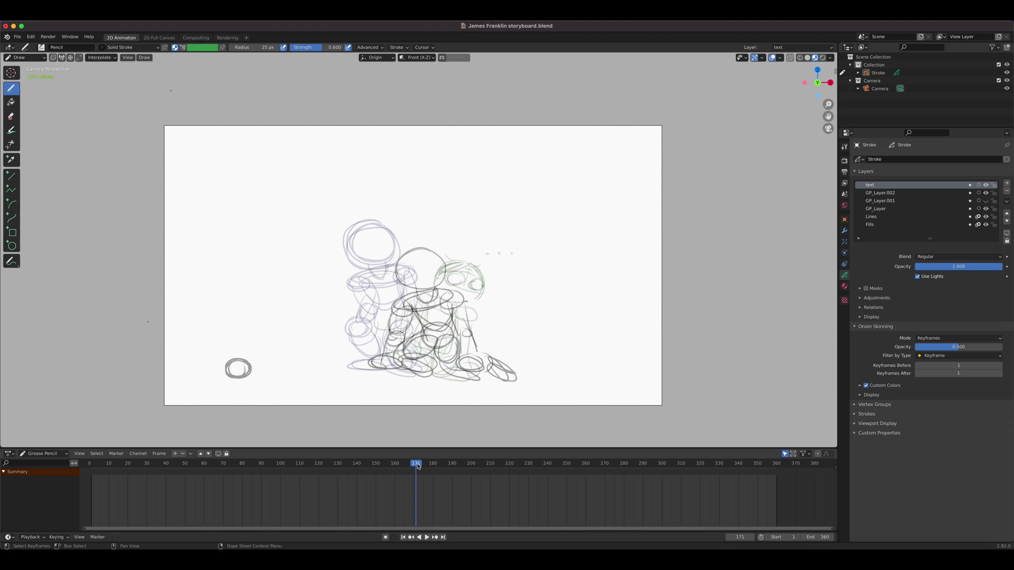
# Step: Rewind the storyboard to frame 1 and play the animation through
pyautogui.moveTo(418, 467); pyautogui.dragTo(93, 475)
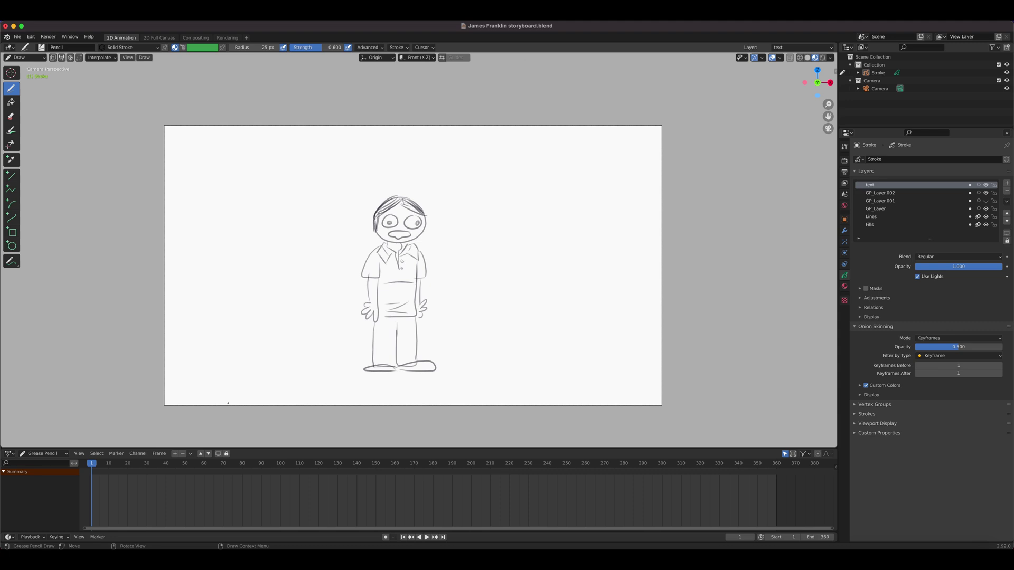
pyautogui.press('space')
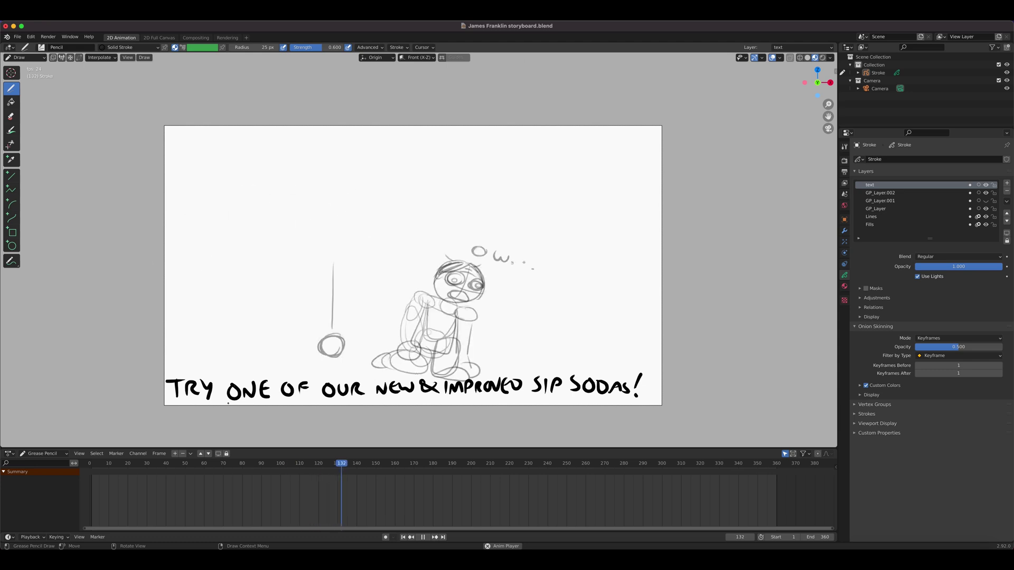
pyautogui.press('space')
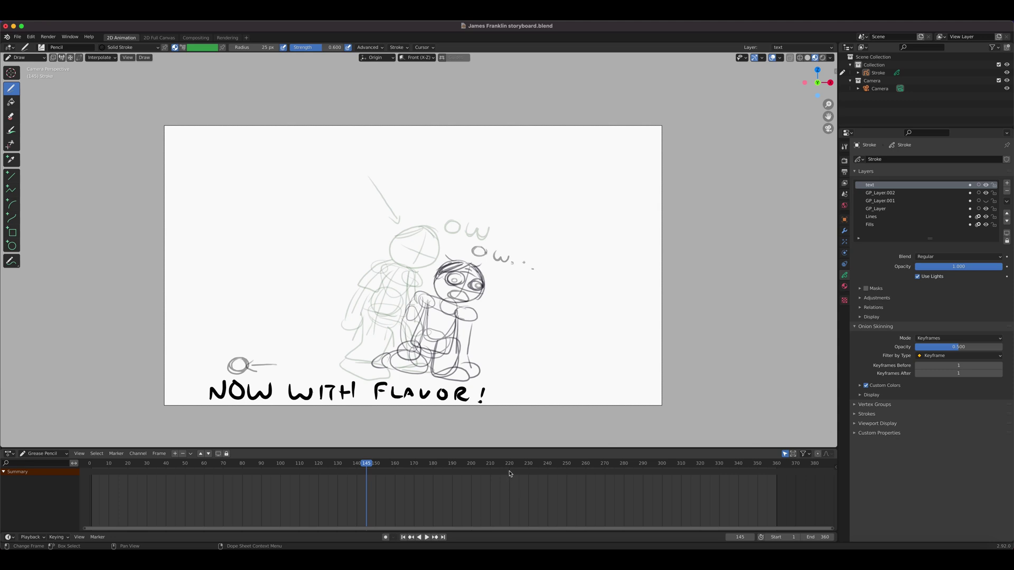
pyautogui.rightClick(511, 448)
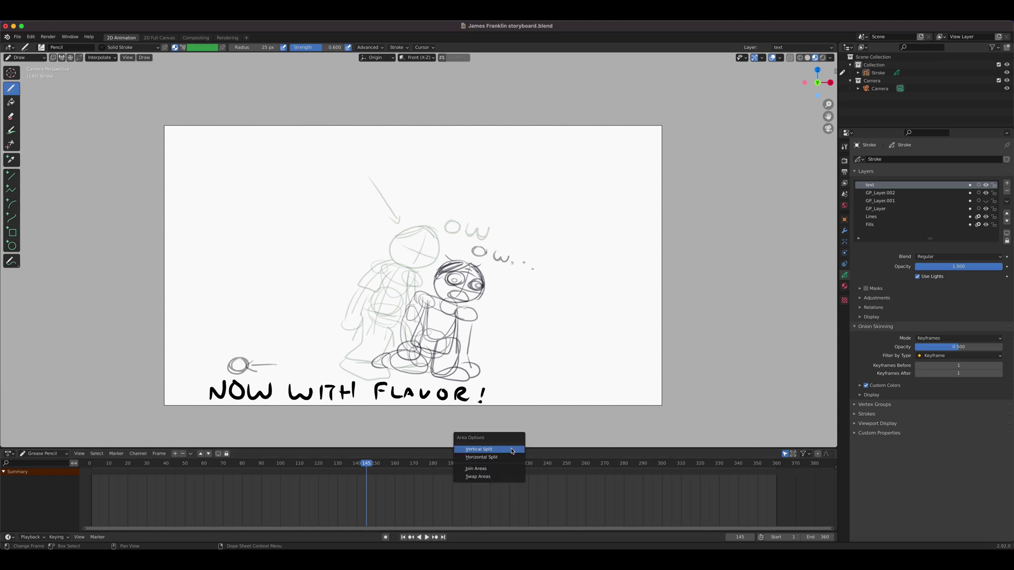
pyautogui.click(478, 449)
pyautogui.press('Escape')
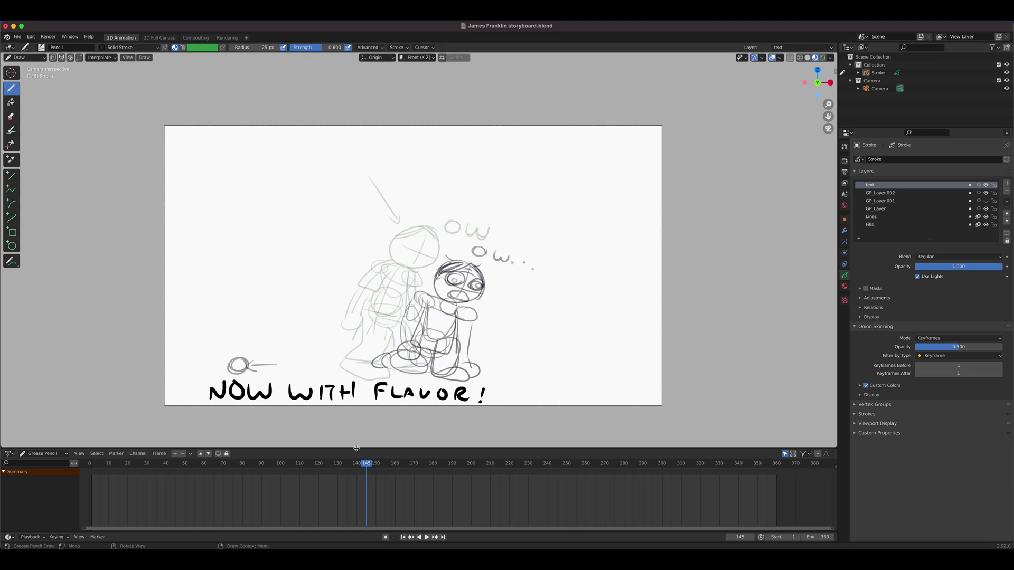
# Step: Make the timeline area slightly taller and split the 3D viewport horizontally, leaving a short second viewport above the timeline
pyautogui.moveTo(356, 448)
pyautogui.mouseDown()
pyautogui.moveTo(356, 428)
pyautogui.moveTo(356, 439)
pyautogui.mouseUp()
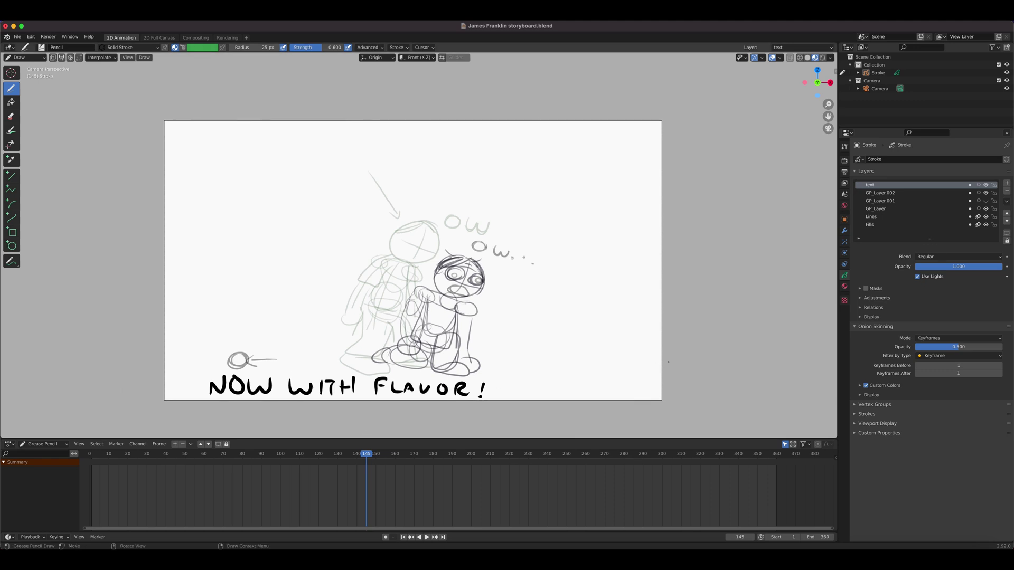
pyautogui.rightClick(837, 242)
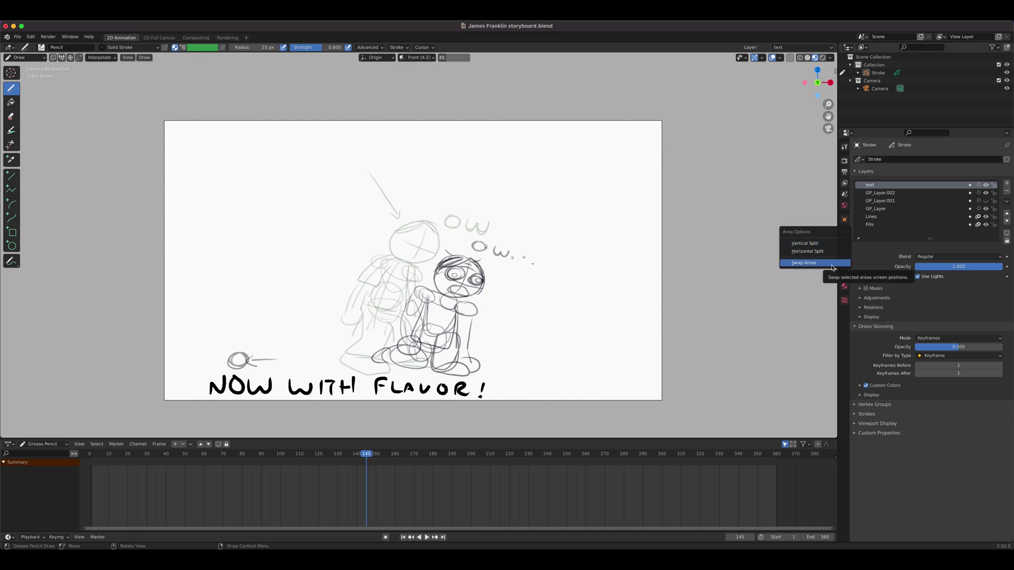
pyautogui.rightClick(484, 440)
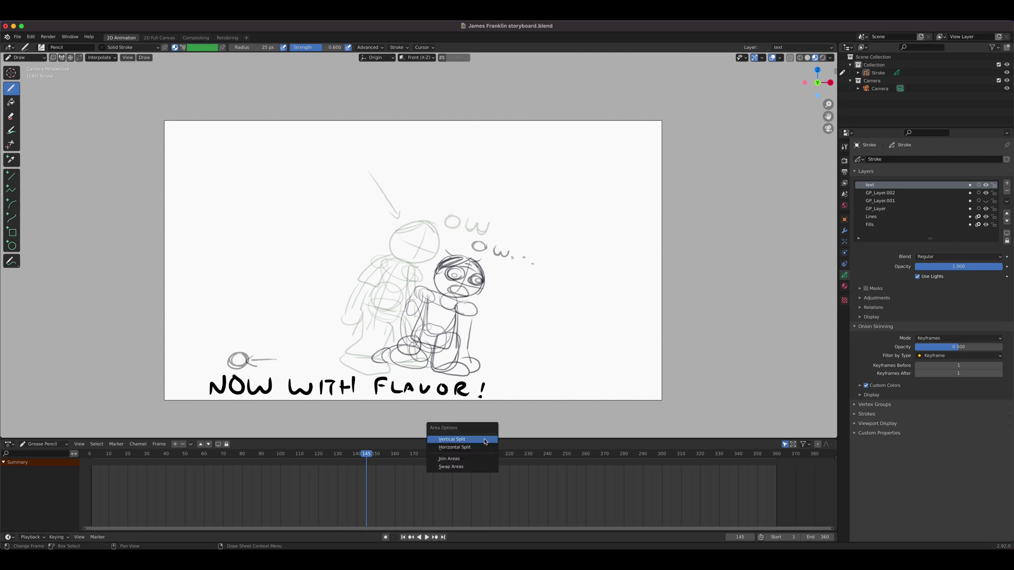
pyautogui.click(485, 448)
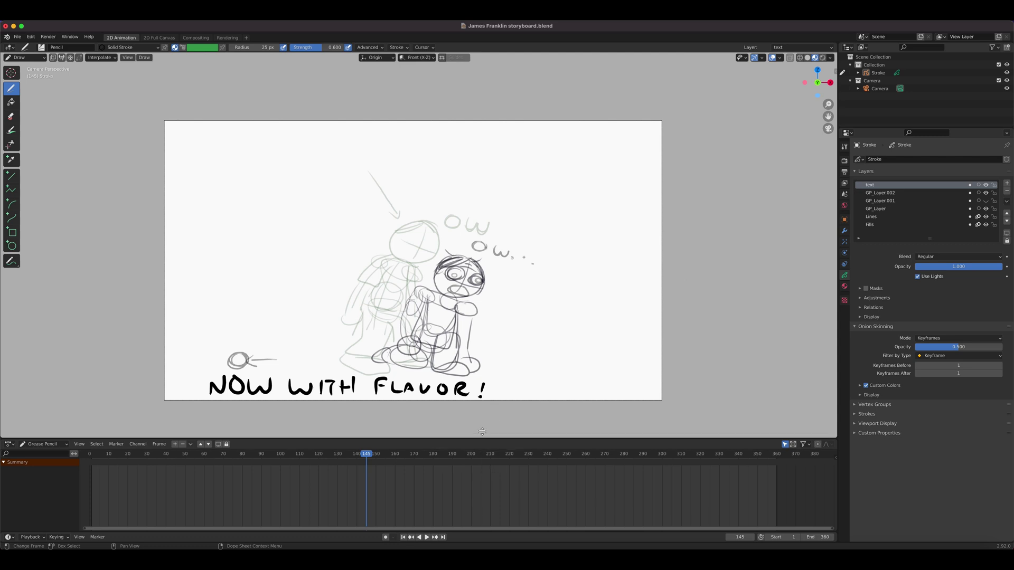
pyautogui.click(270, 365)
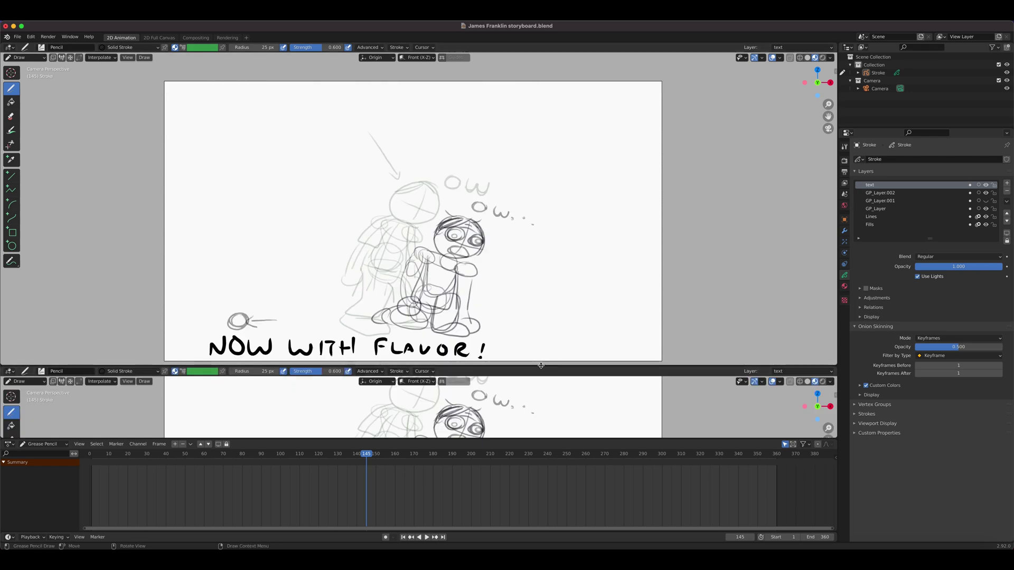
# Step: Enlarge the lower viewport and the timeline area, and fit the whole camera frame inside the upper viewport
pyautogui.moveTo(542, 364); pyautogui.dragTo(538, 339)
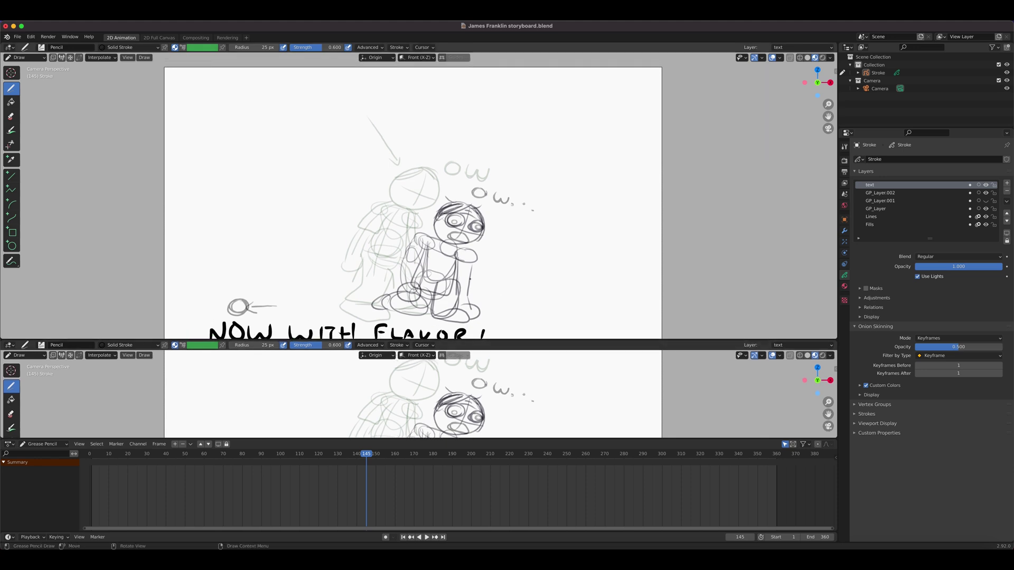
pyautogui.press('Home')
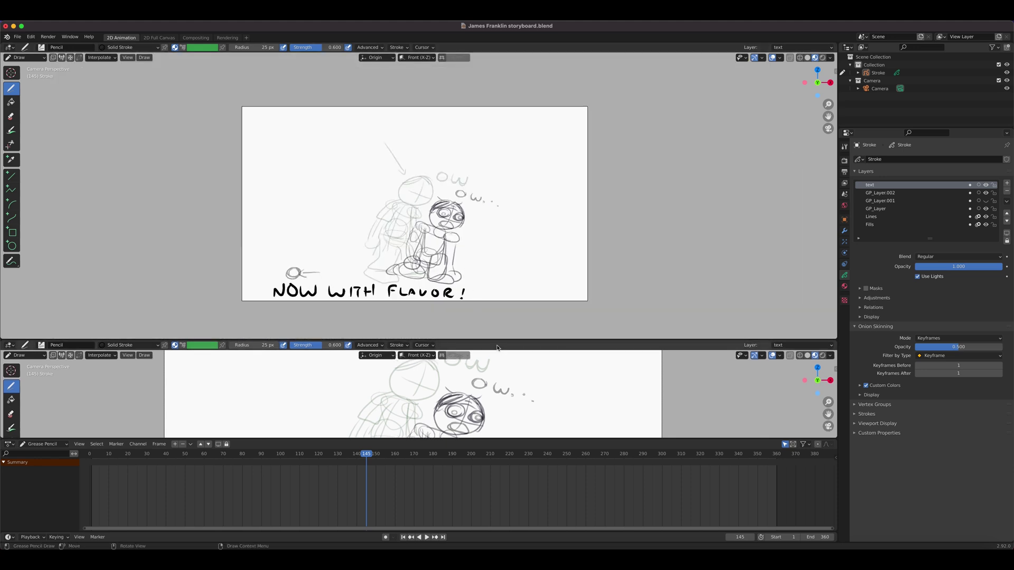
pyautogui.scroll(1, 473, 268)
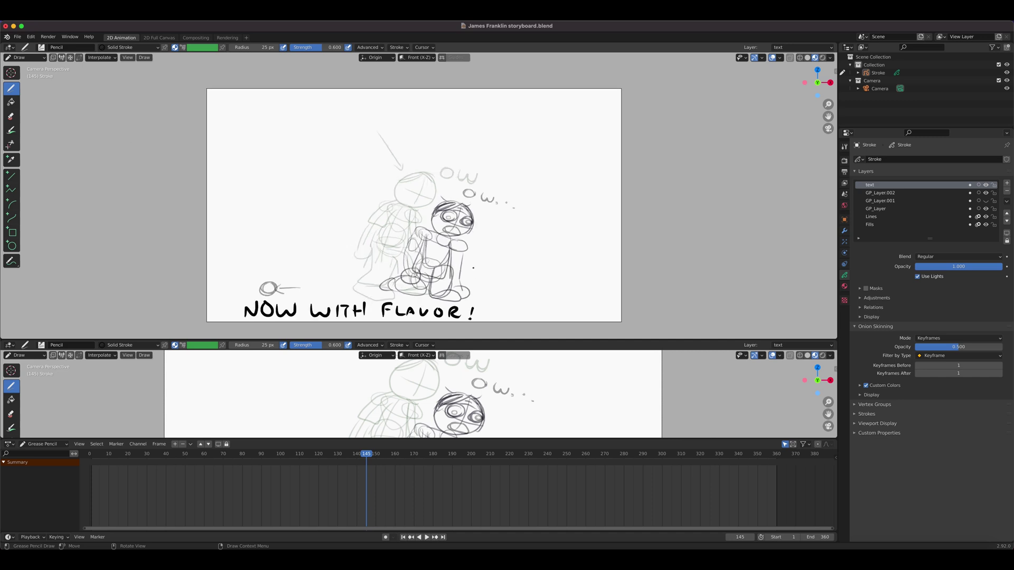
pyautogui.scroll(1, 473, 268)
pyautogui.scroll(-1, 473, 267)
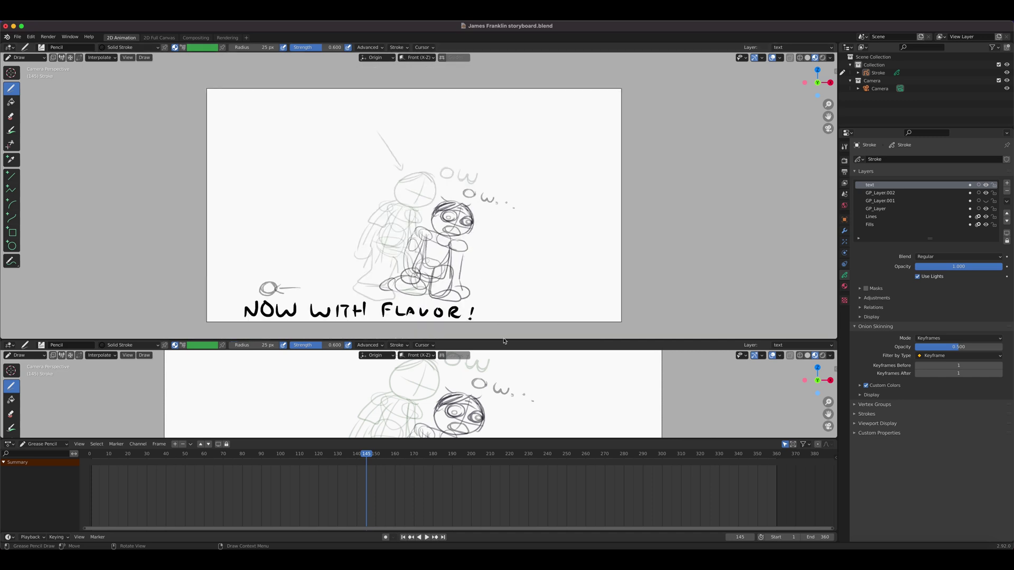
pyautogui.moveTo(503, 340); pyautogui.dragTo(503, 321)
pyautogui.moveTo(498, 442); pyautogui.dragTo(498, 426)
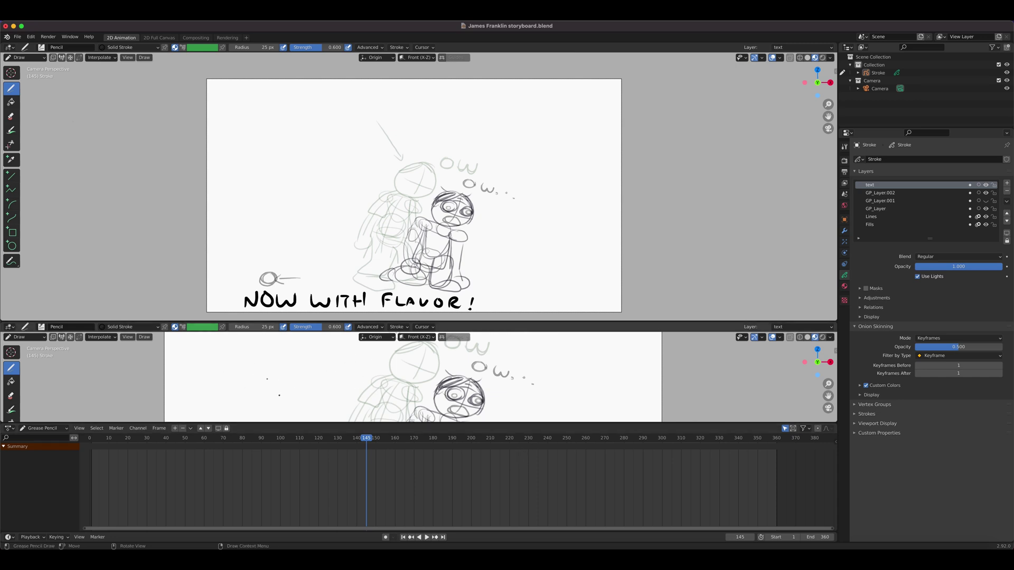
# Step: Change the lower viewport to a Dope Sheet and the Grease Pencil timeline beneath it to a Video Sequencer
pyautogui.click(10, 327)
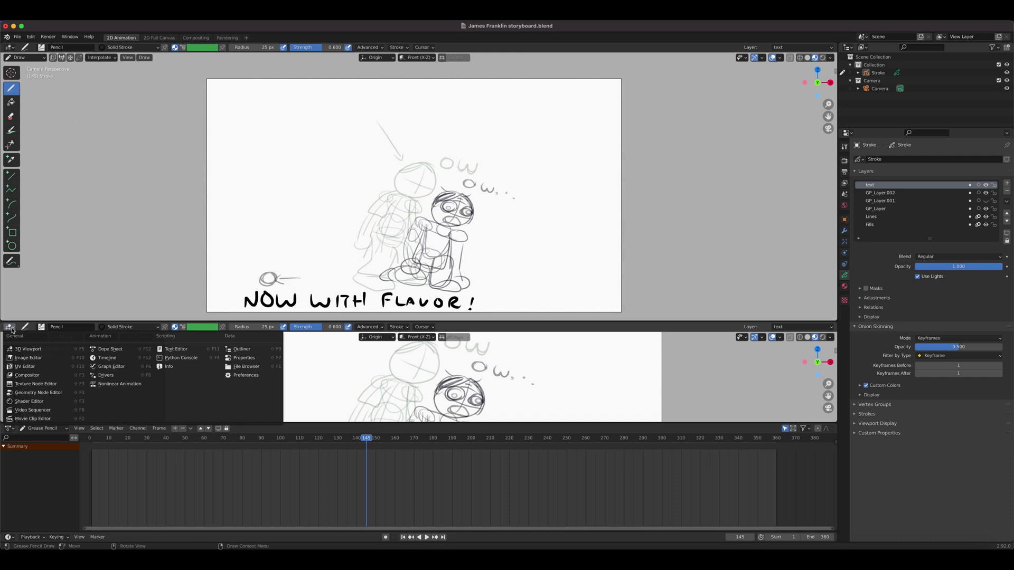
pyautogui.click(108, 349)
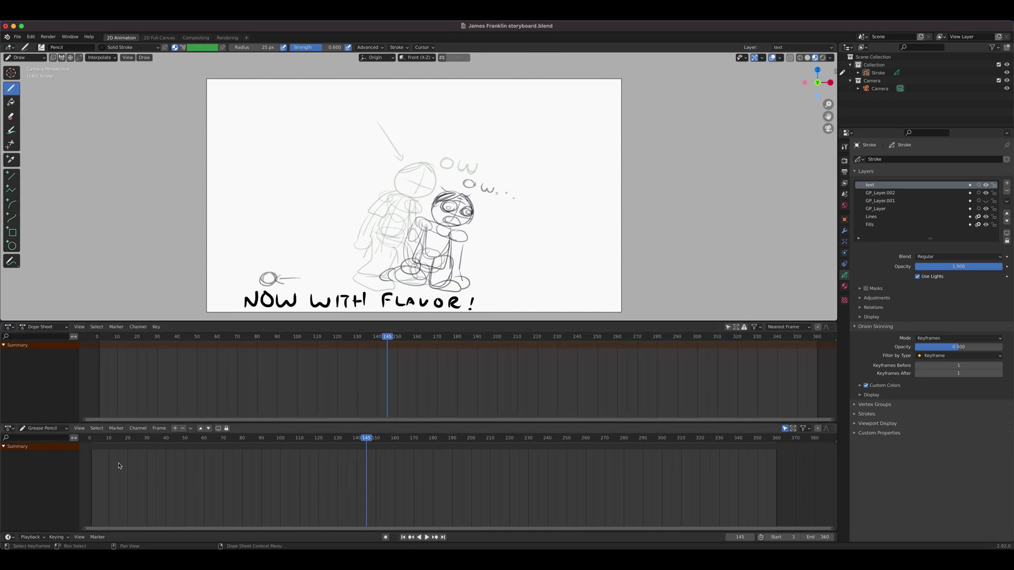
pyautogui.click(9, 429)
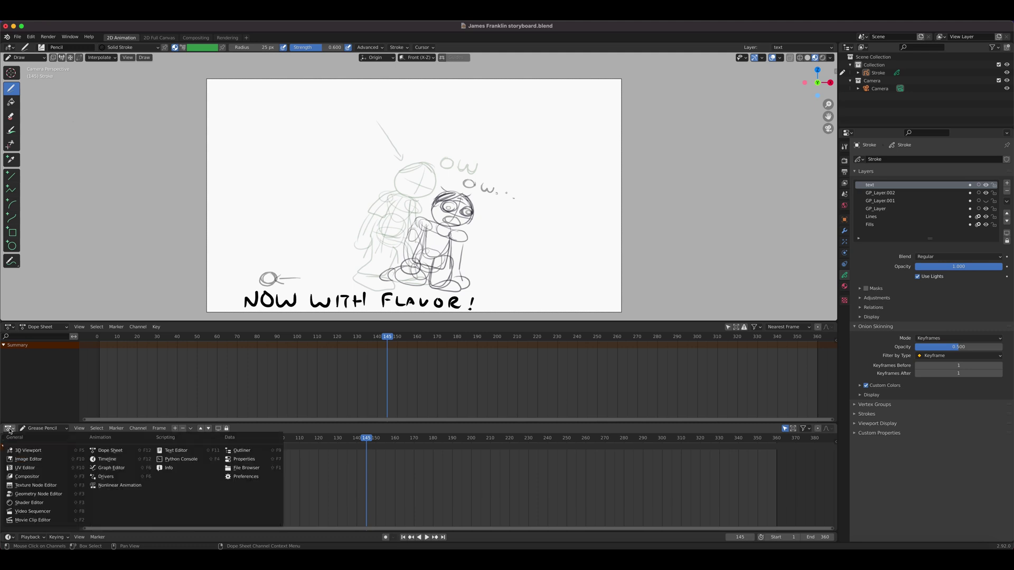
pyautogui.click(10, 429)
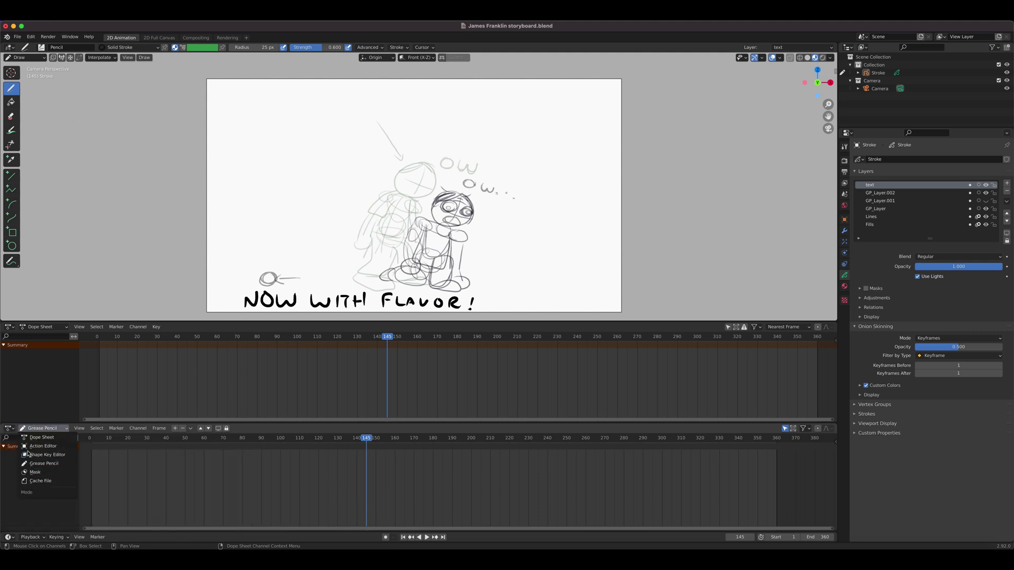
pyautogui.click(11, 429)
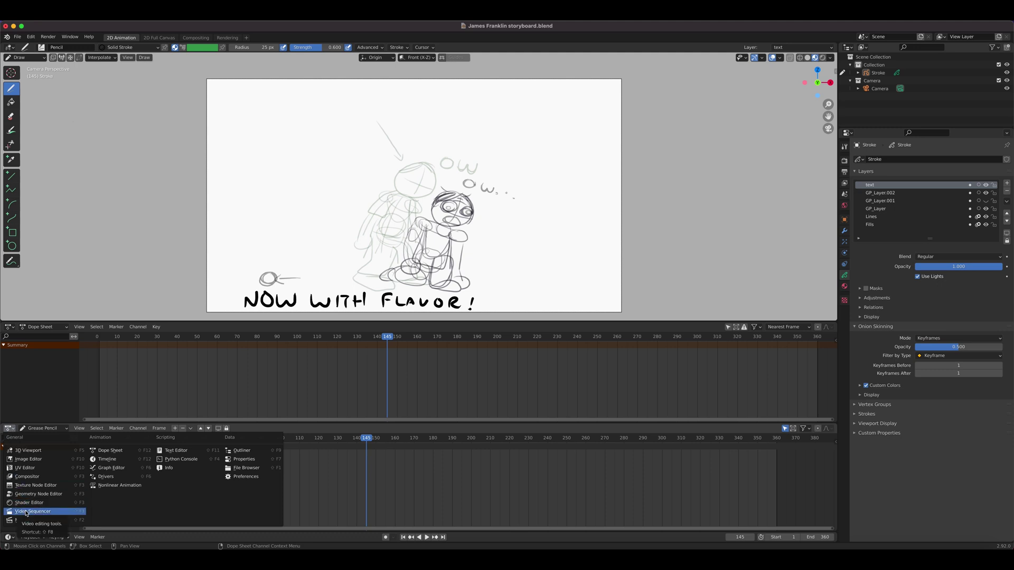
pyautogui.click(66, 513)
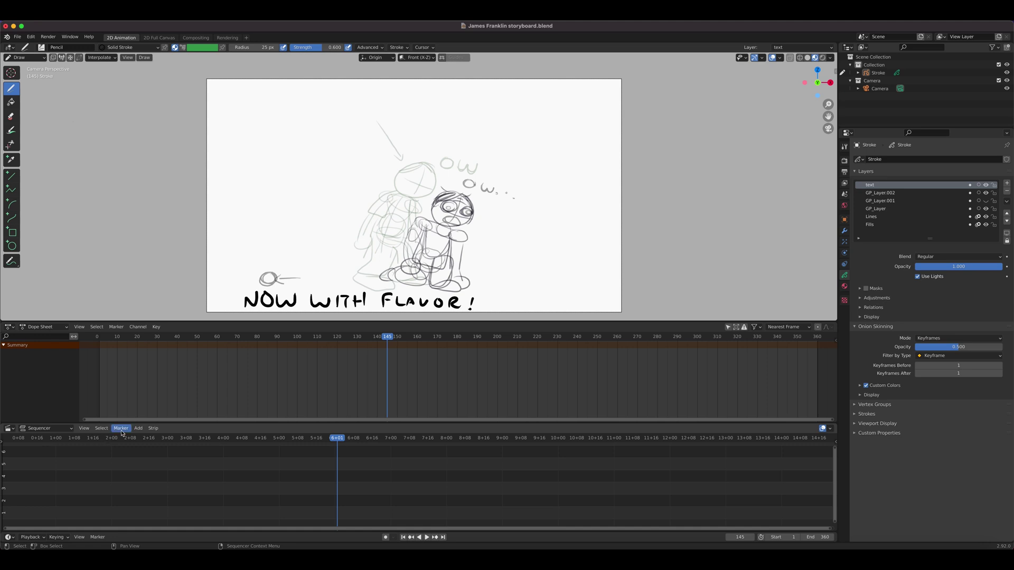
pyautogui.click(139, 428)
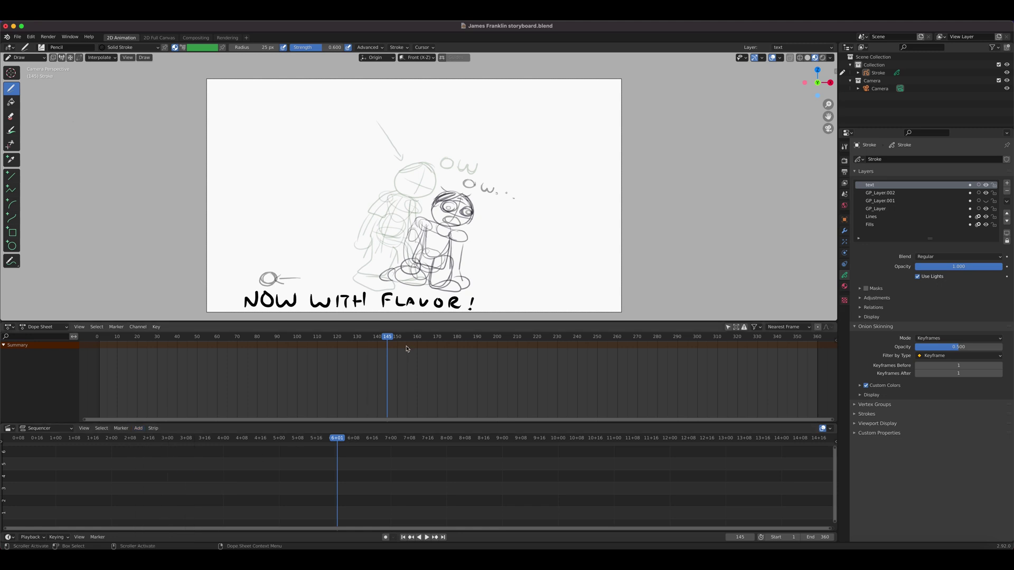
# Step: Return to frame 1 and play the animation to compare the playhead in the Dope Sheet and the Sequencer
pyautogui.moveTo(390, 338); pyautogui.dragTo(101, 355)
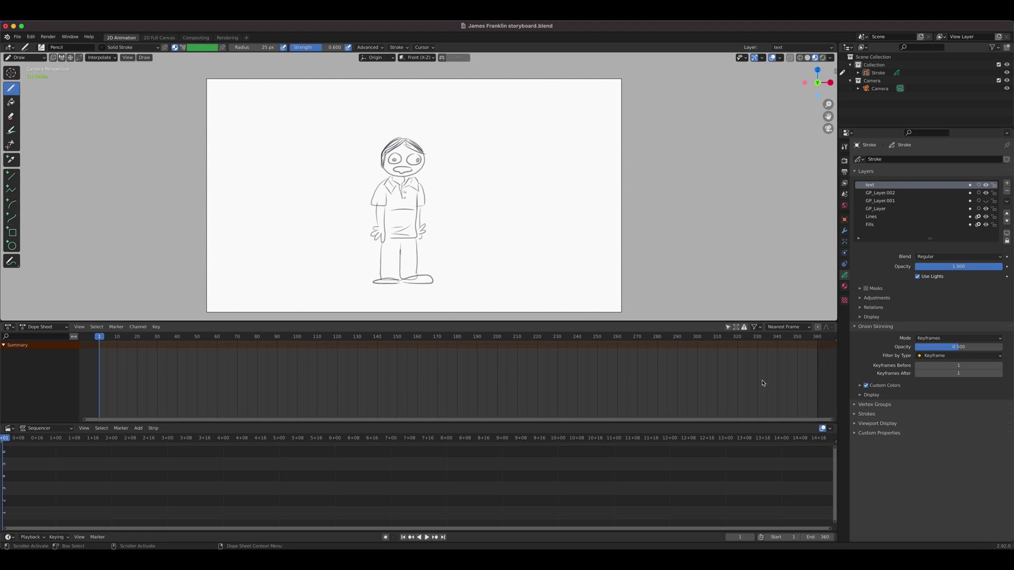
pyautogui.moveTo(518, 378); pyautogui.dragTo(524, 398, button='middle')
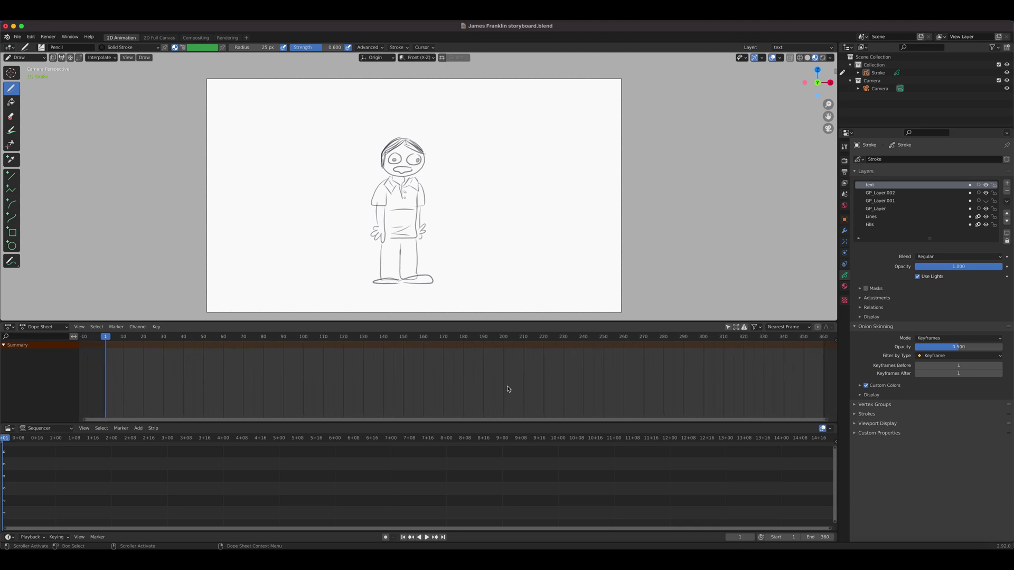
pyautogui.press('space')
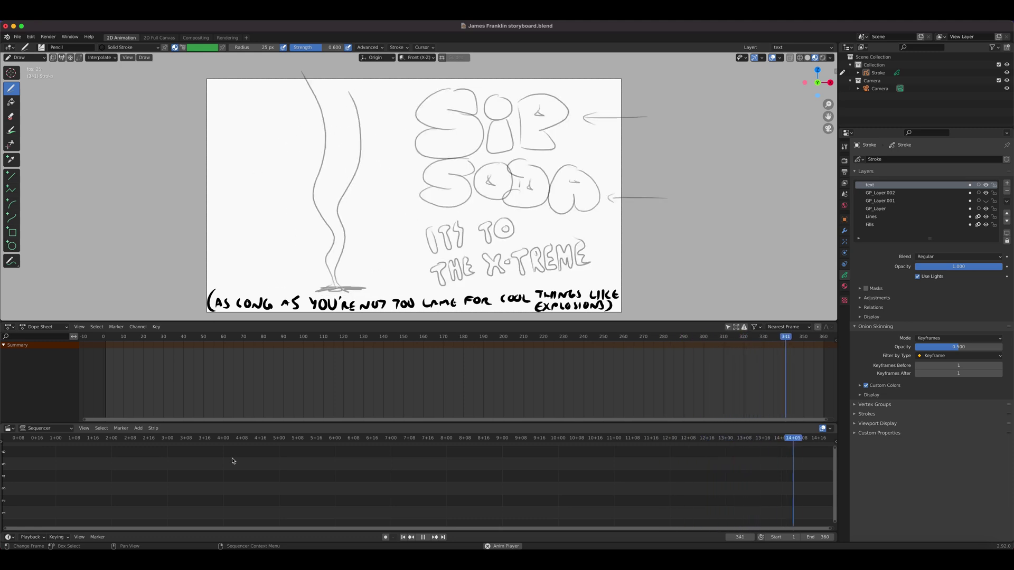
pyautogui.press('space')
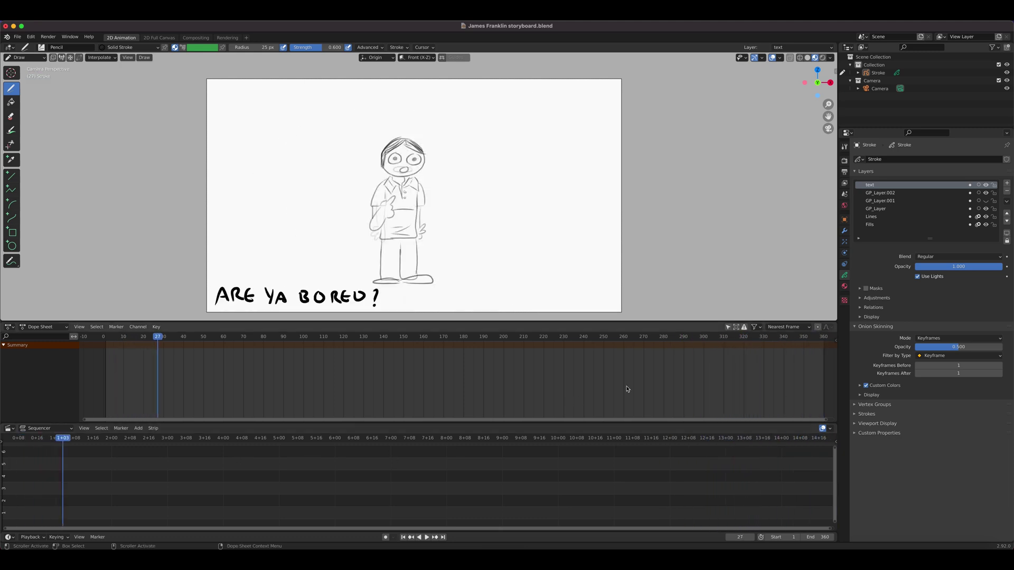
# Step: Go to frame 360 and adjust the Sequencer view to show the full animation range
pyautogui.click(824, 337)
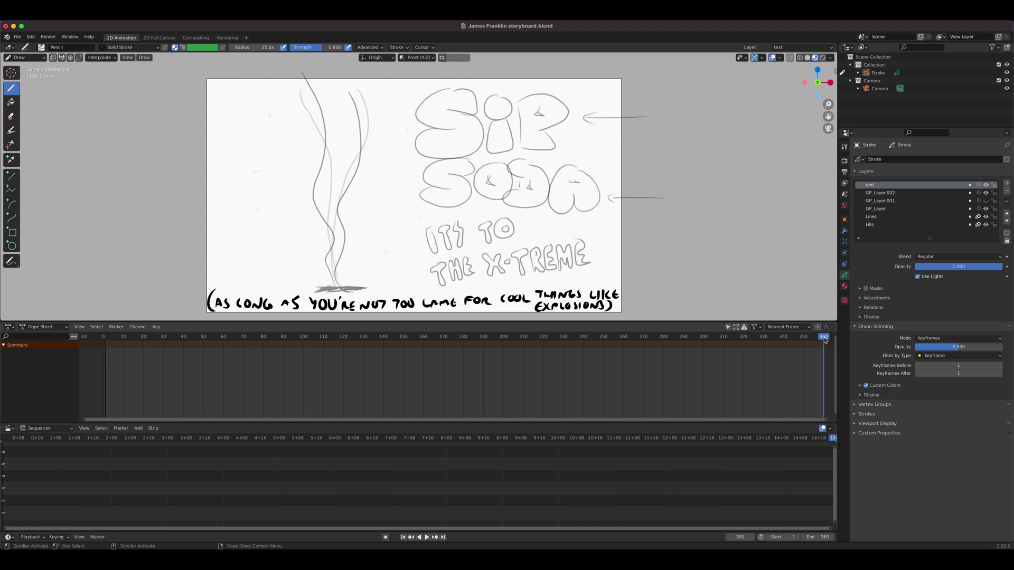
pyautogui.scroll(1, 519, 493)
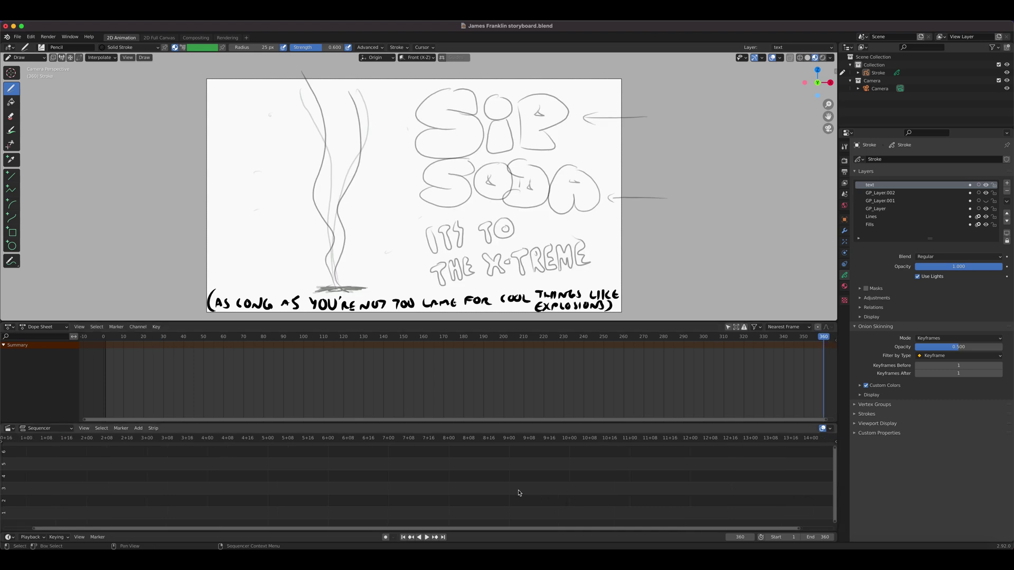
pyautogui.press('Home')
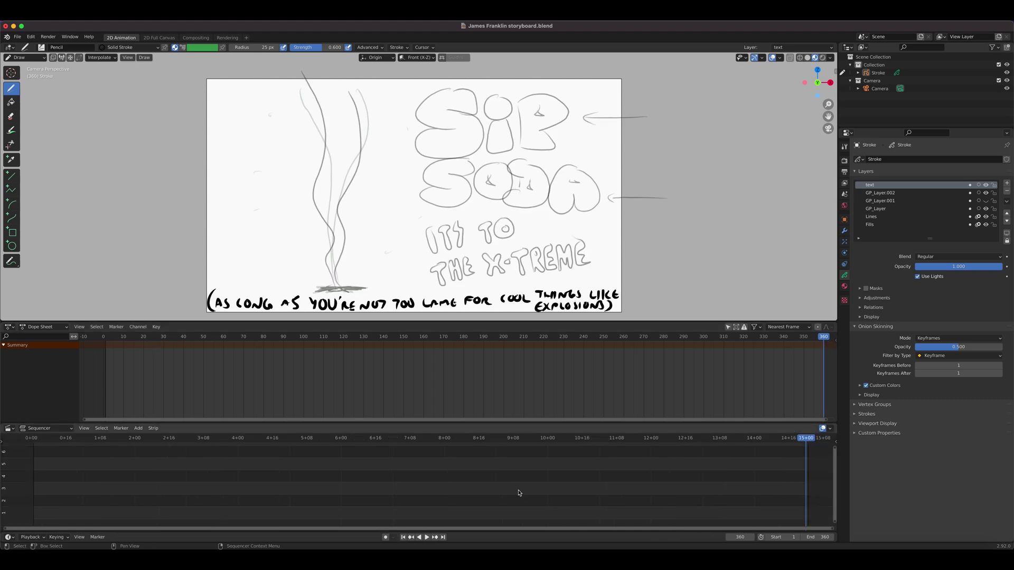
pyautogui.scroll(2, 519, 493)
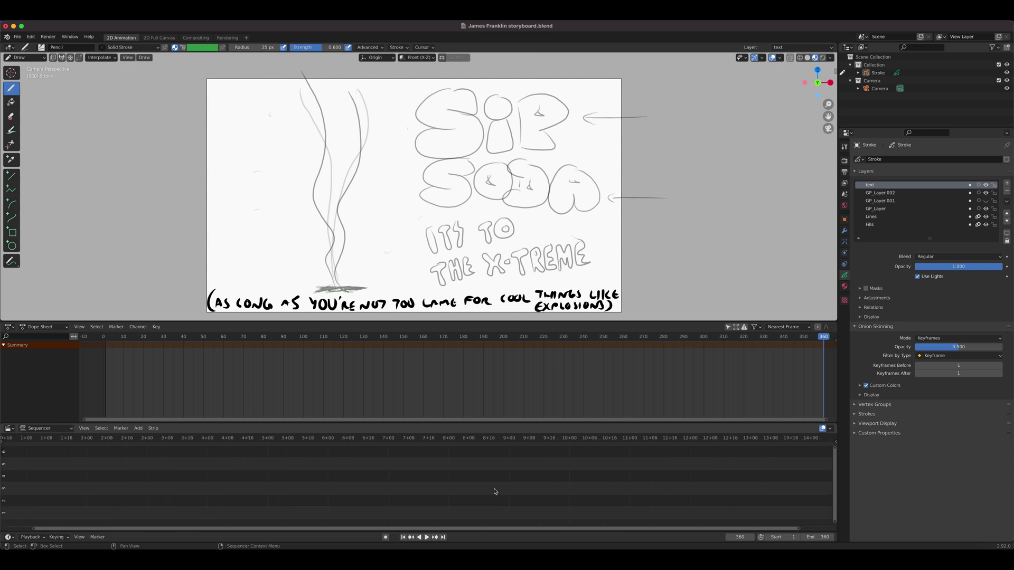
pyautogui.moveTo(495, 491); pyautogui.dragTo(519, 497, button='middle')
pyautogui.scroll(-1, 463, 500)
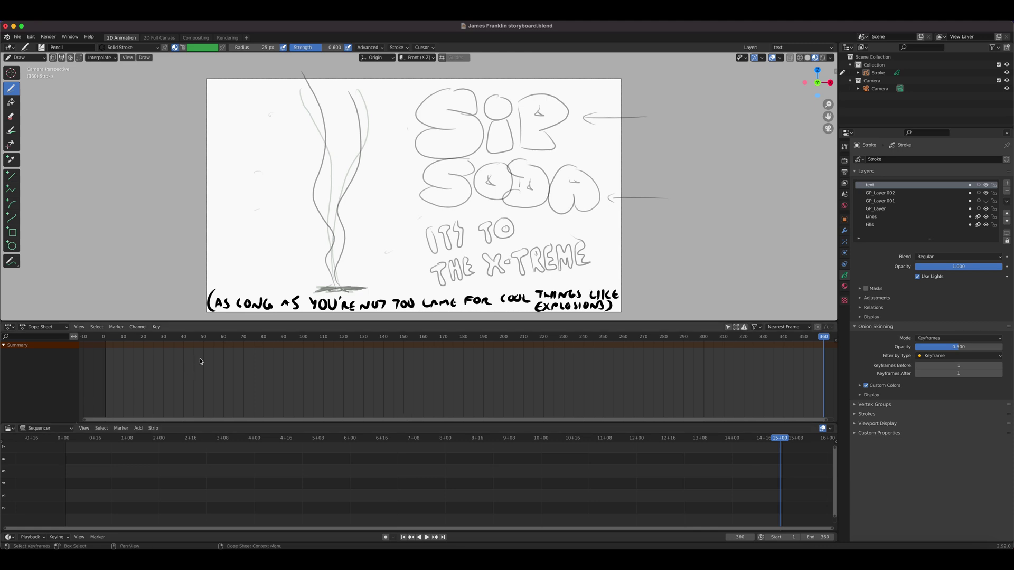
# Step: Return to frame 1 and add rhino-birth.mp3 from the Downloads folder as a sound strip in the Sequencer
pyautogui.moveTo(126, 339); pyautogui.dragTo(107, 351)
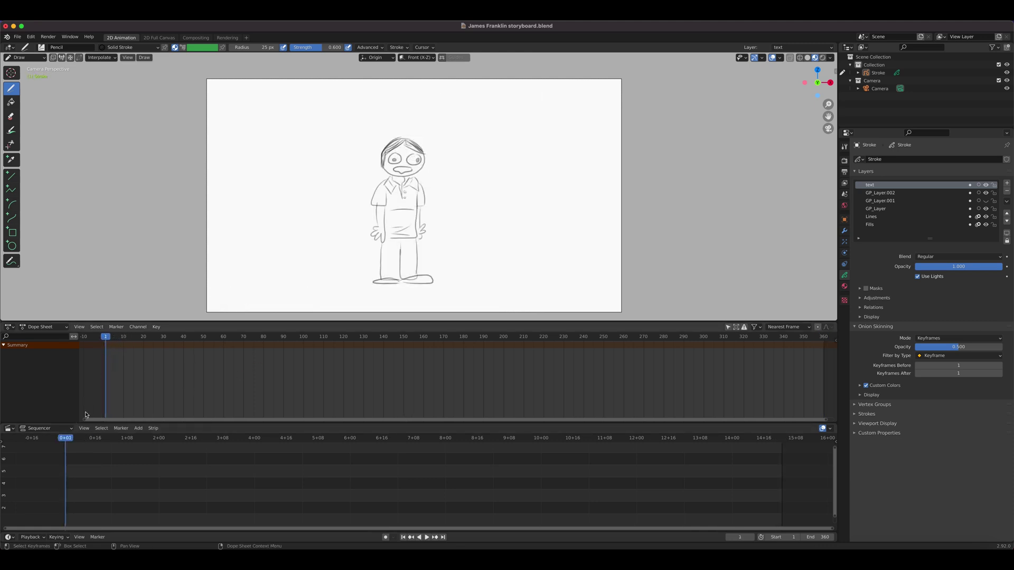
pyautogui.click(102, 428)
pyautogui.moveTo(143, 432)
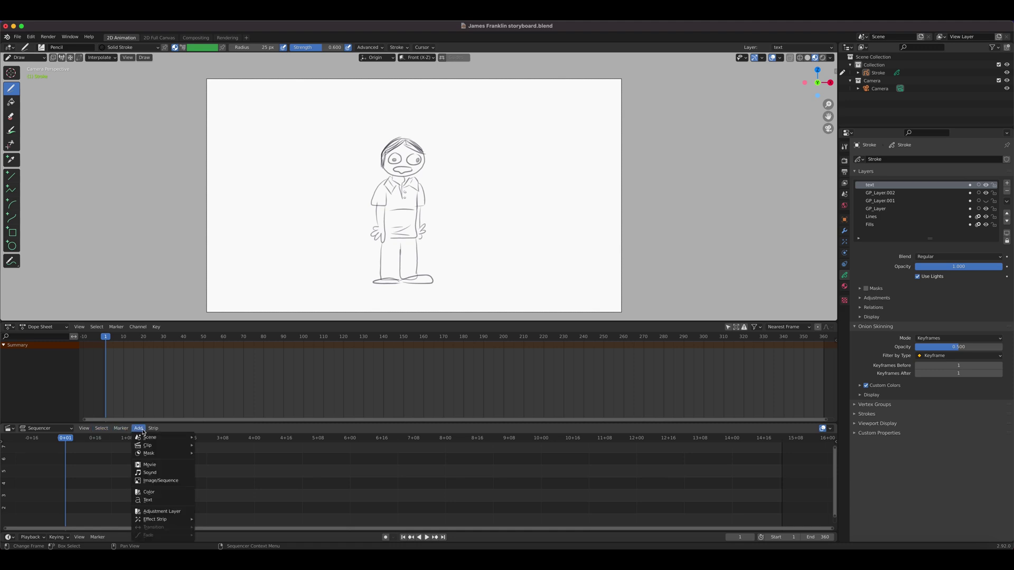
pyautogui.click(160, 471)
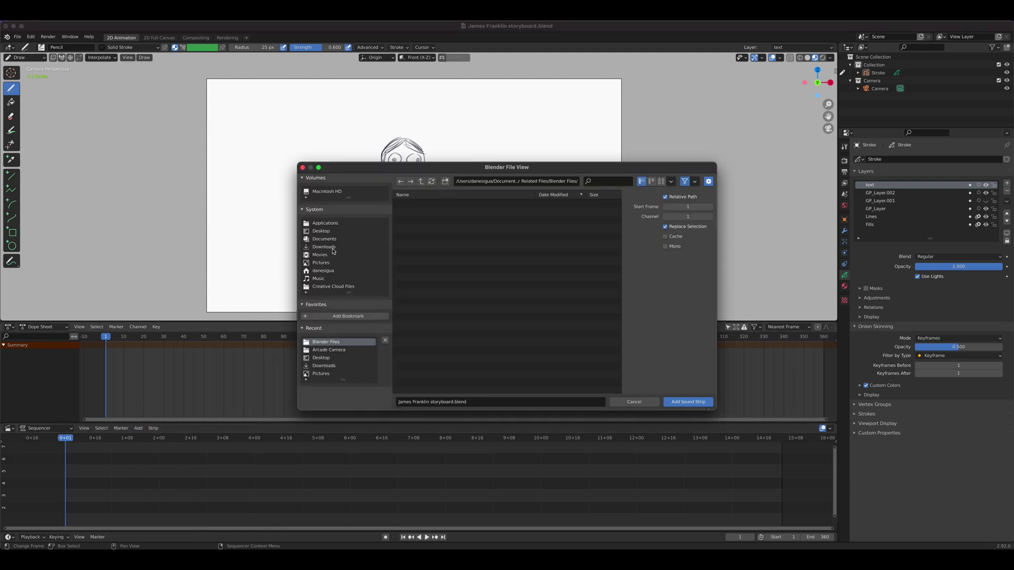
pyautogui.click(323, 247)
pyautogui.scroll(-5, 438, 344)
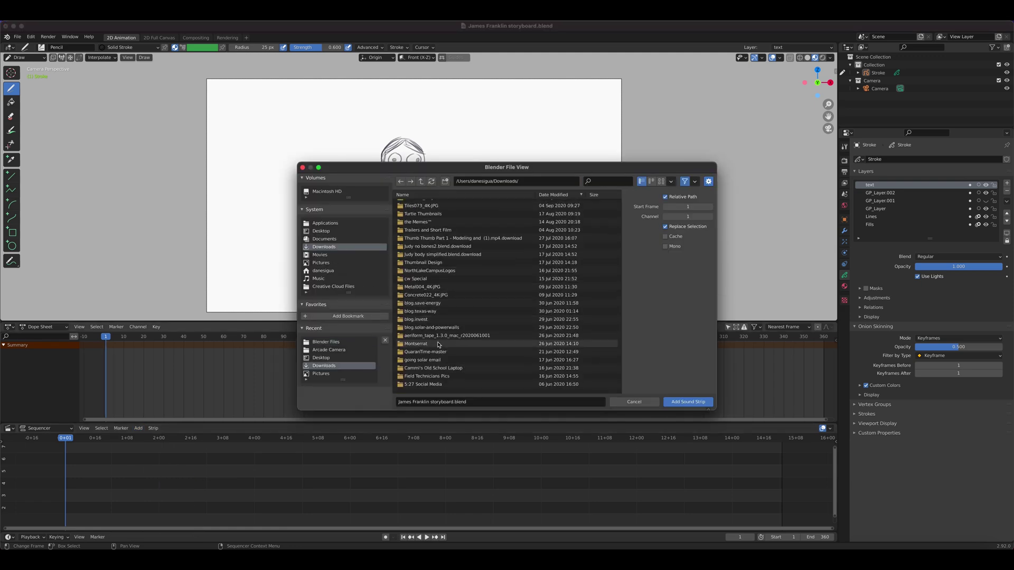
pyautogui.scroll(-5, 438, 344)
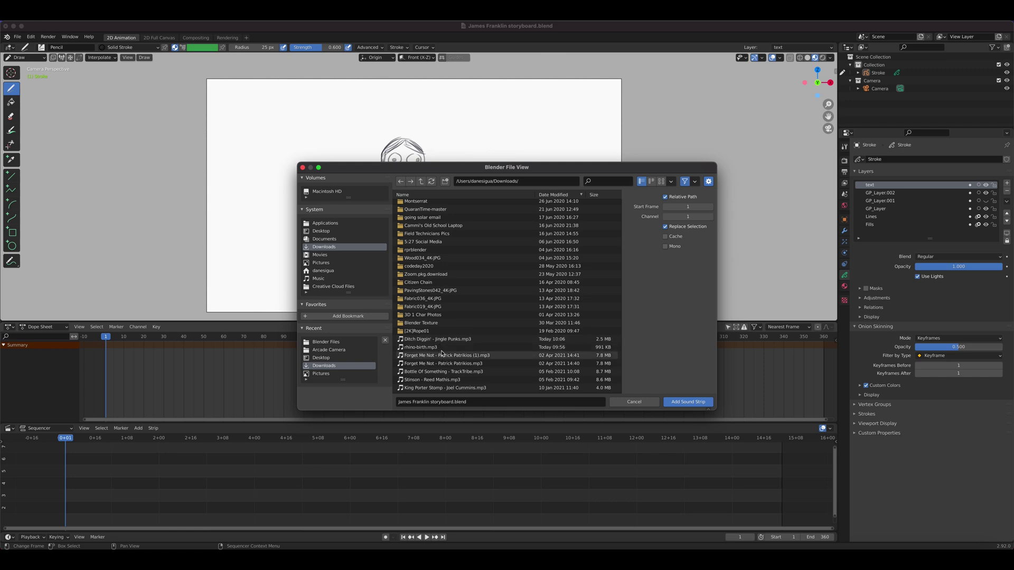
pyautogui.click(422, 347)
pyautogui.click(685, 402)
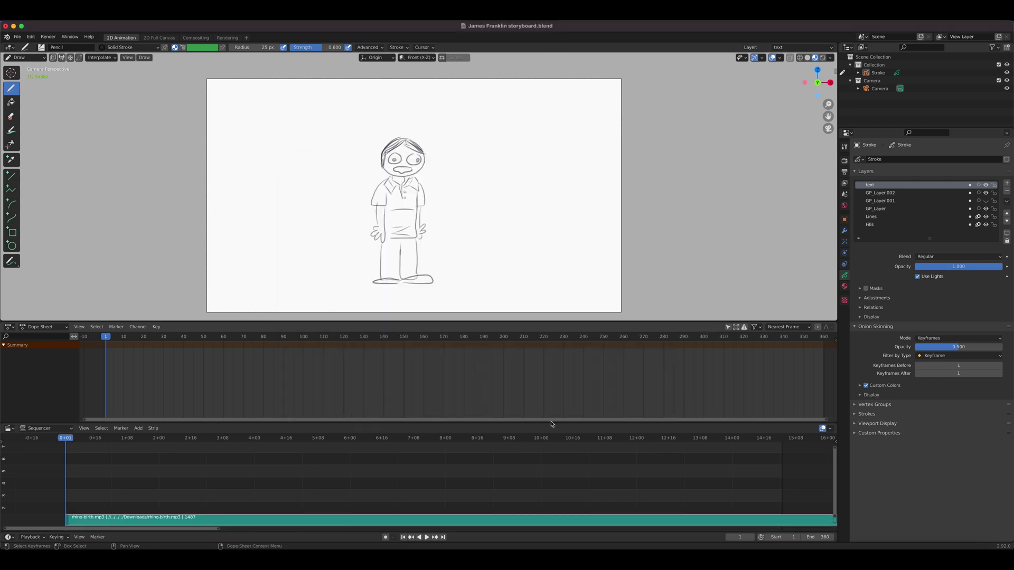
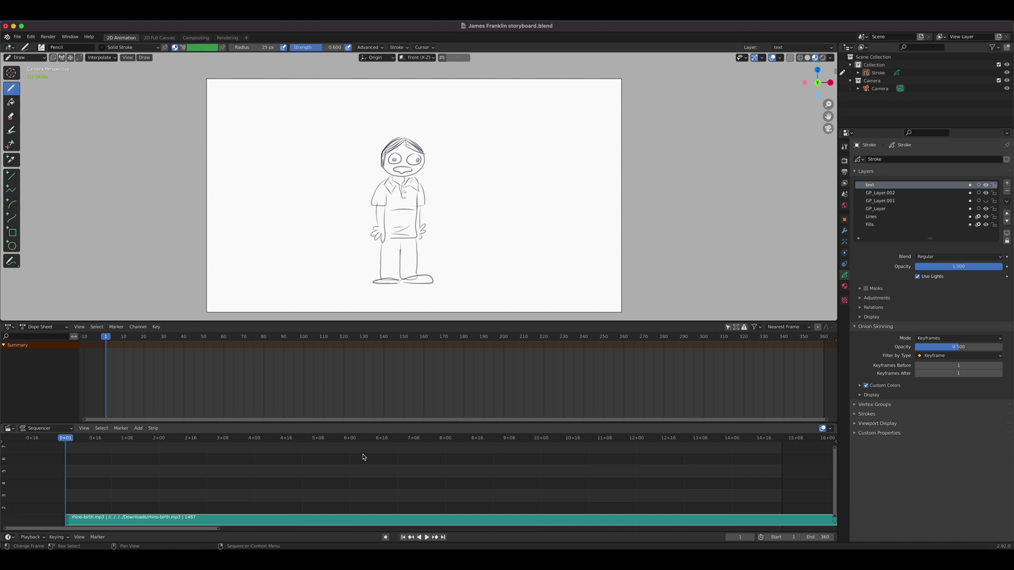
# Step: Play the animation from frame 1 to hear the rhino-birth.mp3 strip, and stop at frame 330
pyautogui.press('space')
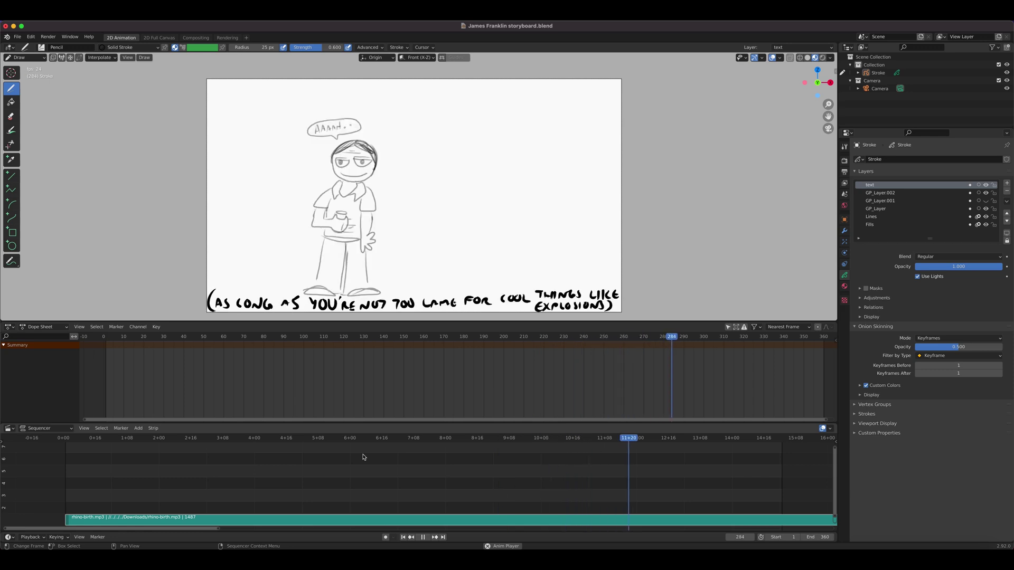
pyautogui.press('space')
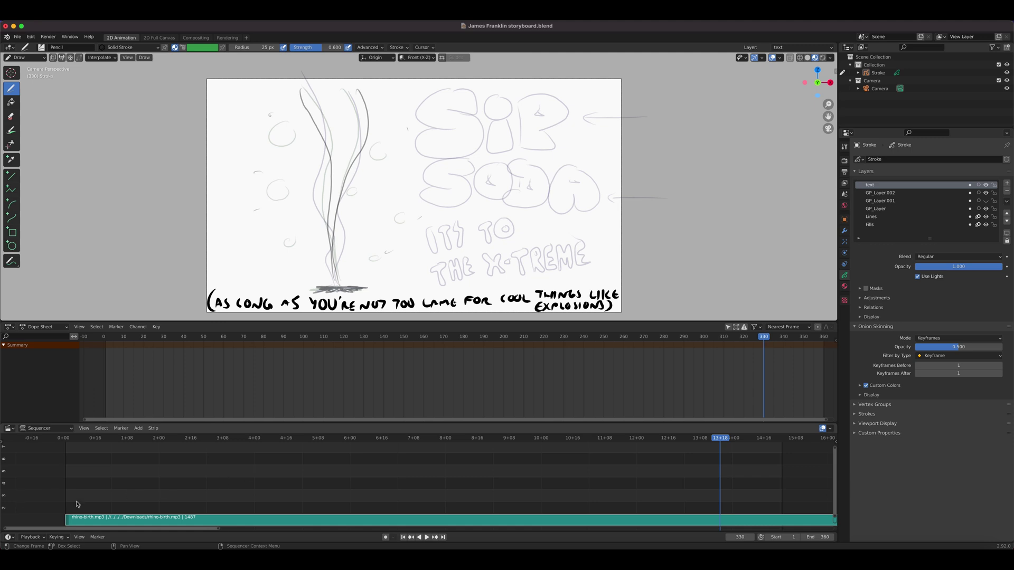
pyautogui.moveTo(356, 493); pyautogui.dragTo(412, 452, button='middle')
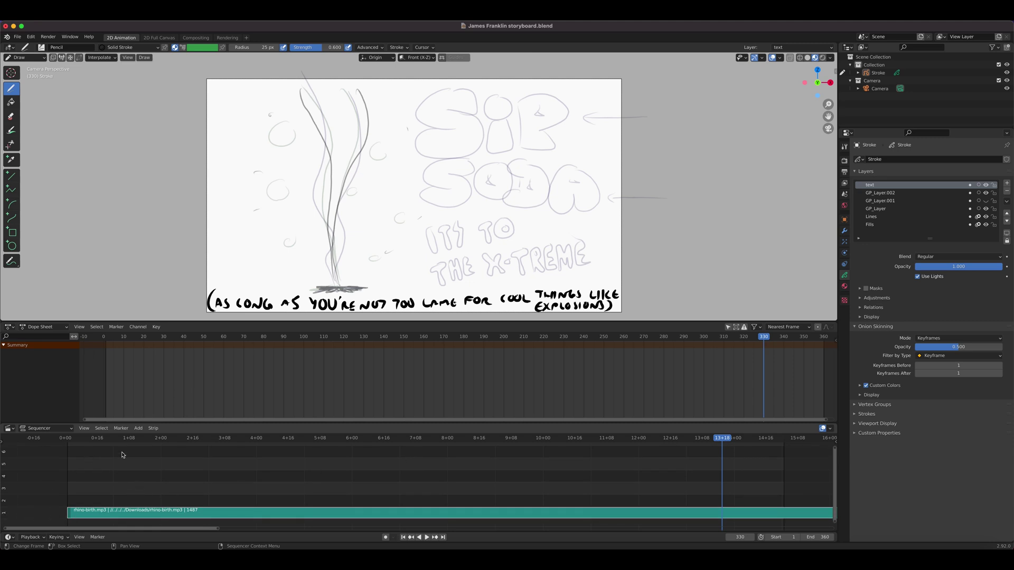
# Step: Enable the waveform display on the rhino-birth.mp3 strip and scrub the playhead along the waveform to frame 293
pyautogui.click(138, 428)
pyautogui.click(836, 442)
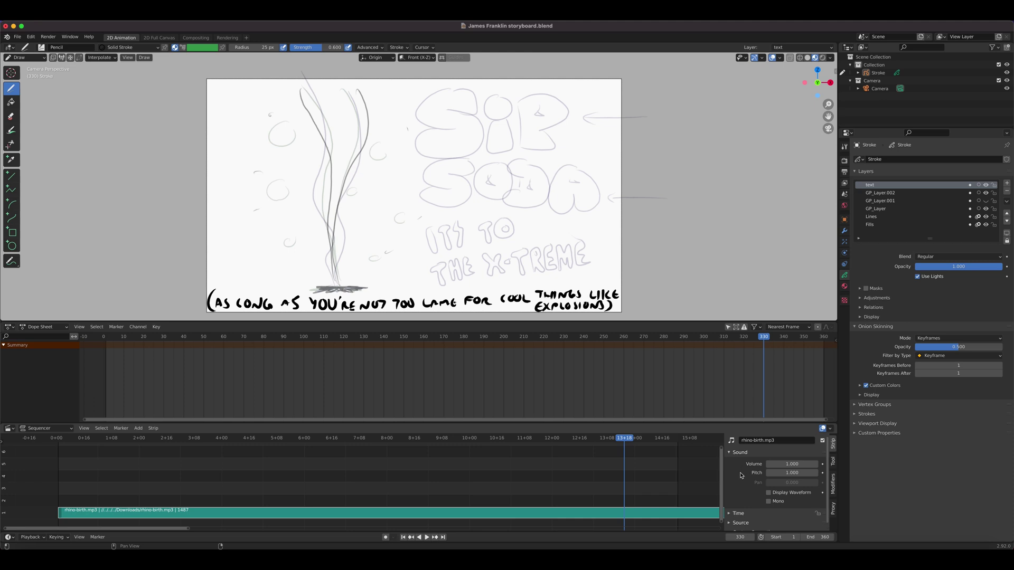
pyautogui.click(768, 493)
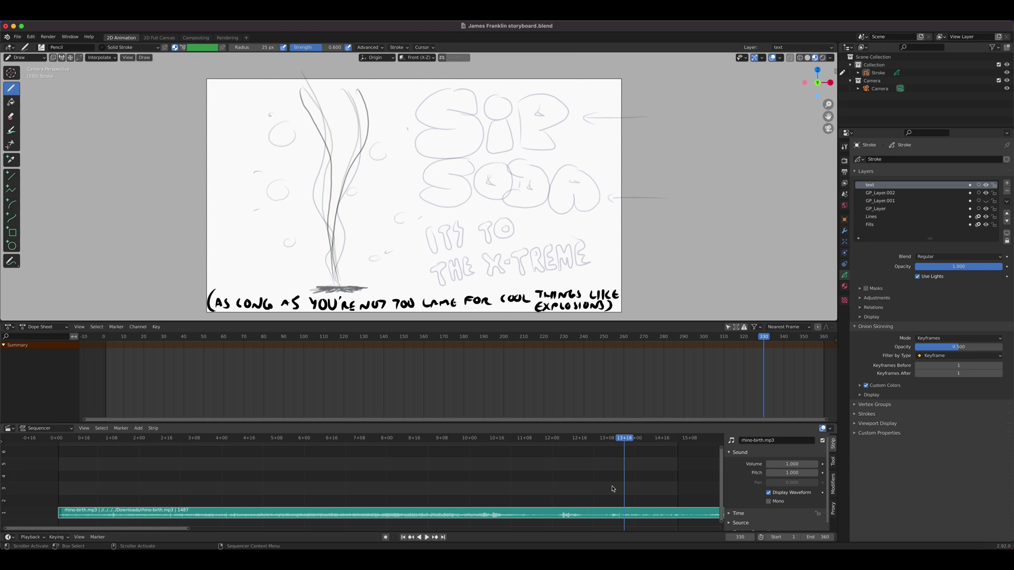
pyautogui.moveTo(625, 446); pyautogui.dragTo(555, 449)
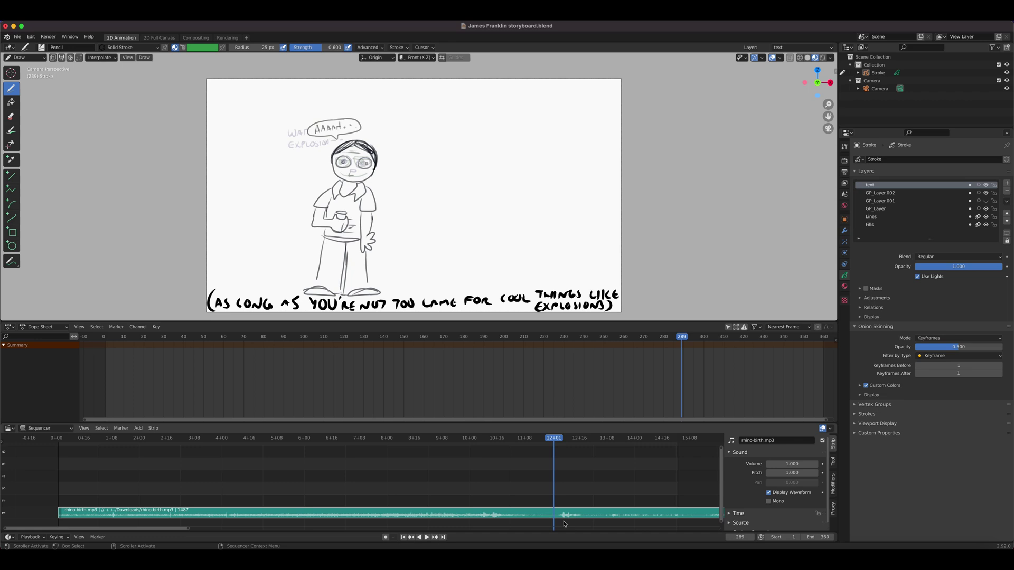
pyautogui.moveTo(559, 440); pyautogui.dragTo(562, 440)
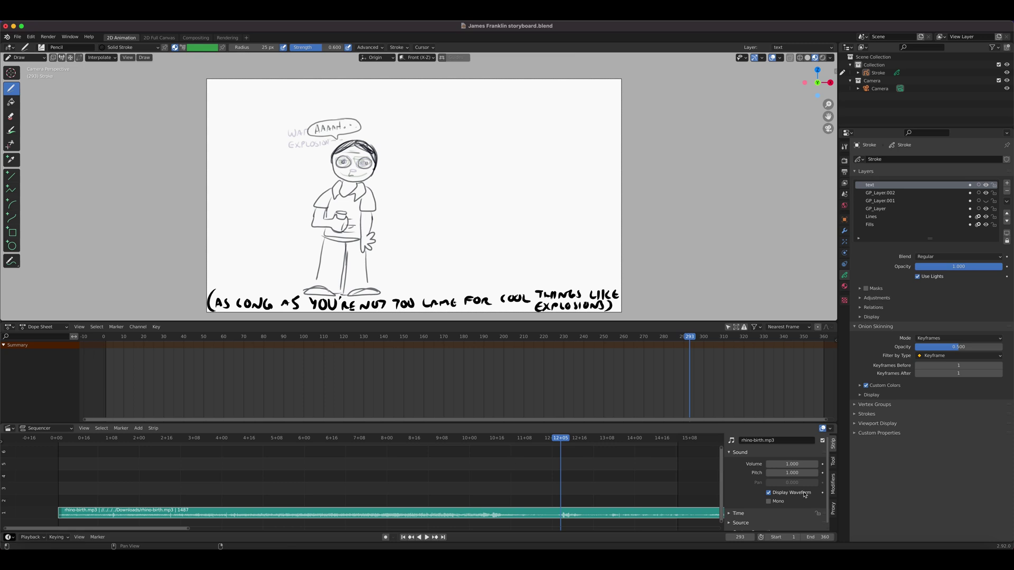
# Step: Try a volume of 10.8 and the Mono option on the rhino-birth.mp3 strip, restoring both settings
pyautogui.press('BackSpace')
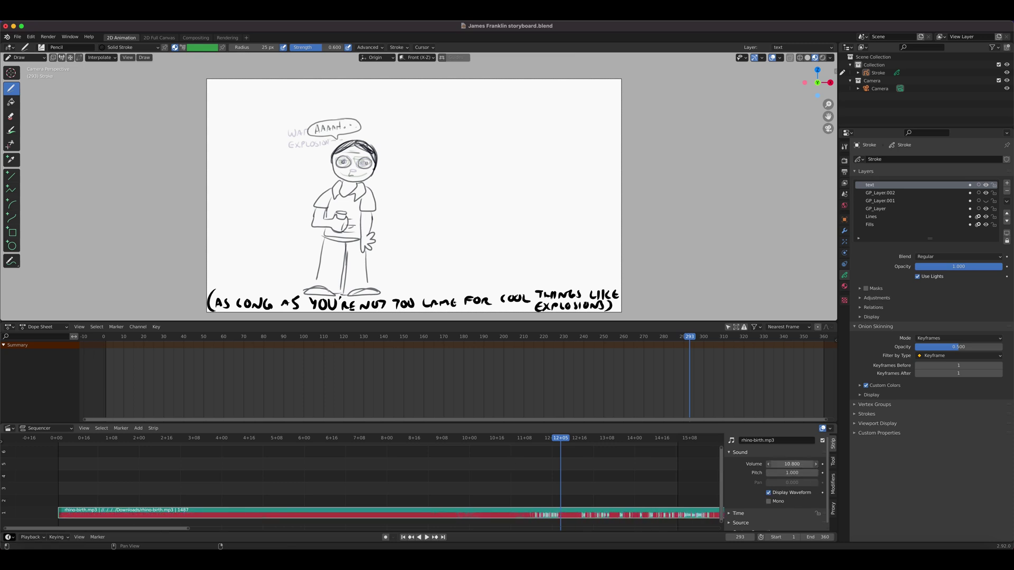
pyautogui.hotkey('ctrl', 'z')
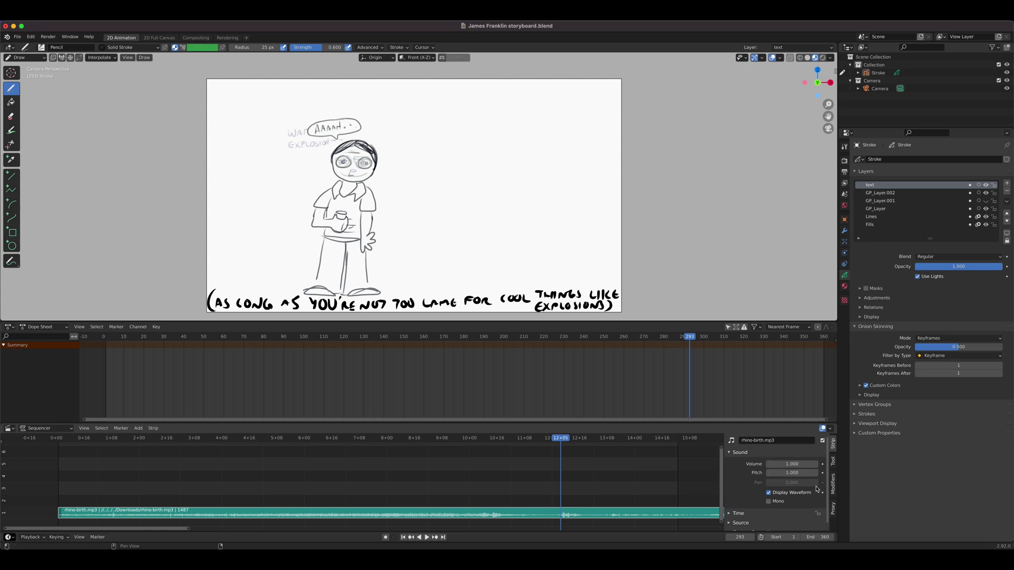
pyautogui.click(769, 501)
pyautogui.click(768, 502)
# Step: Examine the sound strip's time settings, including its channel, start, duration and offsets, and collapse them again
pyautogui.scroll(-1, 753, 496)
pyautogui.click(728, 508)
pyautogui.scroll(-3, 731, 494)
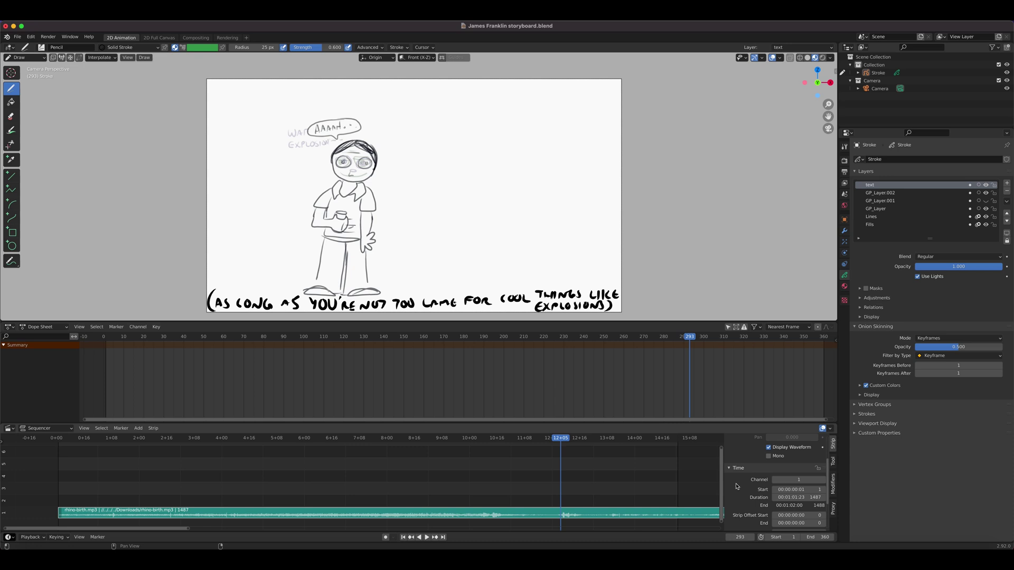
pyautogui.scroll(-2, 737, 487)
pyautogui.scroll(-2, 737, 486)
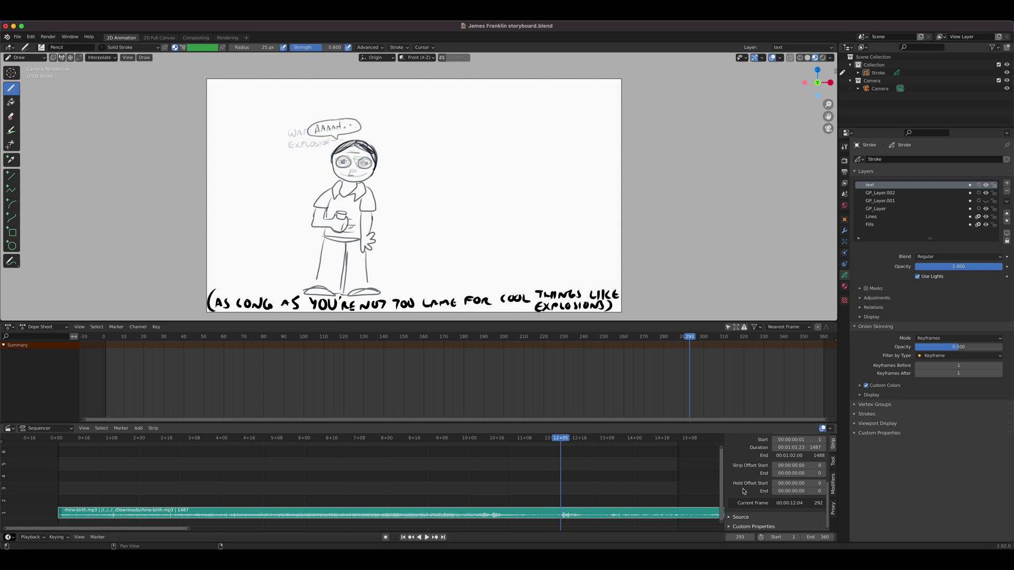
pyautogui.scroll(5, 742, 490)
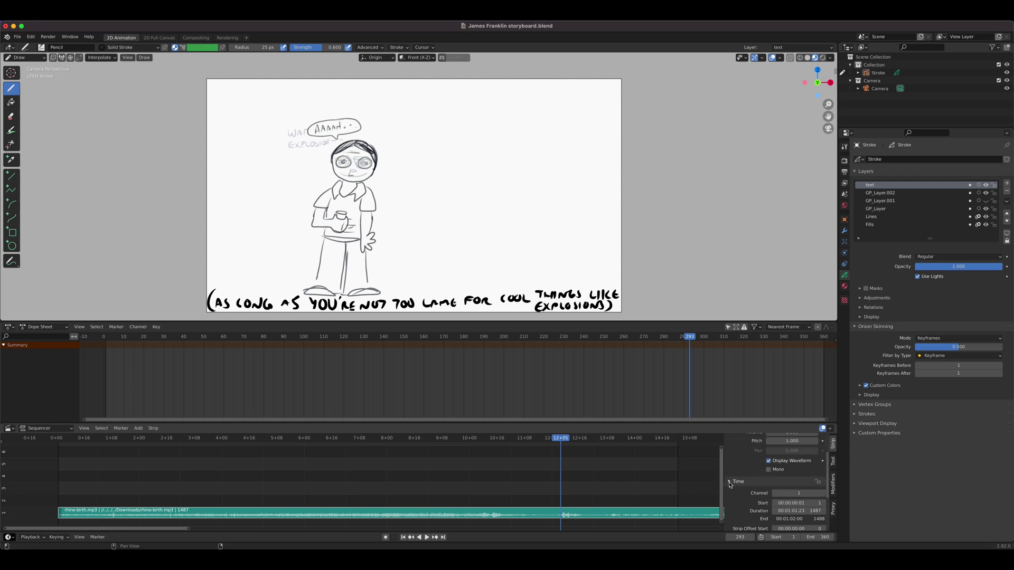
pyautogui.click(730, 482)
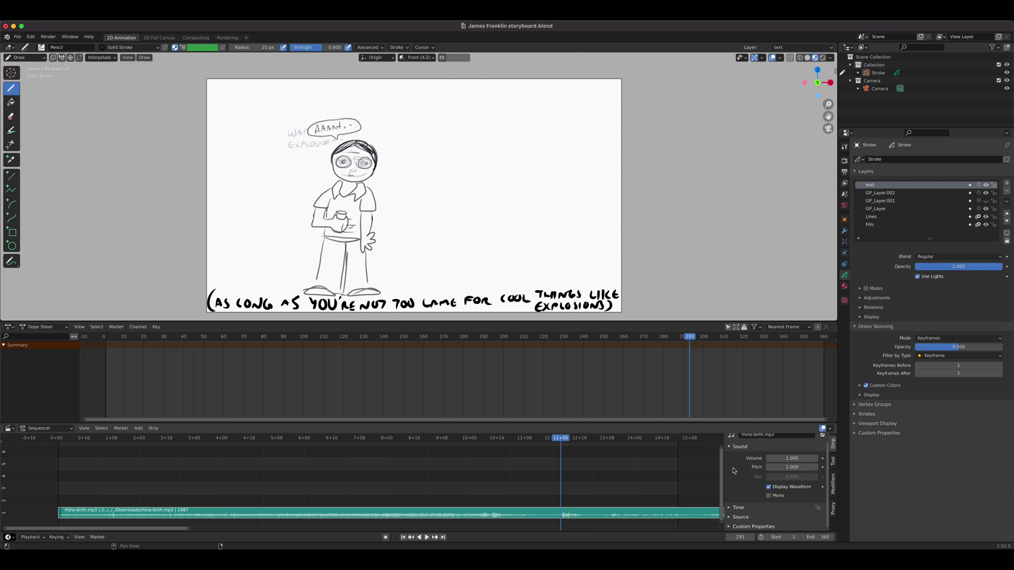
# Step: Check the tool settings and modifier options available for the sound strip, and return to its strip properties
pyautogui.click(833, 464)
pyautogui.click(833, 480)
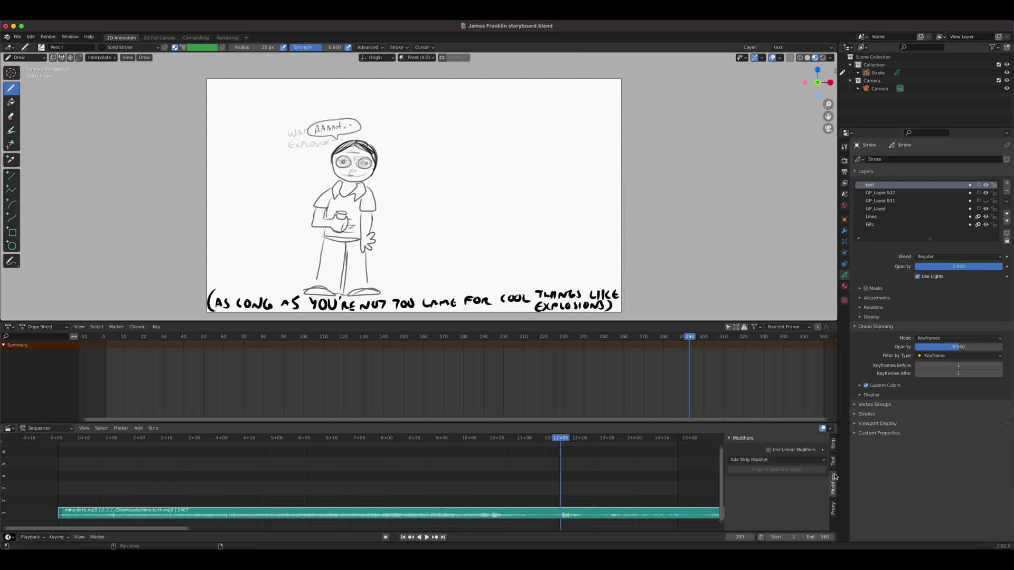
pyautogui.click(803, 460)
pyautogui.click(825, 459)
pyautogui.click(833, 462)
pyautogui.click(833, 445)
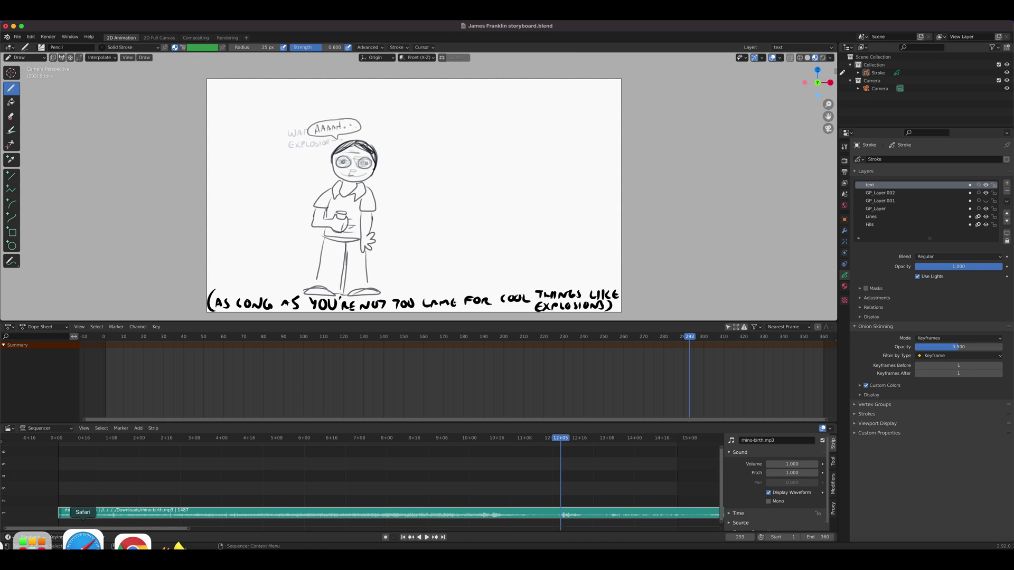
# Step: Switch to Safari, open the YouTube Studio Audio library and look through the listed free music tracks
pyautogui.click(78, 544)
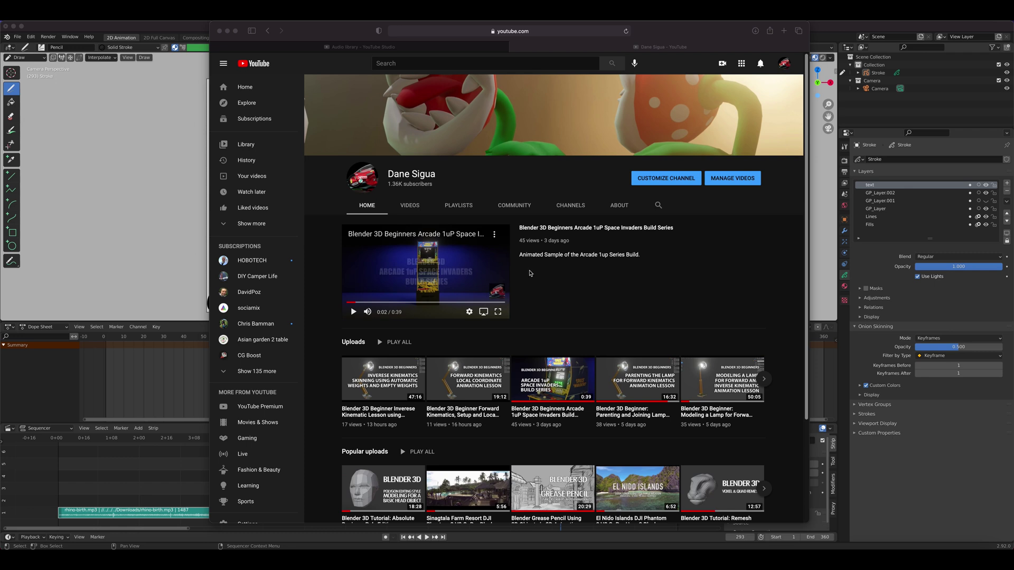
pyautogui.click(782, 65)
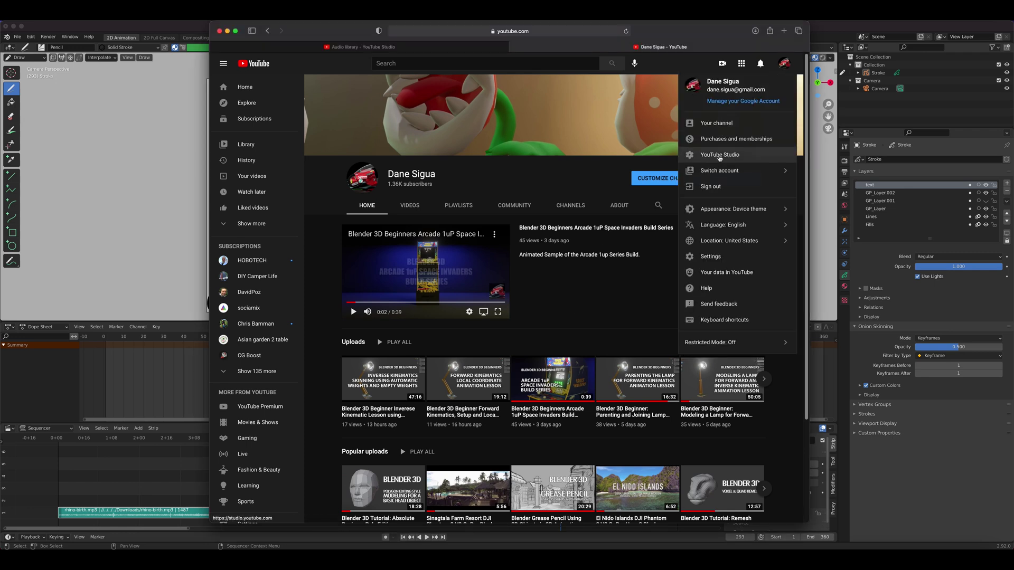
pyautogui.click(463, 52)
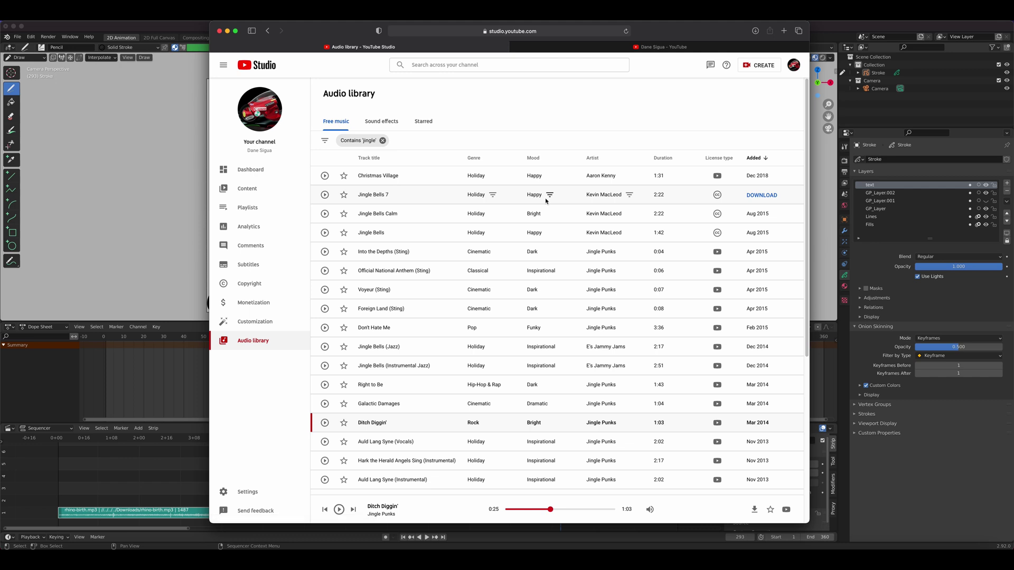
pyautogui.scroll(-3, 541, 325)
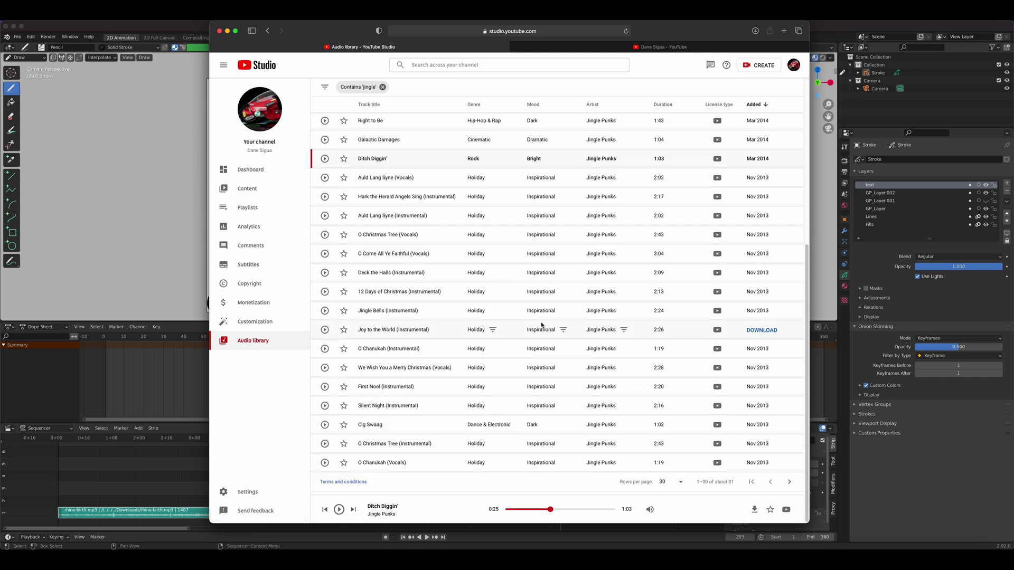
pyautogui.scroll(3, 543, 317)
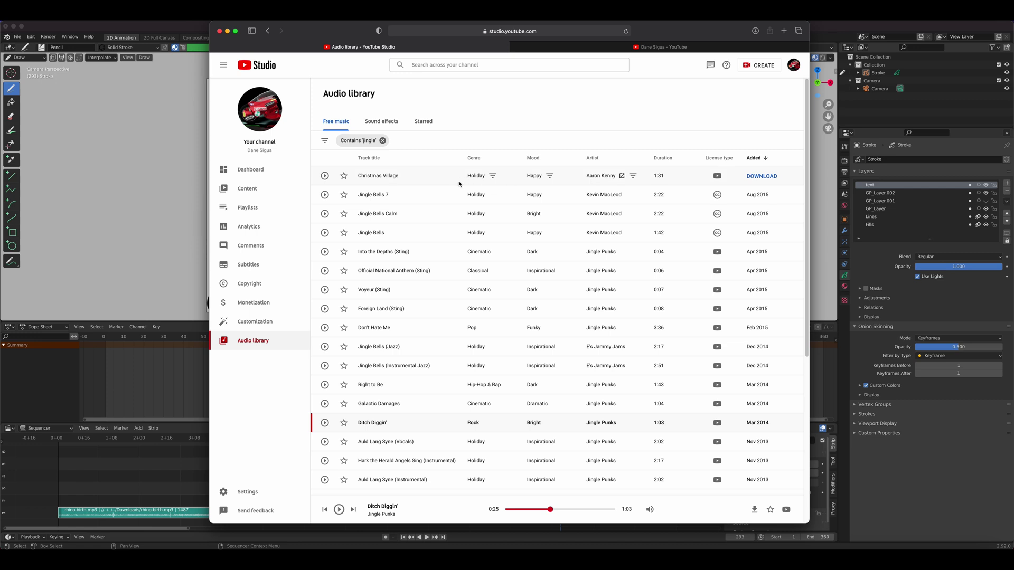
# Step: Clear the current filter in the free music library and search it for "jingle"
pyautogui.click(383, 140)
pyautogui.click(358, 141)
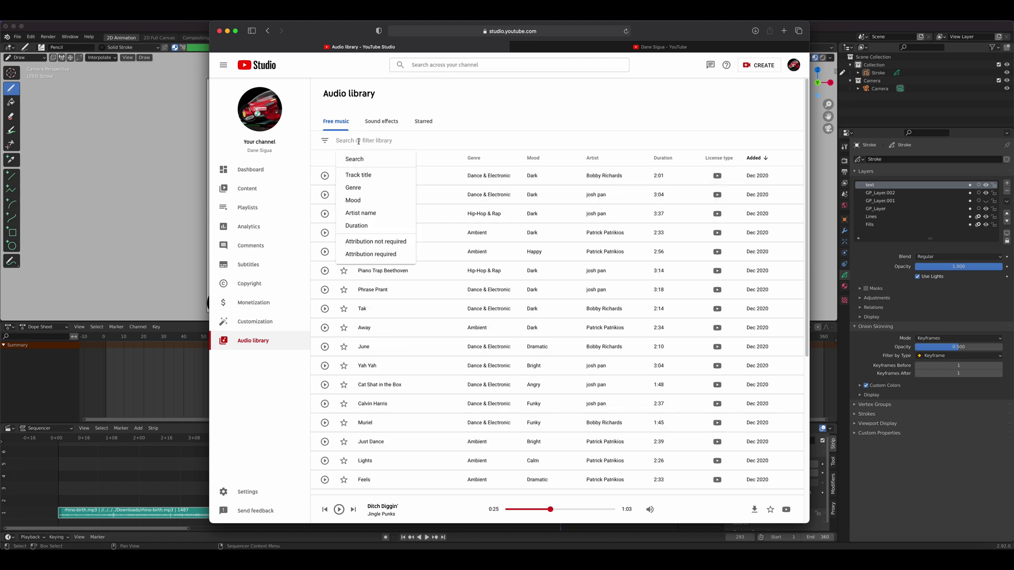
pyautogui.write('jingle')
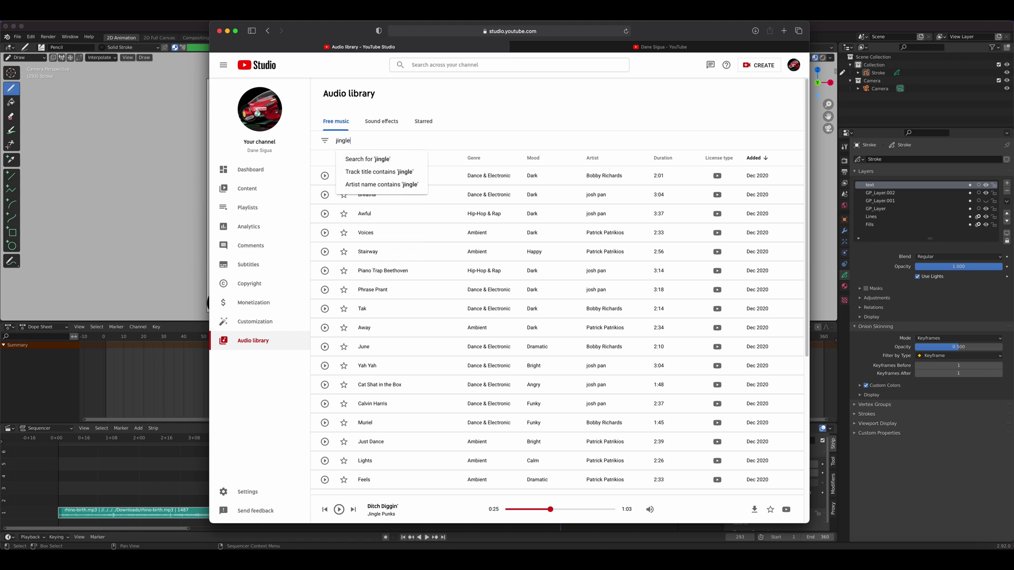
pyautogui.press('Return')
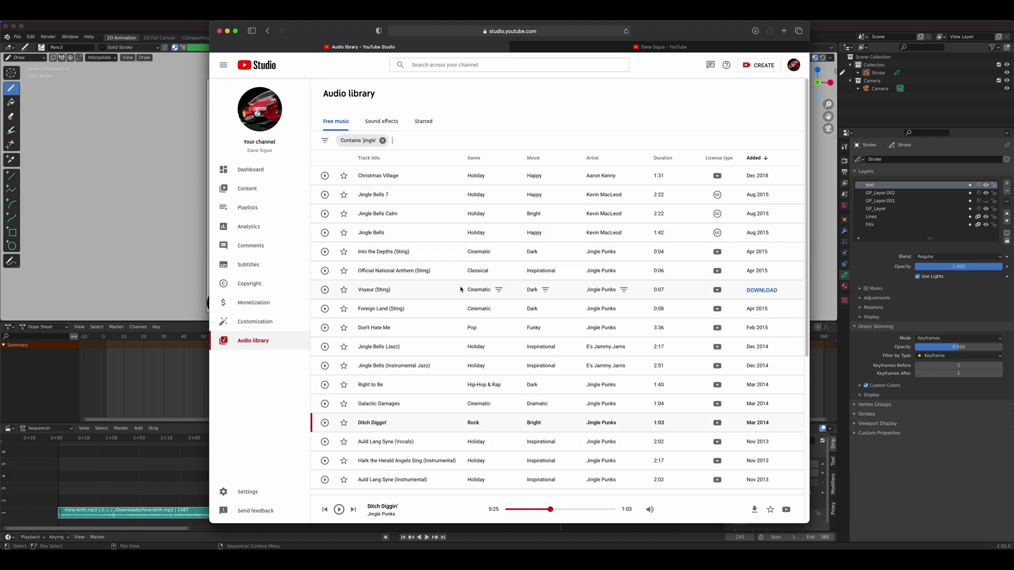
# Step: Preview the track Ditch Diggin' in the jingle results and return to the storyboard in Blender
pyautogui.click(325, 423)
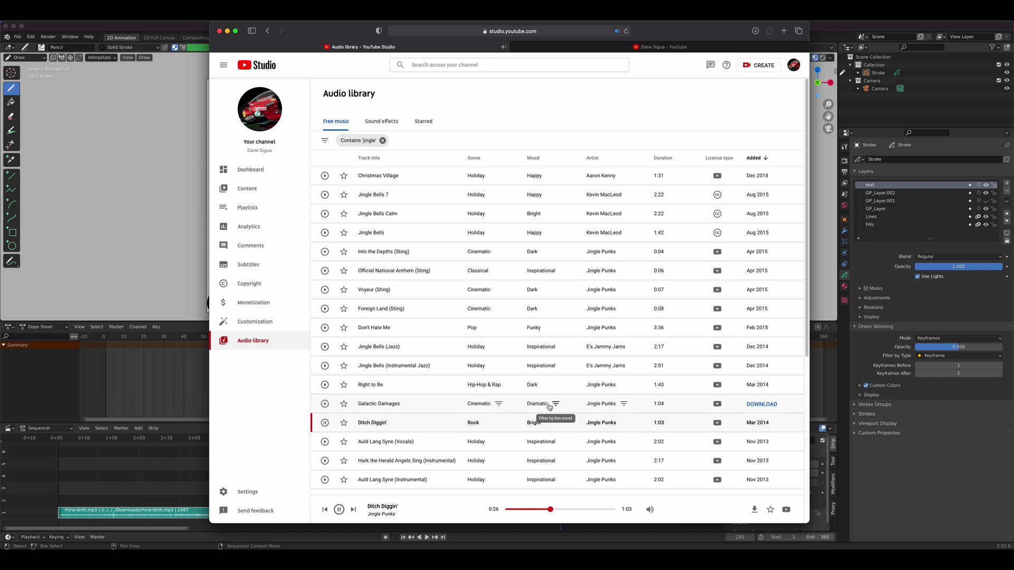
pyautogui.click(325, 423)
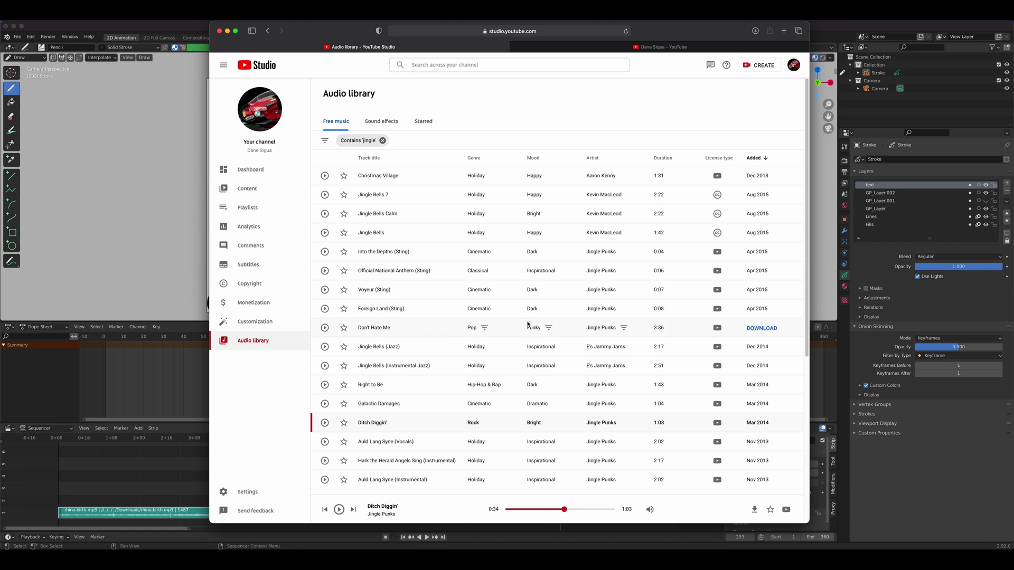
pyautogui.scroll(-5, 528, 325)
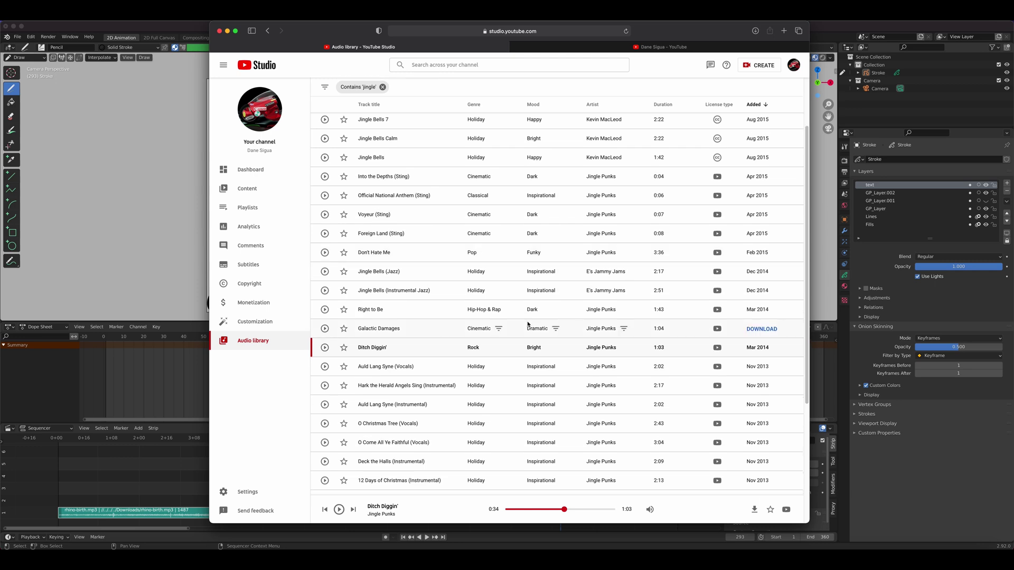
pyautogui.scroll(5, 528, 324)
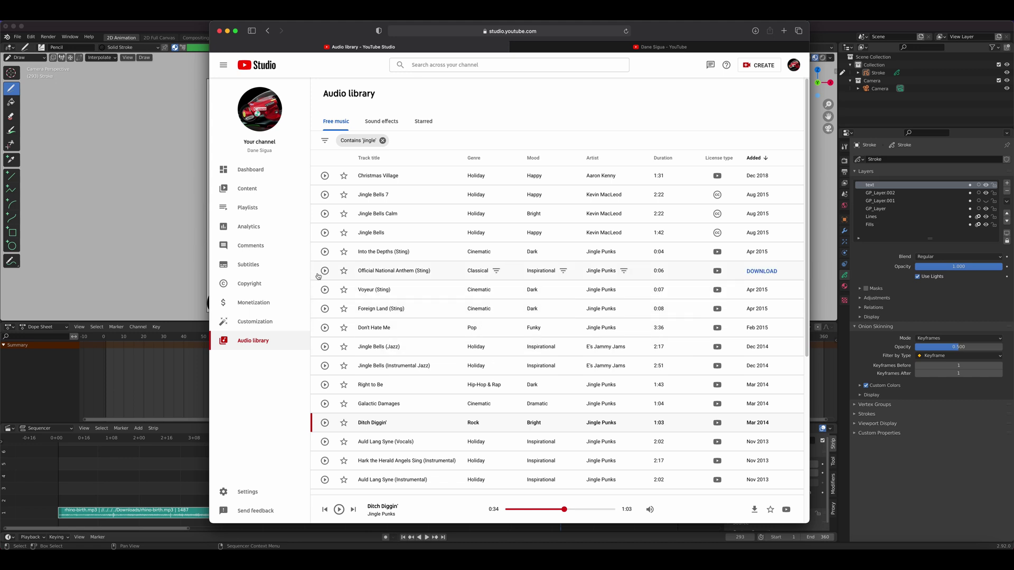
pyautogui.click(188, 257)
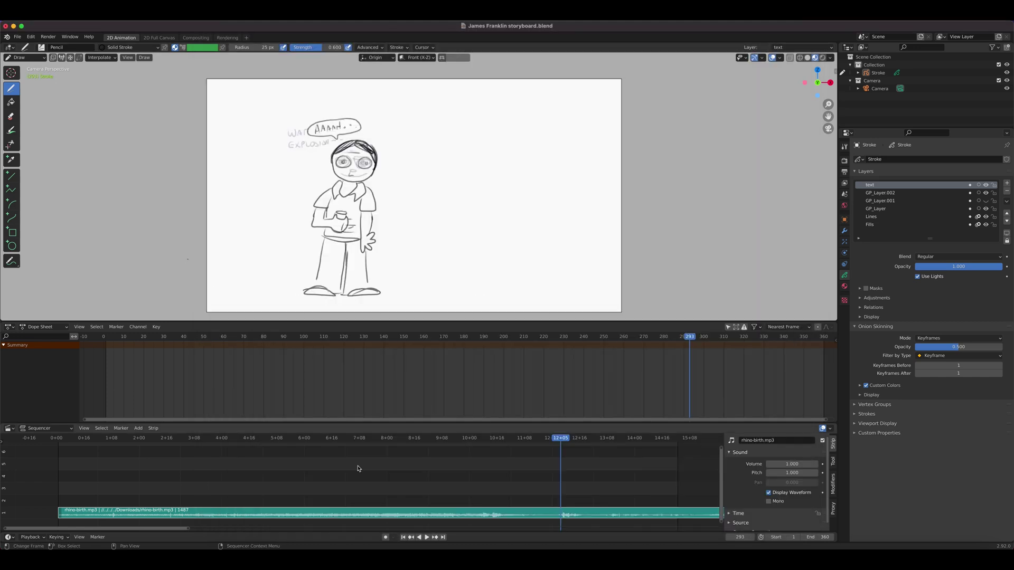
# Step: Play the storyboard with its sound briefly and return the playhead to frame 1
pyautogui.press('space')
pyautogui.moveTo(552, 446); pyautogui.dragTo(58, 485)
pyautogui.press('space')
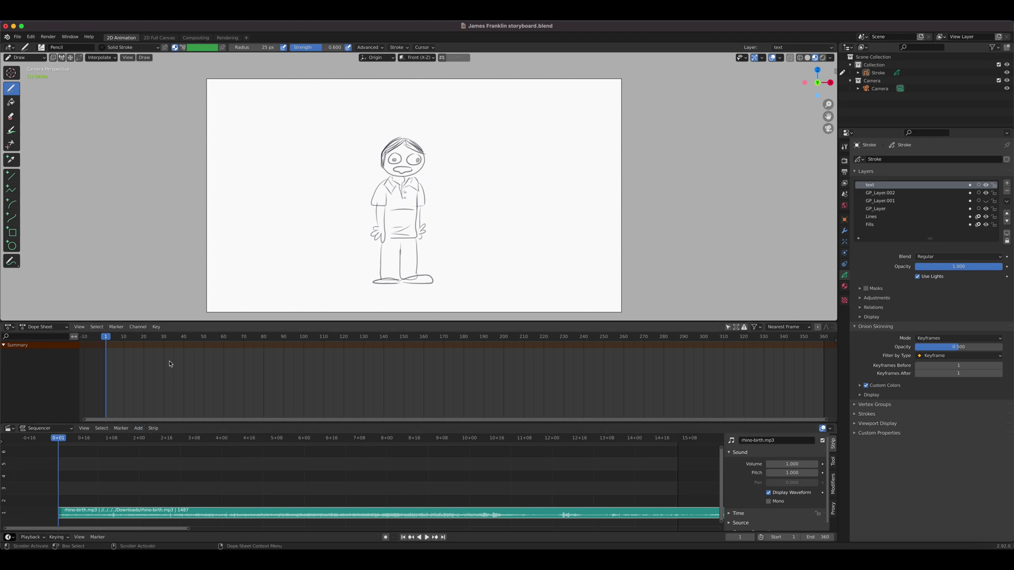
# Step: Add Ditch Diggin' - Jingle Punks.mp3 from the Downloads folder to the sequencer as a sound strip starting at frame 50
pyautogui.click(204, 339)
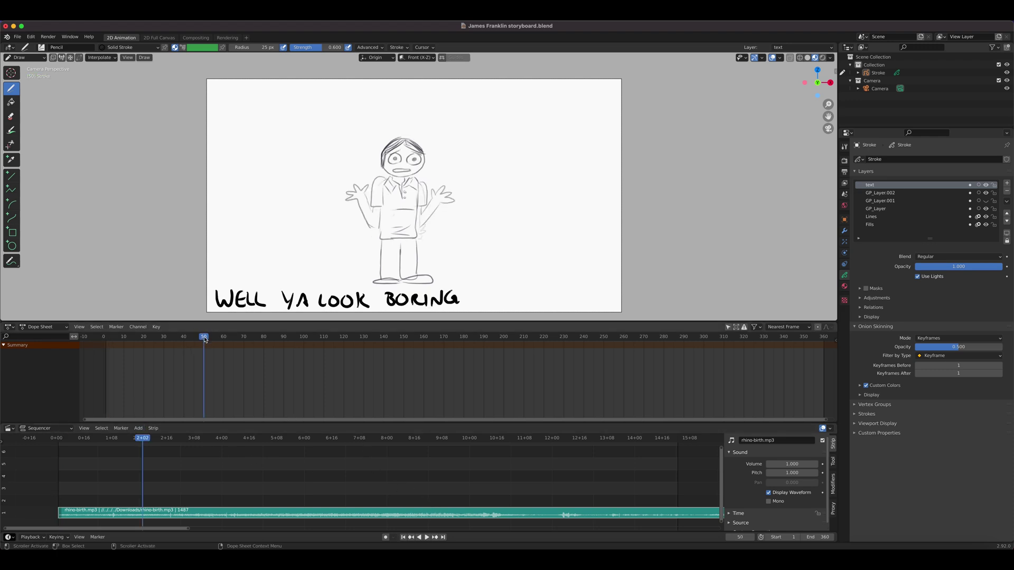
pyautogui.click(139, 429)
pyautogui.click(154, 474)
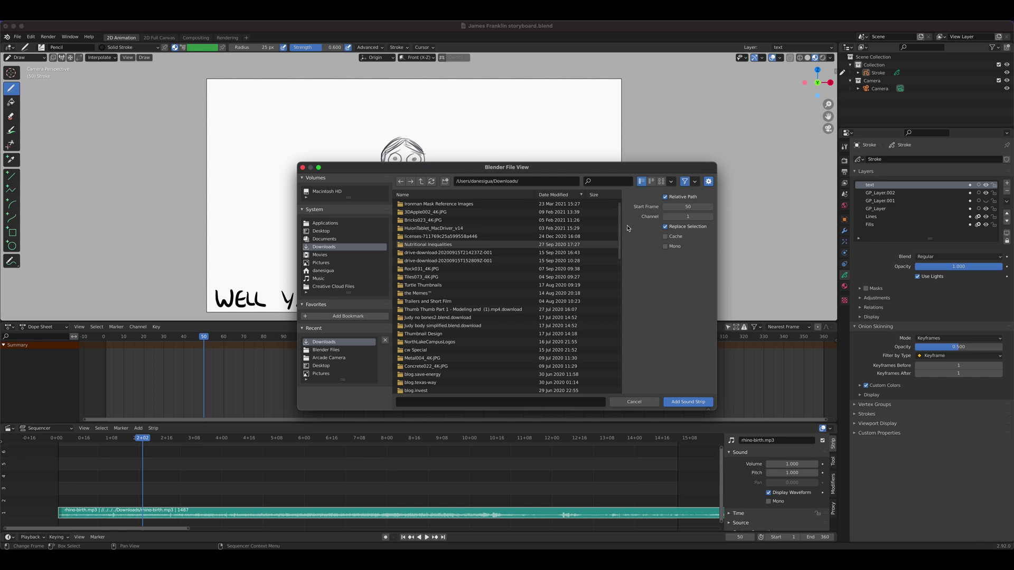
pyautogui.scroll(-10, 457, 286)
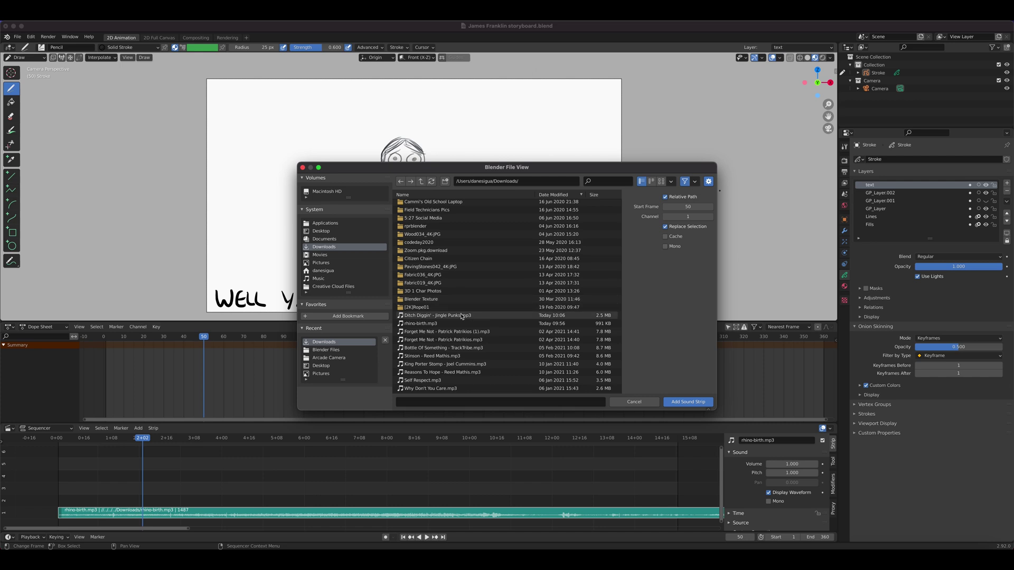
pyautogui.click(696, 183)
pyautogui.click(695, 184)
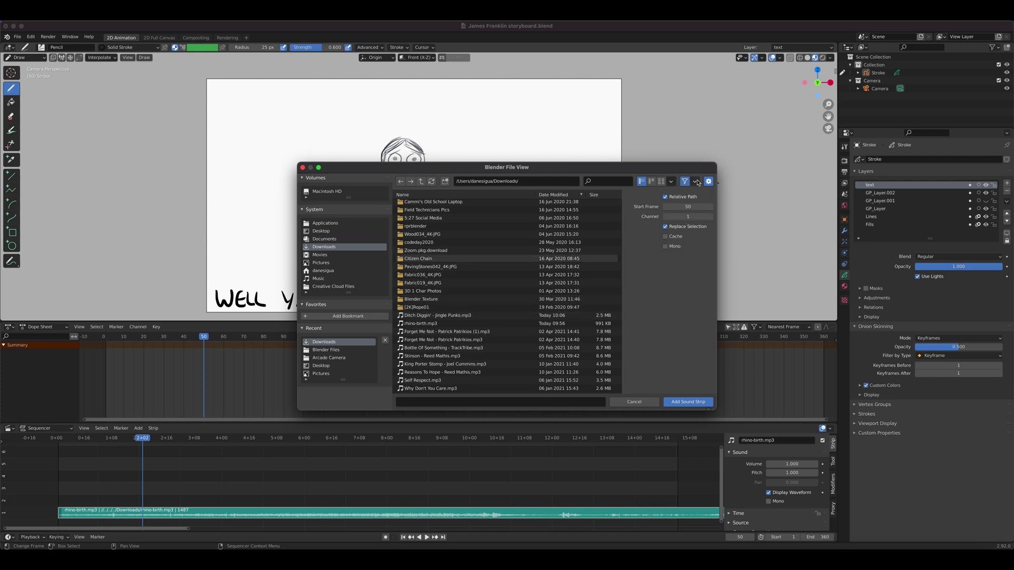
pyautogui.click(670, 182)
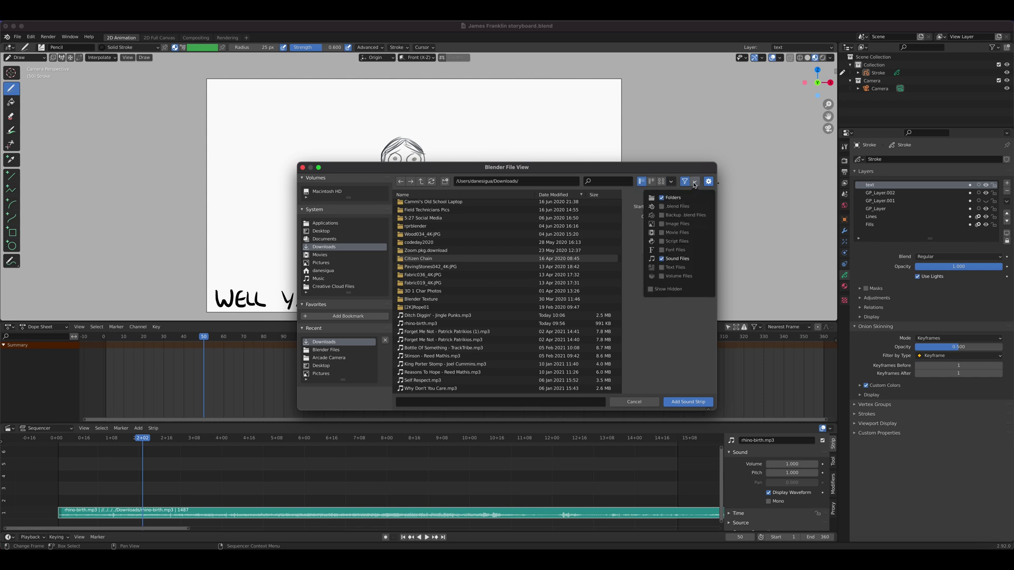
pyautogui.moveTo(695, 182)
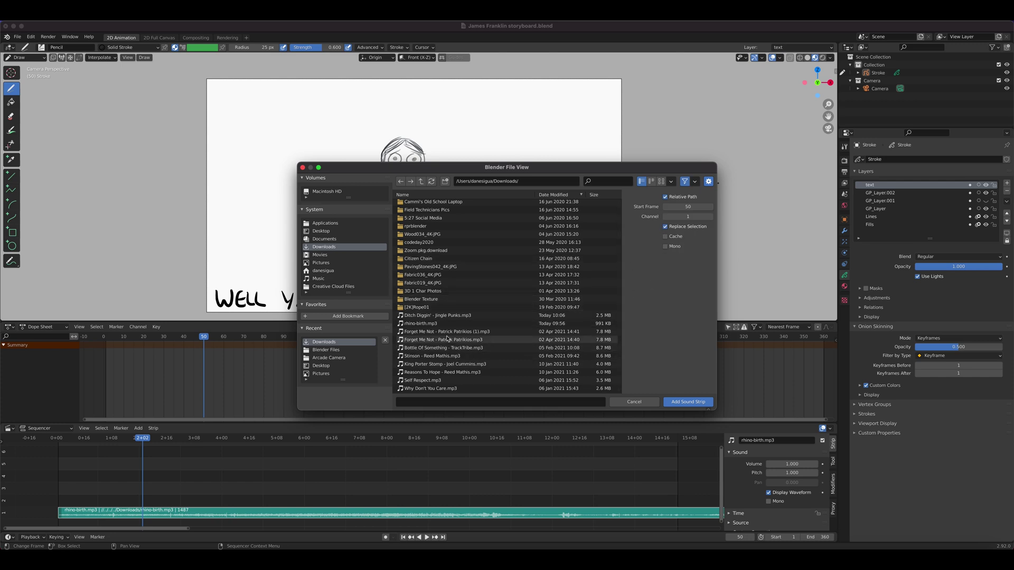
pyautogui.click(453, 316)
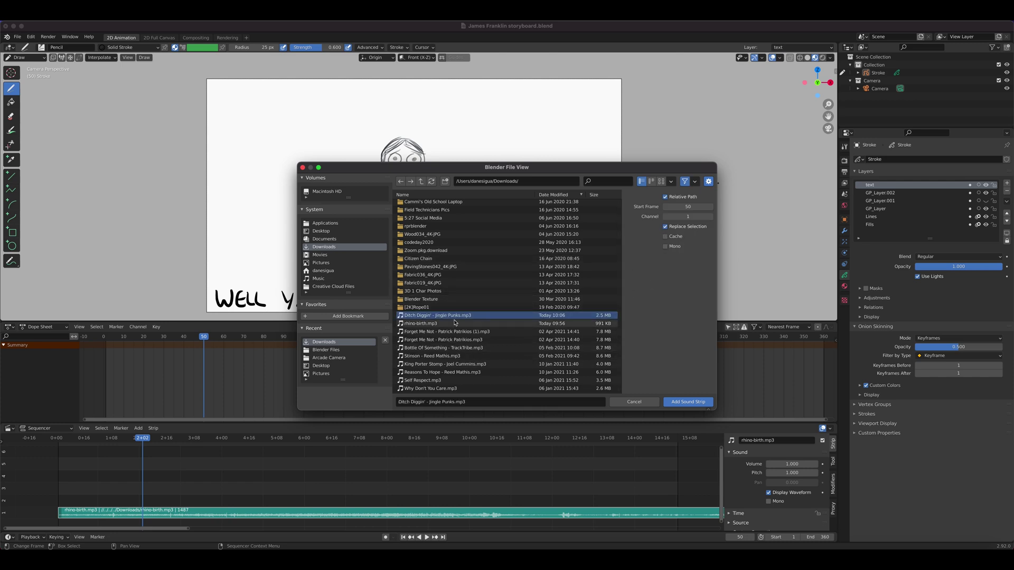
pyautogui.click(678, 404)
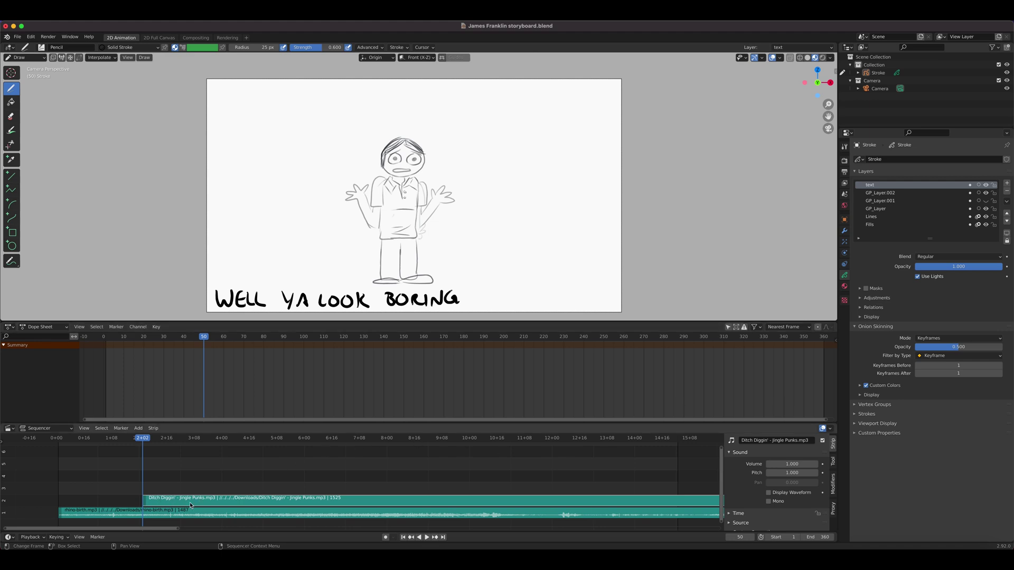
# Step: Slide the Ditch Diggin' strip back to the start of the animatic in channel 2 and display its waveform
pyautogui.moveTo(302, 507)
pyautogui.mouseDown()
pyautogui.moveTo(279, 504)
pyautogui.moveTo(321, 502)
pyautogui.moveTo(288, 502)
pyautogui.mouseUp()
pyautogui.click(768, 492)
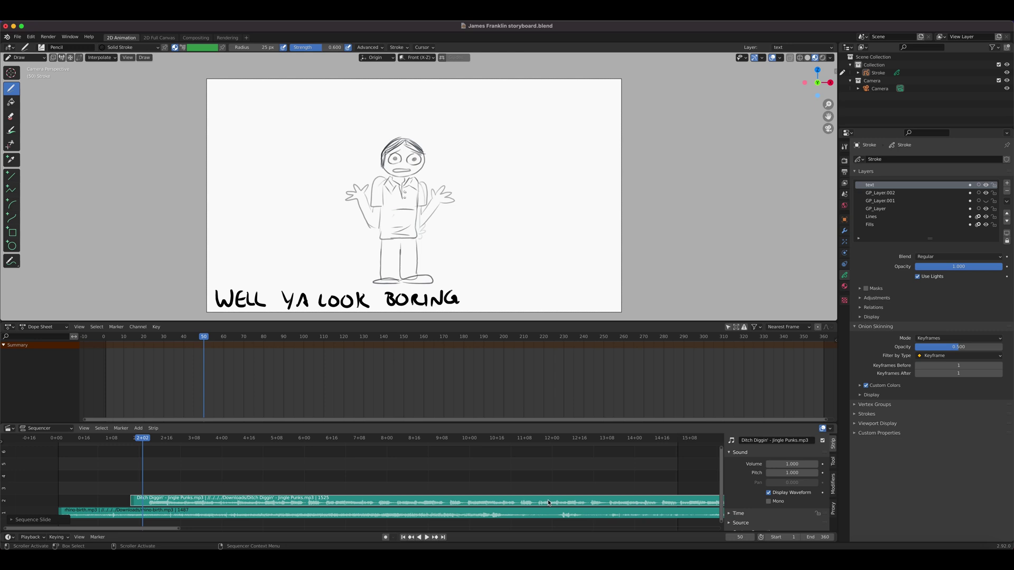
pyautogui.moveTo(548, 503); pyautogui.dragTo(475, 501)
pyautogui.moveTo(306, 484)
pyautogui.mouseDown(button='middle')
pyautogui.moveTo(389, 483)
pyautogui.moveTo(321, 483)
pyautogui.mouseUp(button='middle')
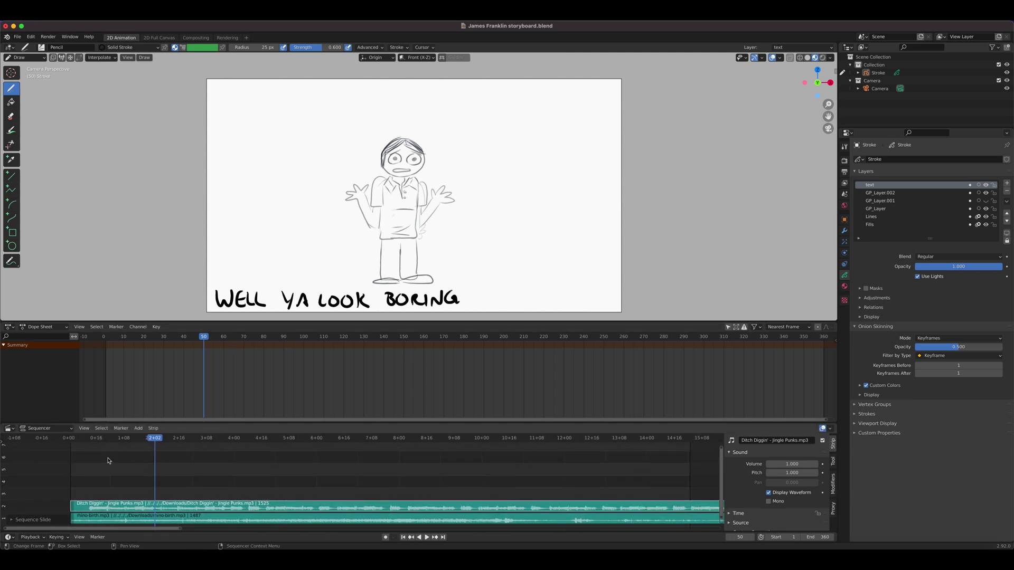
# Step: Play the animatic from the start to hear both sound strips together, and stop playback
pyautogui.click(74, 444)
pyautogui.press('space')
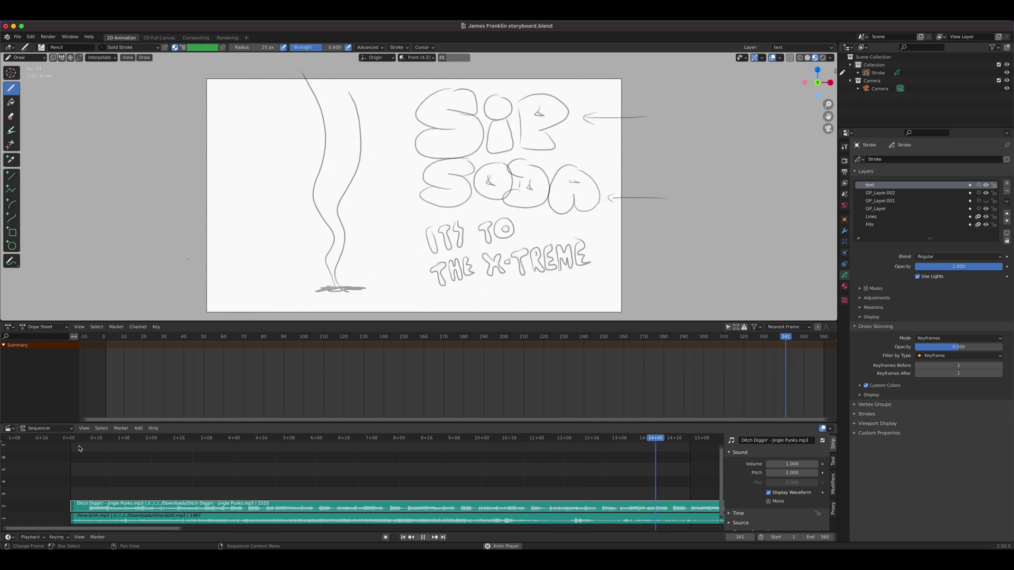
pyautogui.press('space')
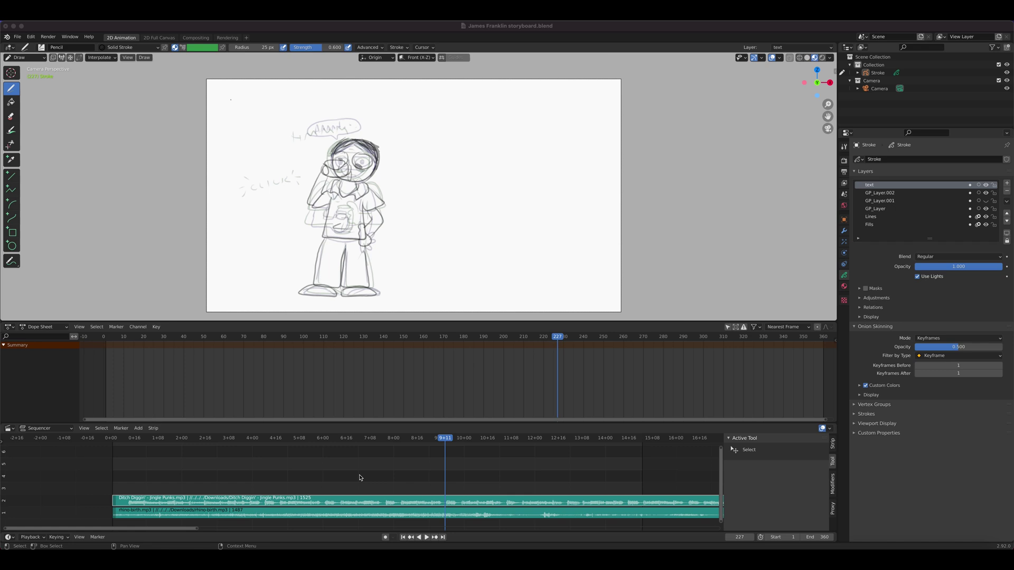
# Step: Split the drawing viewport vertically and widen the narrow new area beside it
pyautogui.click(139, 428)
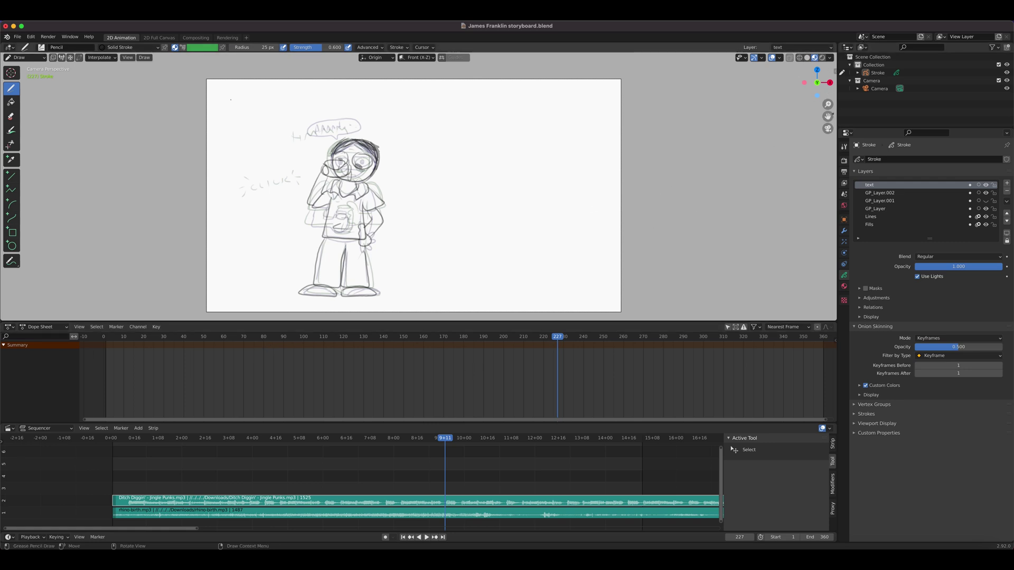
pyautogui.rightClick(838, 104)
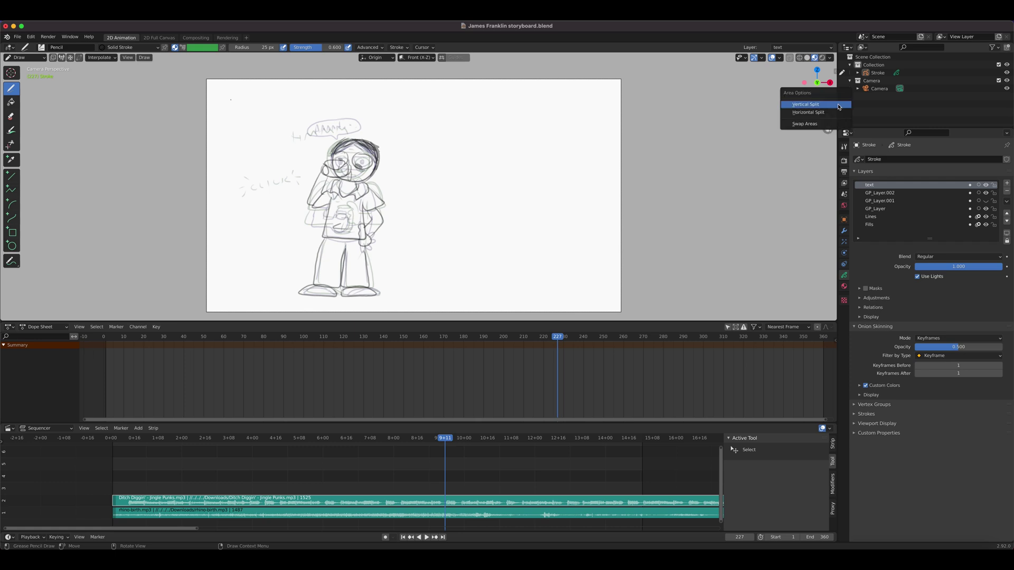
pyautogui.click(839, 106)
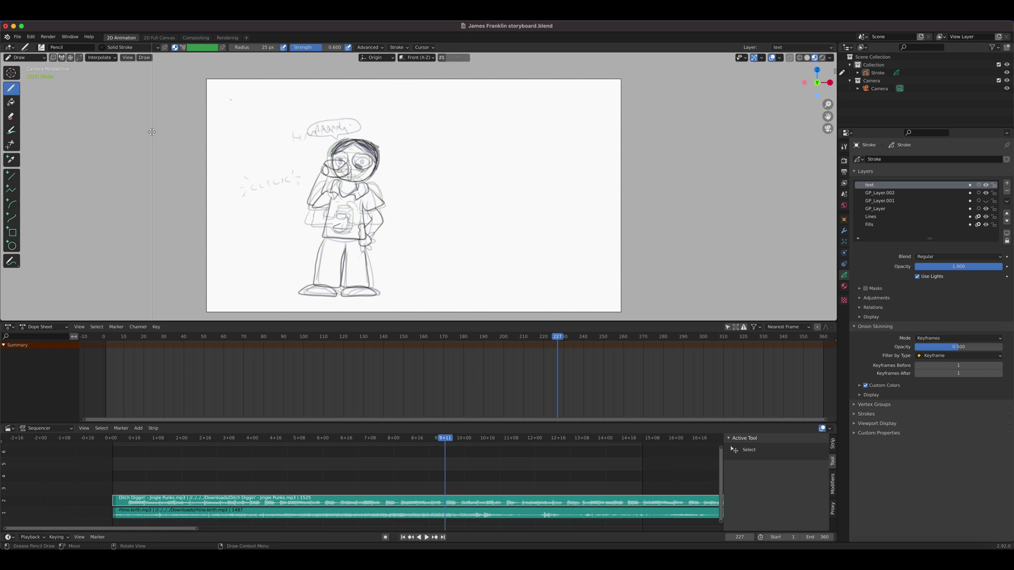
pyautogui.click(152, 131)
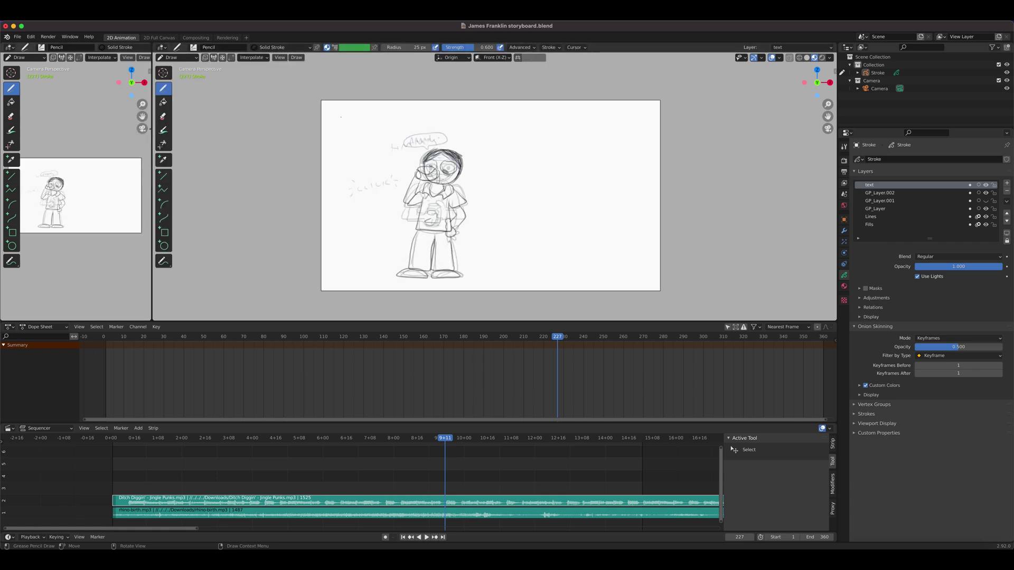
pyautogui.moveTo(151, 129); pyautogui.dragTo(204, 128)
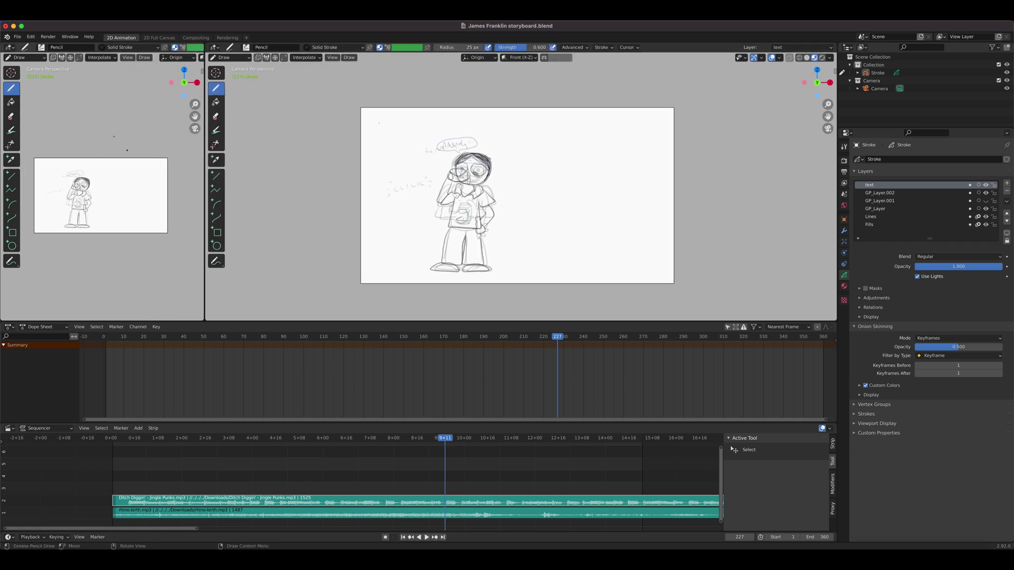
# Step: Change the narrow new area into a File Browser and open the Downloads folder in it
pyautogui.click(11, 47)
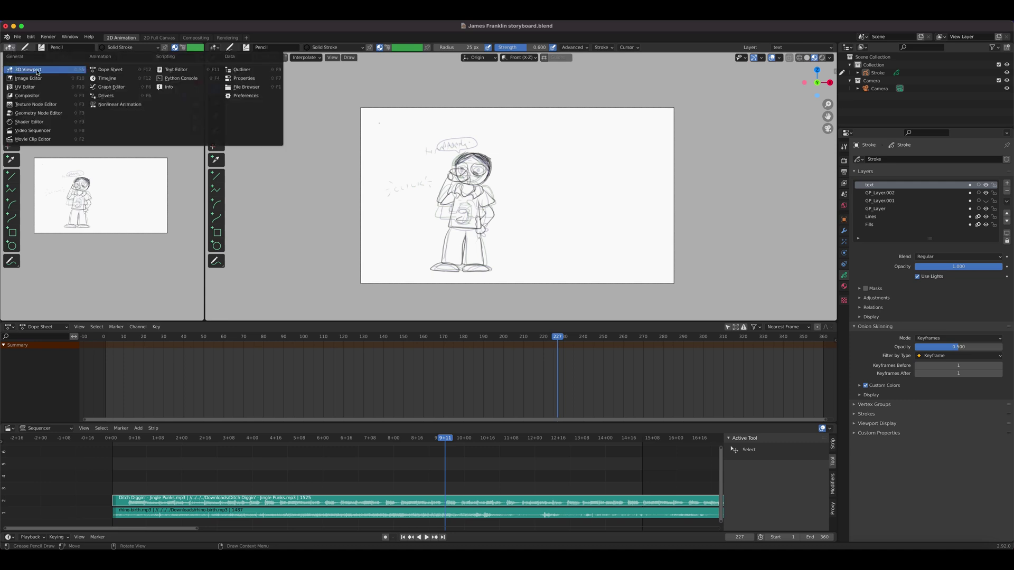
pyautogui.click(247, 86)
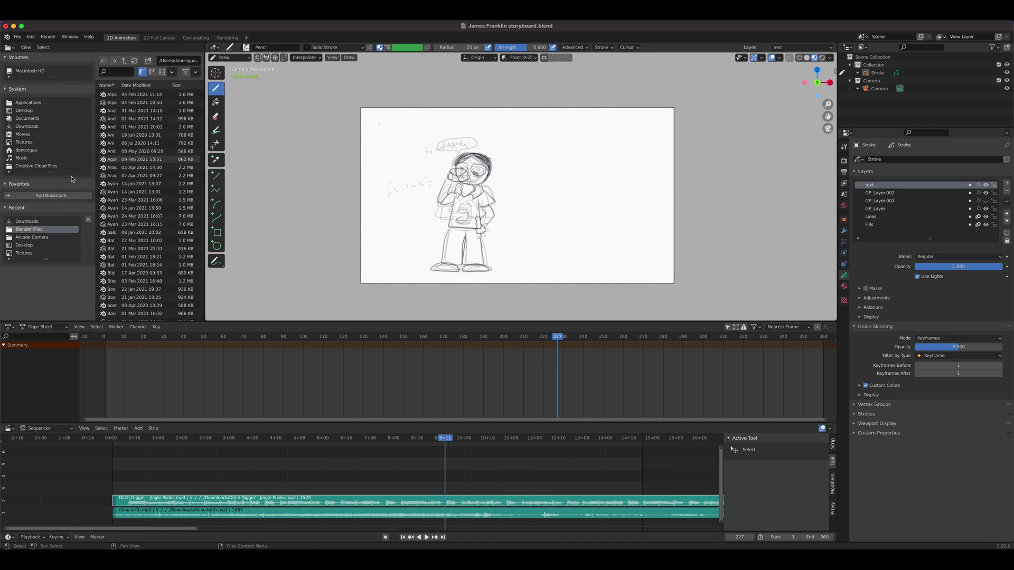
pyautogui.click(25, 127)
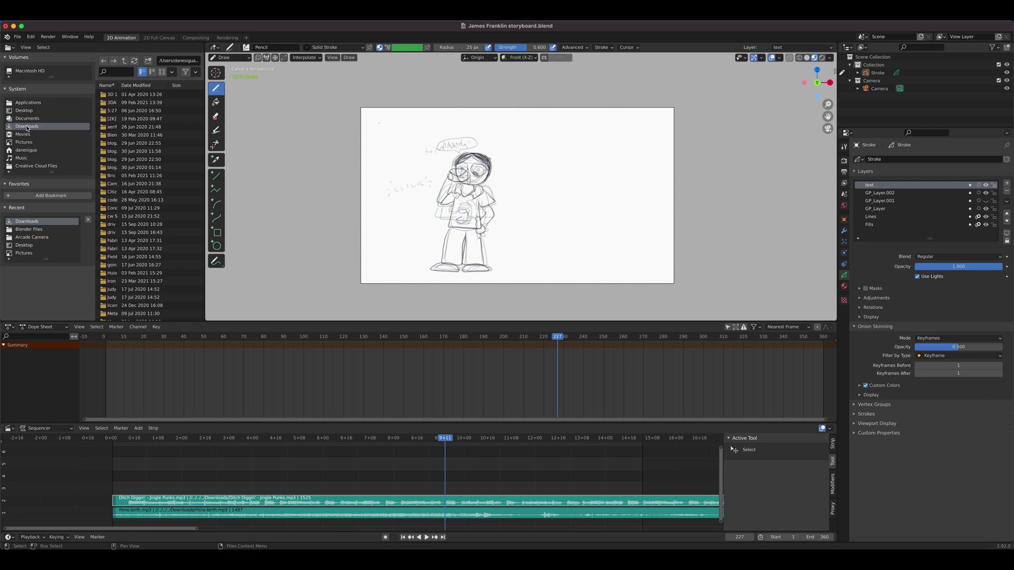
# Step: Widen the File Browser area so the file names are readable, and sort the Downloads files by date modified
pyautogui.scroll(-15, 135, 153)
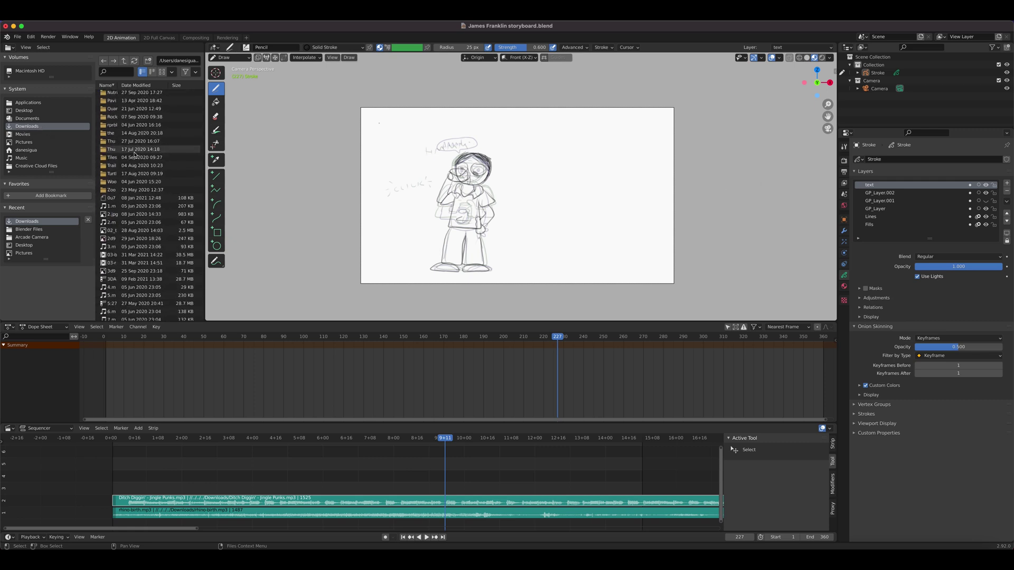
pyautogui.scroll(-2, 135, 153)
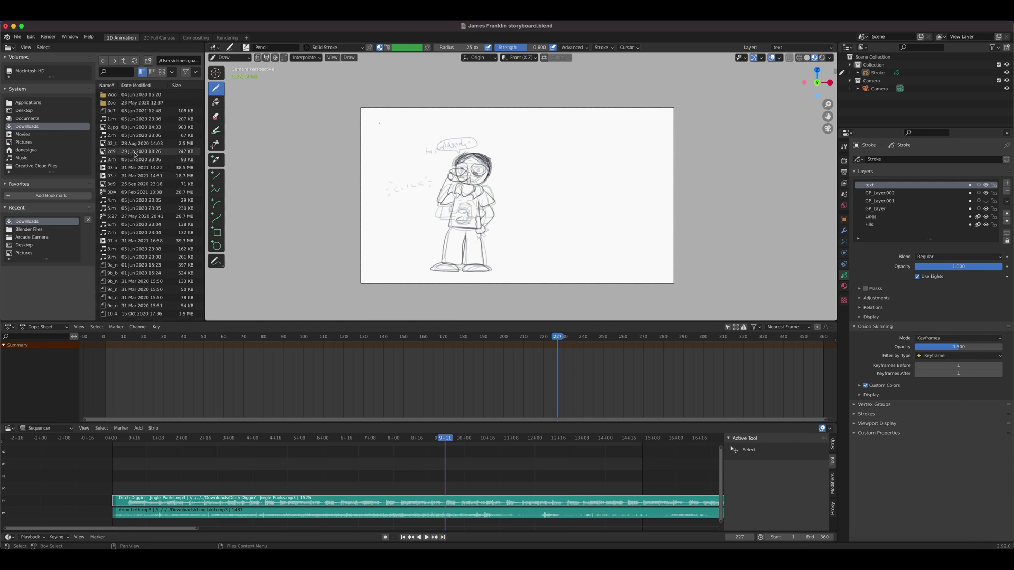
pyautogui.moveTo(206, 146); pyautogui.dragTo(279, 146)
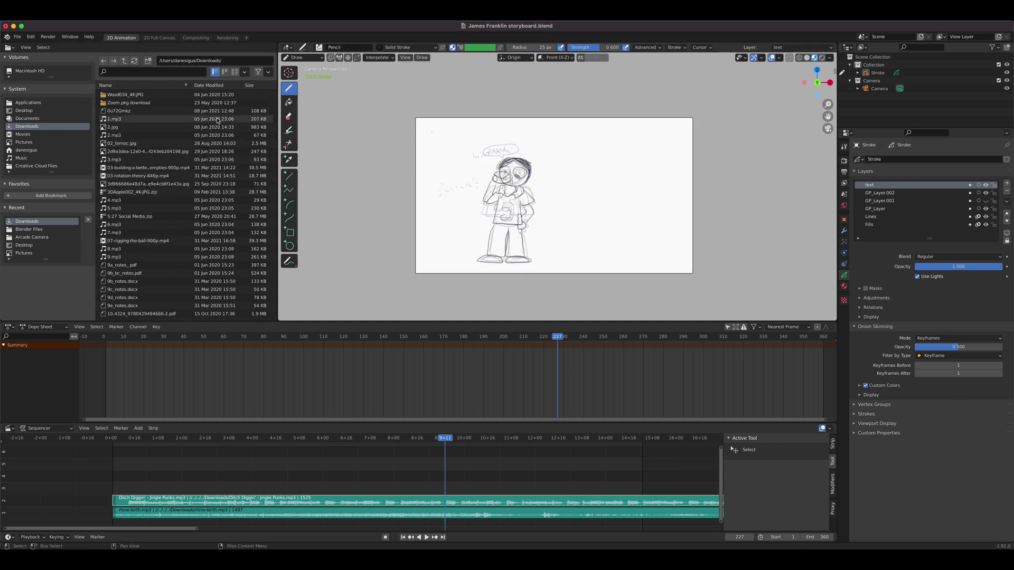
pyautogui.click(214, 86)
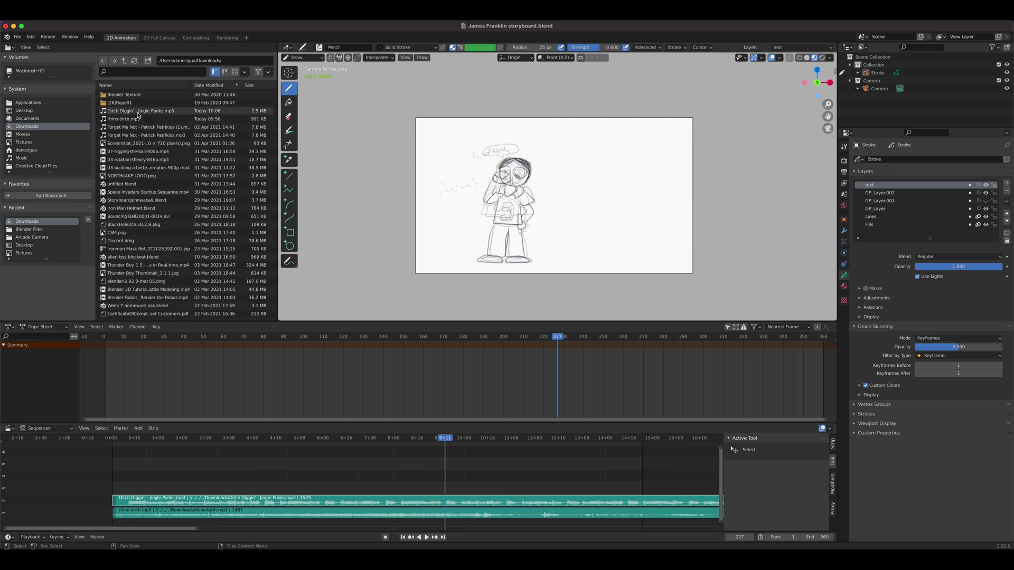
# Step: Place rhino-birth.mp3 from the File Browser in the sequencer at frame 227, and Ditch Diggin' - Jingle Punks.mp3 at frame 122
pyautogui.click(115, 121)
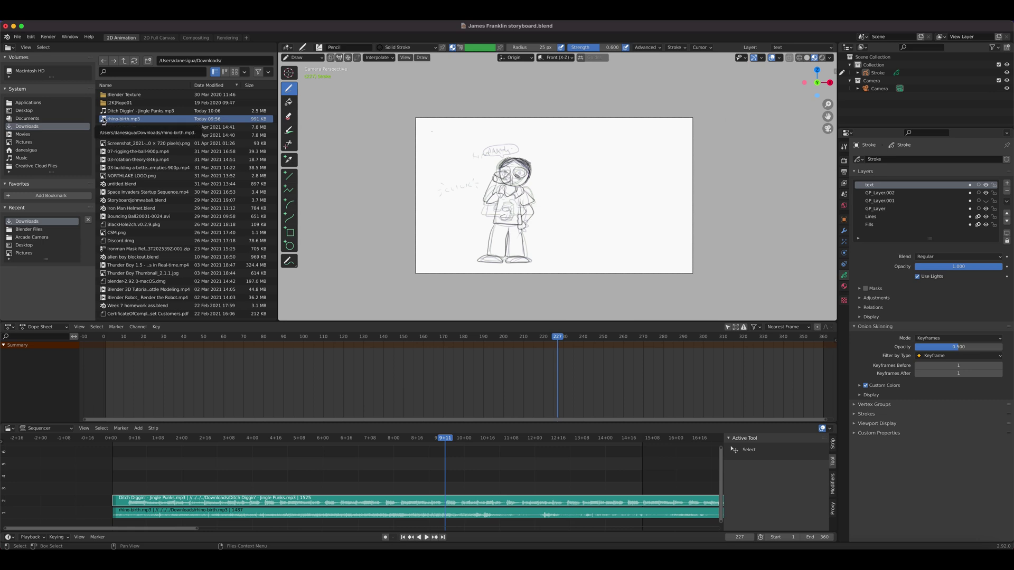
pyautogui.moveTo(110, 121); pyautogui.dragTo(288, 481)
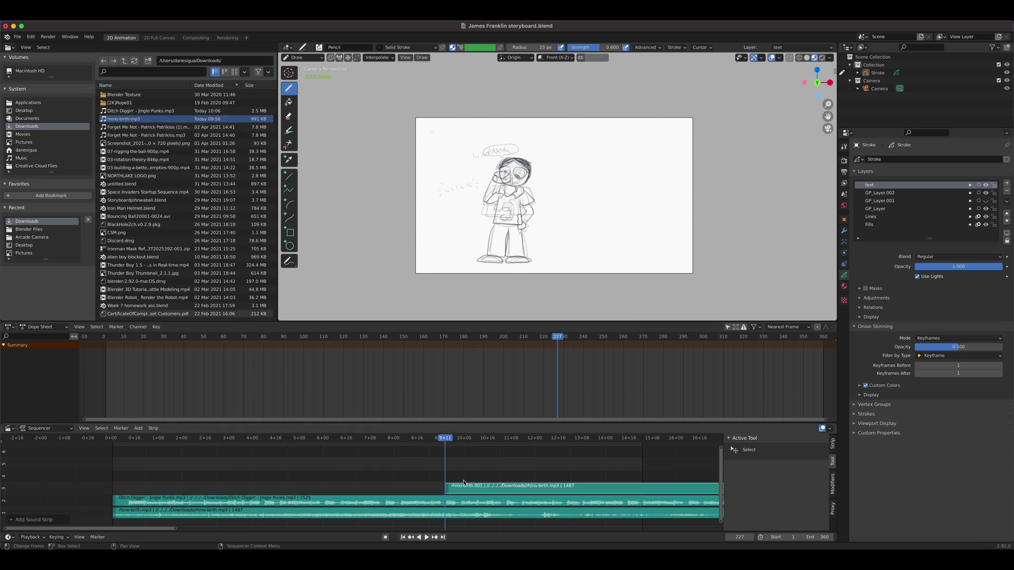
pyautogui.moveTo(447, 443); pyautogui.dragTo(290, 443)
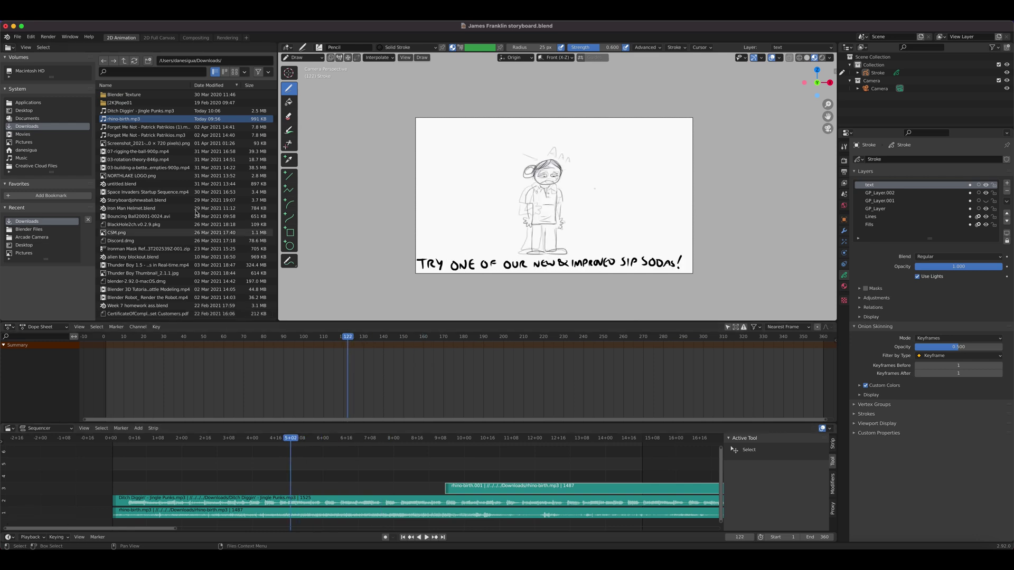
pyautogui.moveTo(138, 111); pyautogui.dragTo(299, 468)
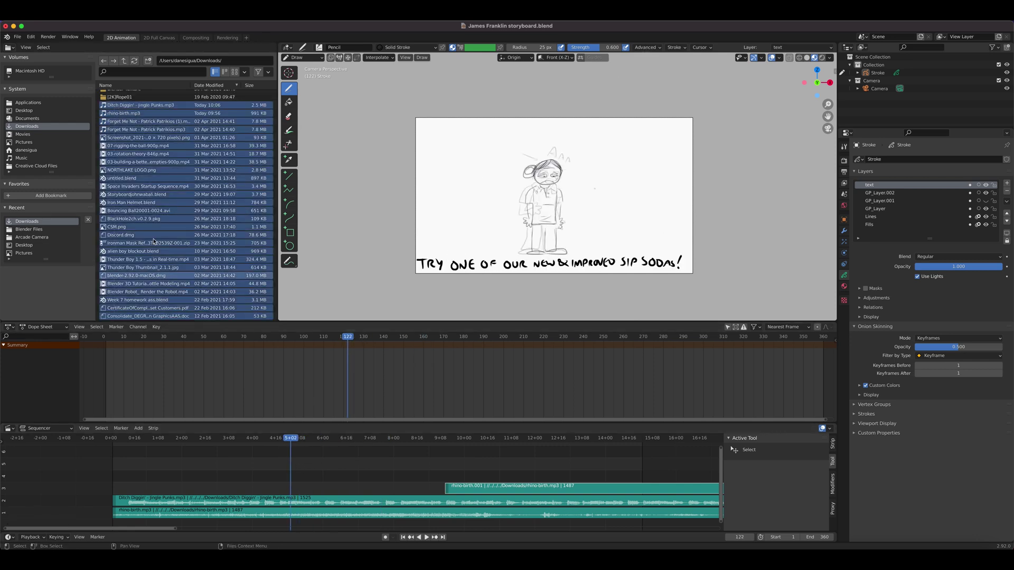
pyautogui.click(139, 106)
pyautogui.moveTo(138, 107); pyautogui.dragTo(294, 472)
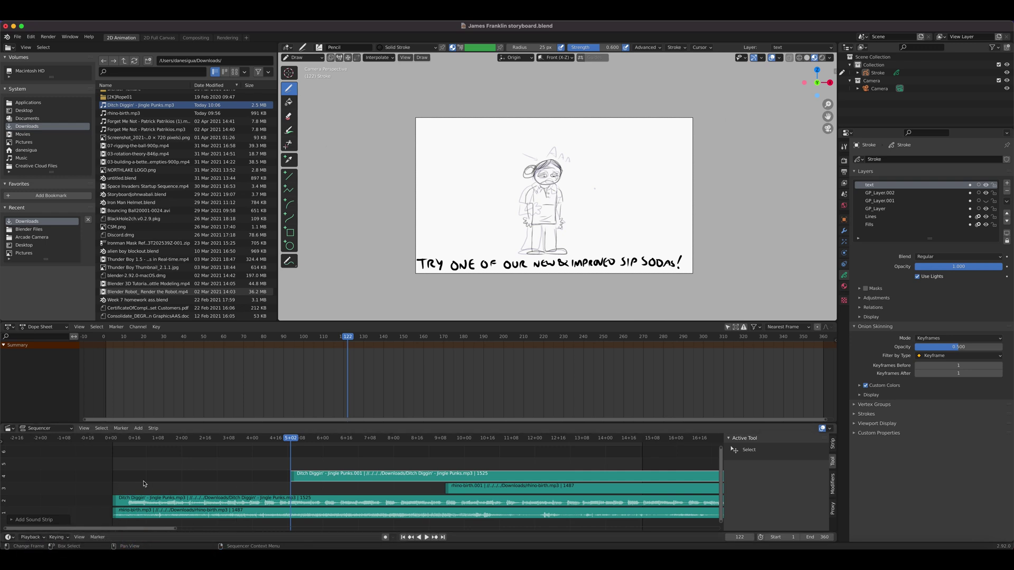
# Step: Move the second Ditch Diggin' strip up to channel 5, and slide the second rhino-birth strip earlier in channel 3 to start shortly after the playhead
pyautogui.moveTo(377, 474); pyautogui.dragTo(377, 462)
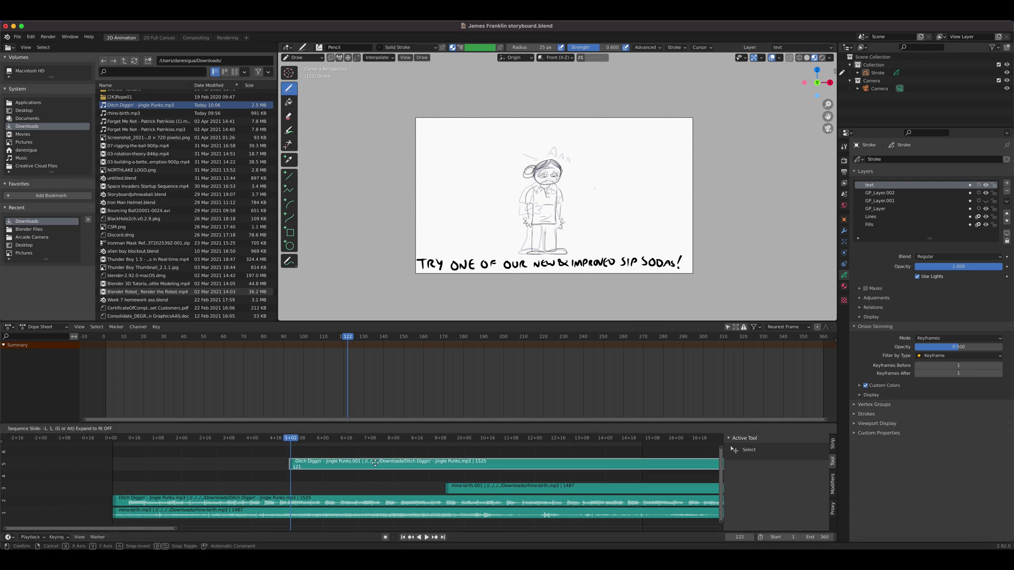
pyautogui.moveTo(475, 486); pyautogui.dragTo(317, 489)
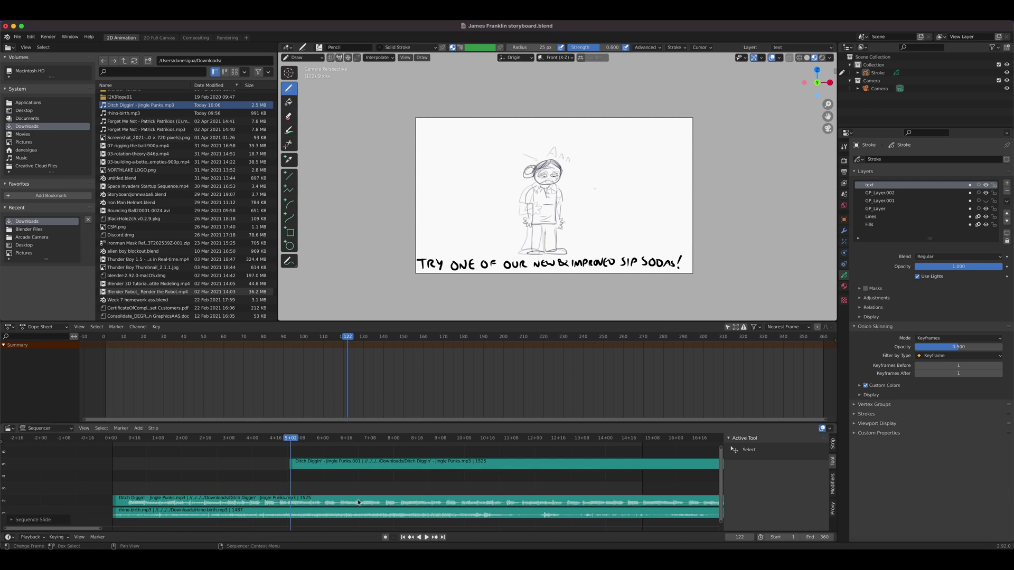
pyautogui.hotkey('ctrl', 'z')
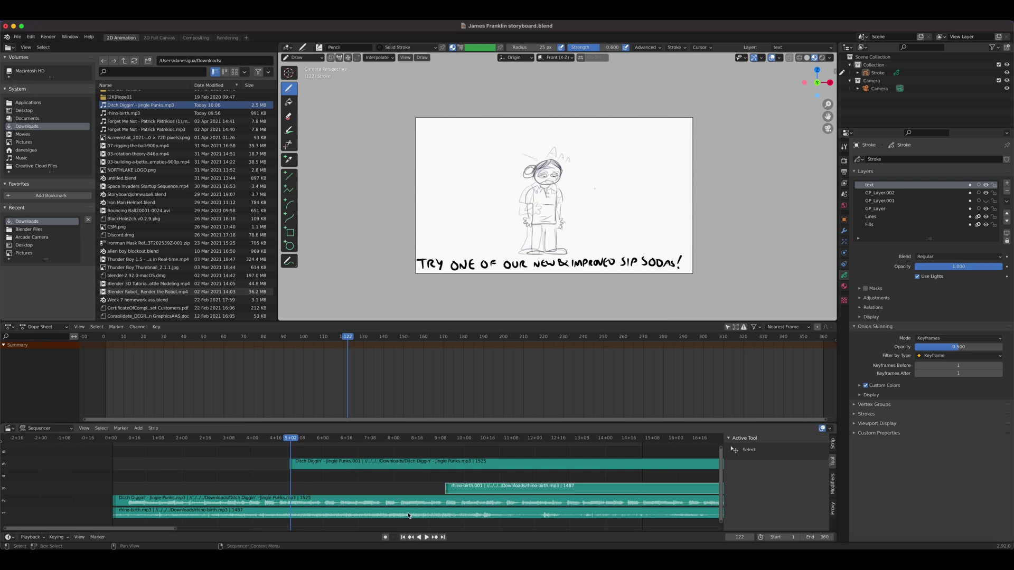
pyautogui.moveTo(467, 492); pyautogui.dragTo(352, 493)
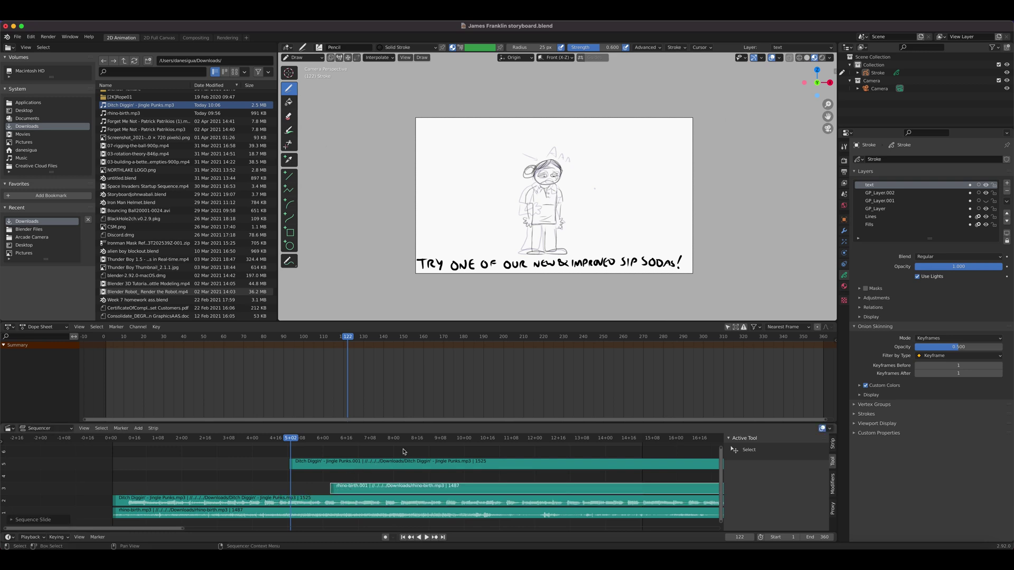
pyautogui.click(415, 488)
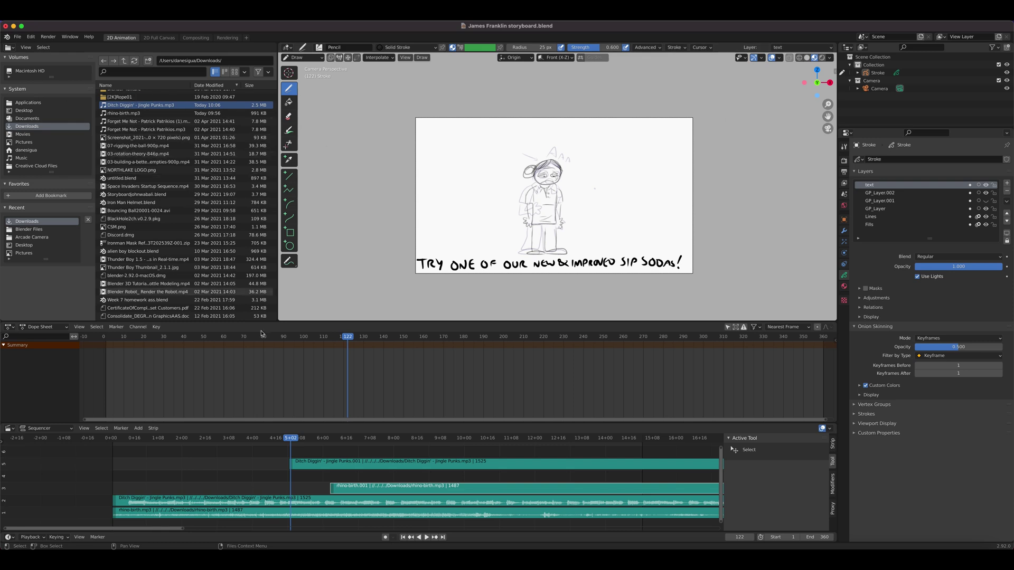
# Step: Remove the File Browser area by joining the 3D Viewport over it
pyautogui.scroll(10, 171, 178)
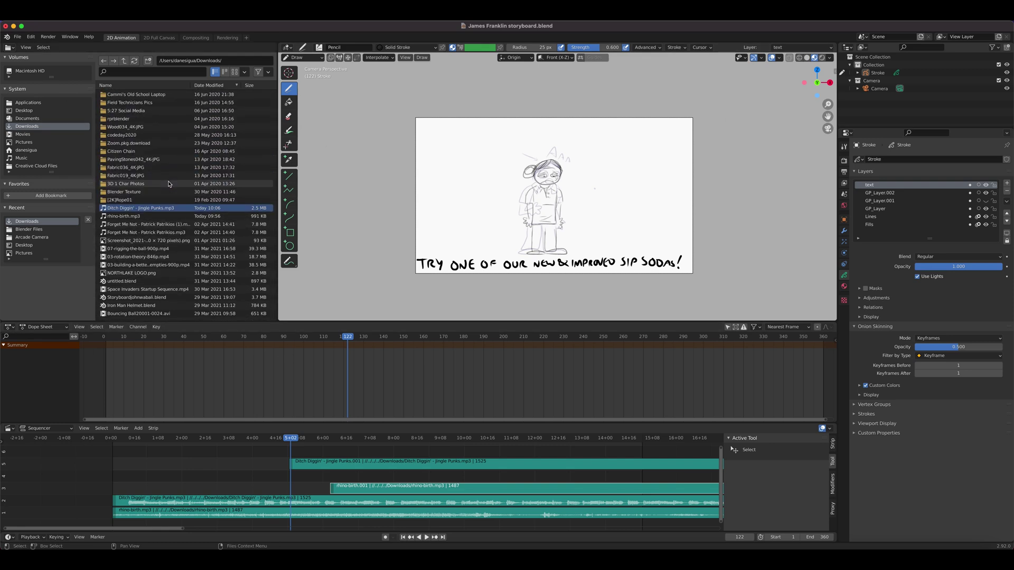
pyautogui.scroll(-9, 108, 171)
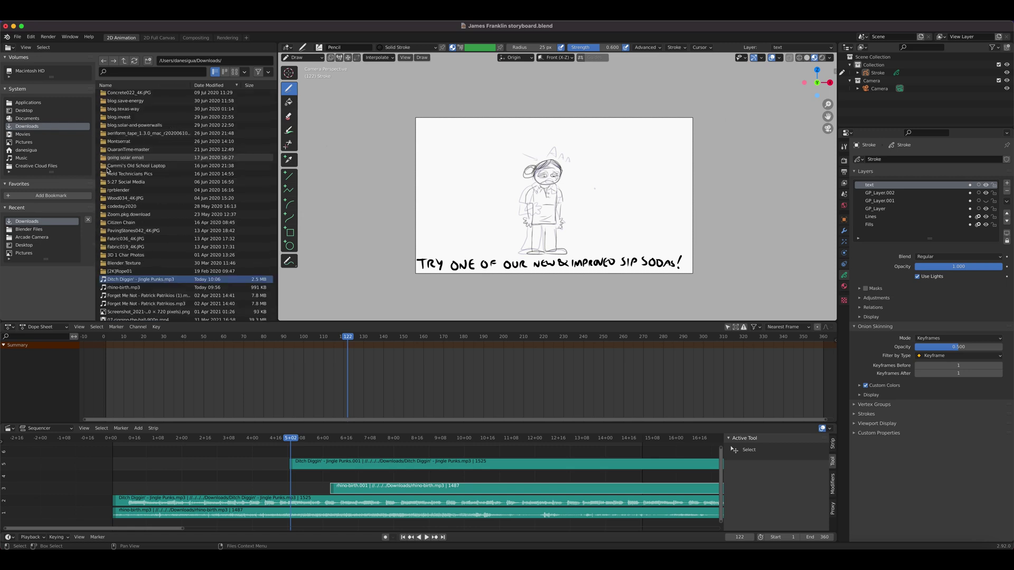
pyautogui.scroll(-6, 115, 175)
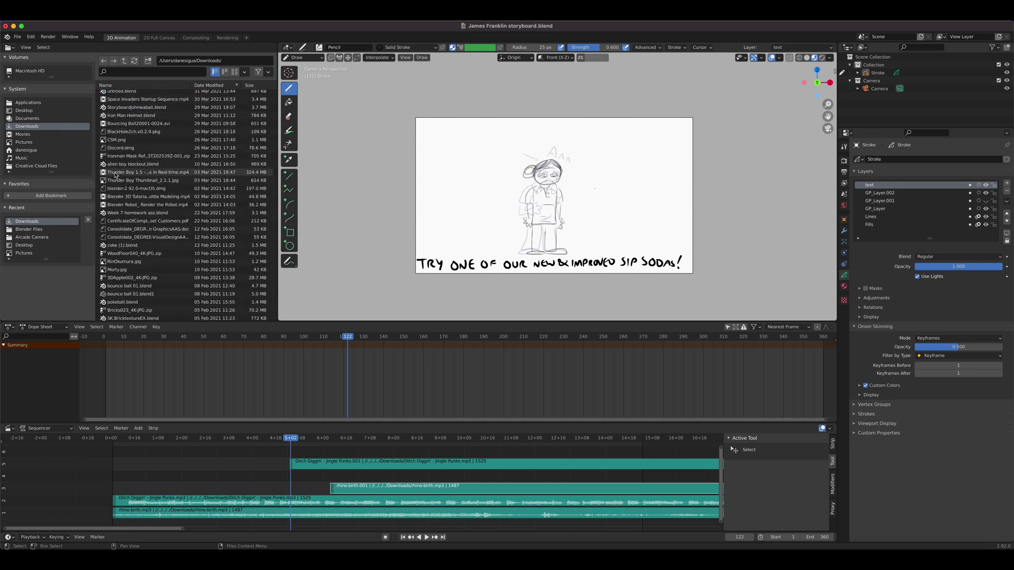
pyautogui.scroll(-2, 115, 175)
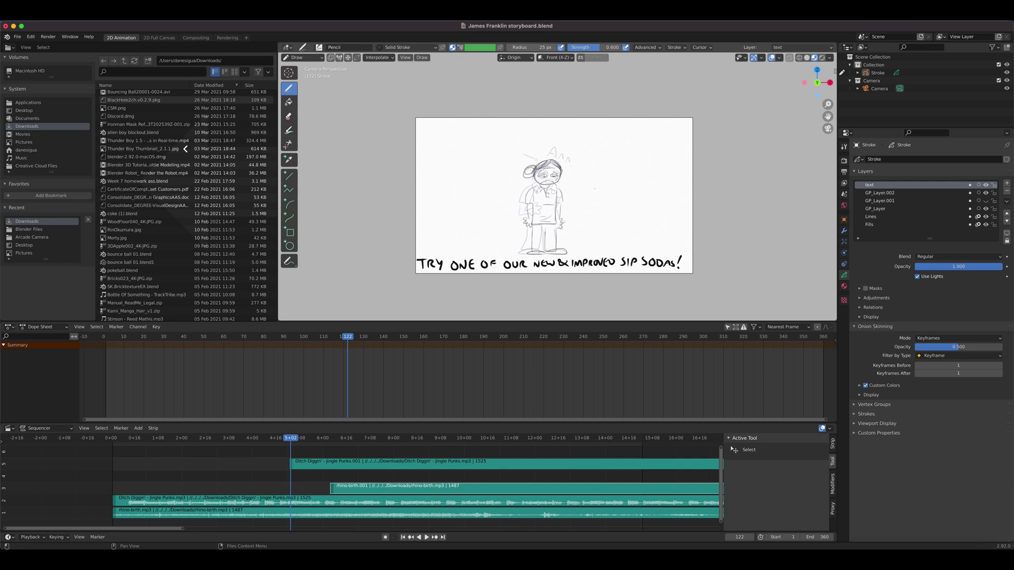
pyautogui.moveTo(186, 149); pyautogui.dragTo(189, 132)
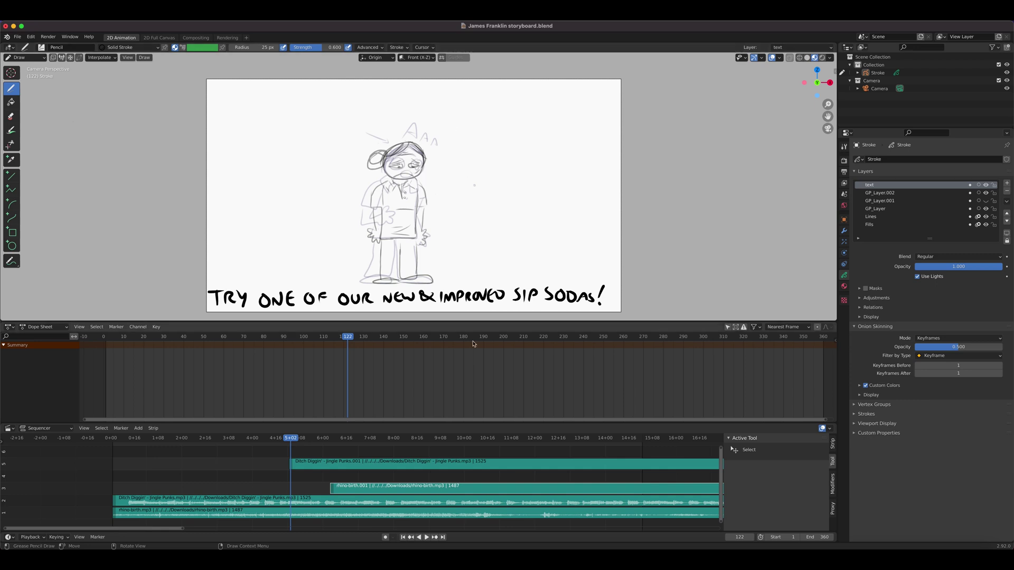
# Step: Delete the second Ditch Diggin' and second rhino-birth strips, and enlarge the Sequencer area upward
pyautogui.click(395, 466)
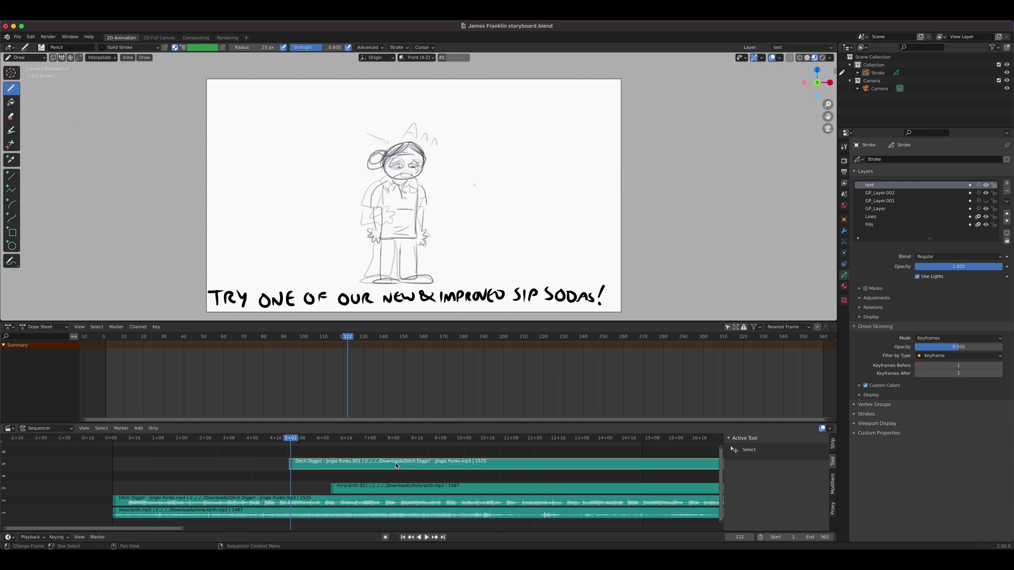
pyautogui.press('Delete')
pyautogui.click(401, 488)
pyautogui.press('Delete')
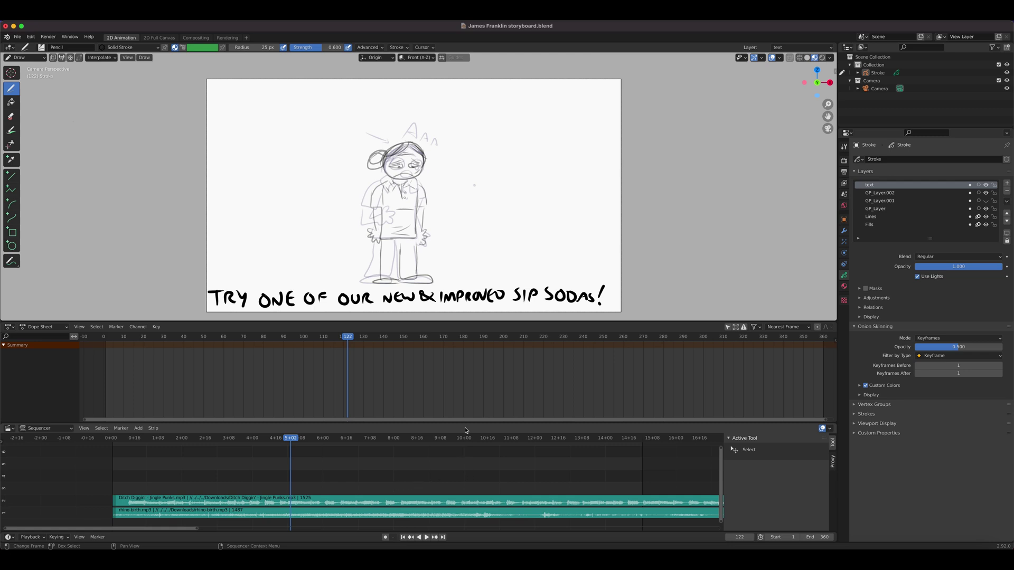
pyautogui.moveTo(464, 423); pyautogui.dragTo(464, 392)
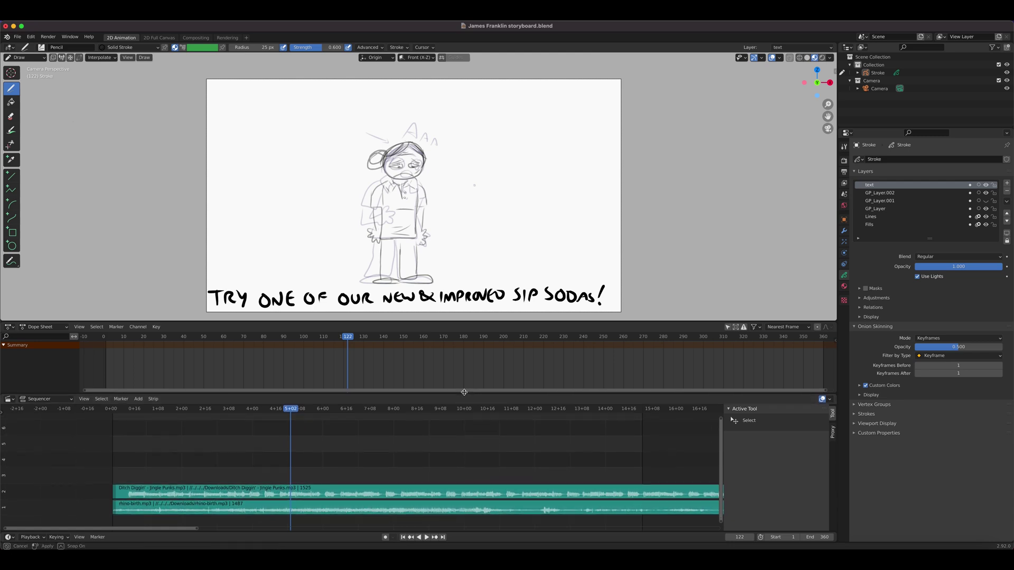
# Step: Play back the animatic with its audio from frame 1, and scrub the sequencer to frame 80
pyautogui.click(356, 242)
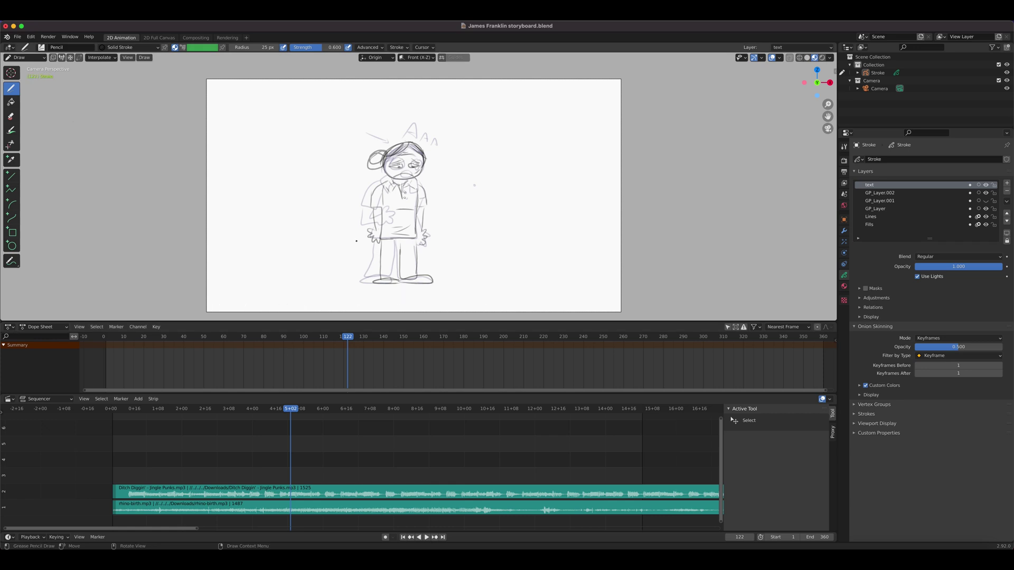
pyautogui.press('space')
pyautogui.click(170, 350)
pyautogui.moveTo(170, 351); pyautogui.dragTo(106, 356)
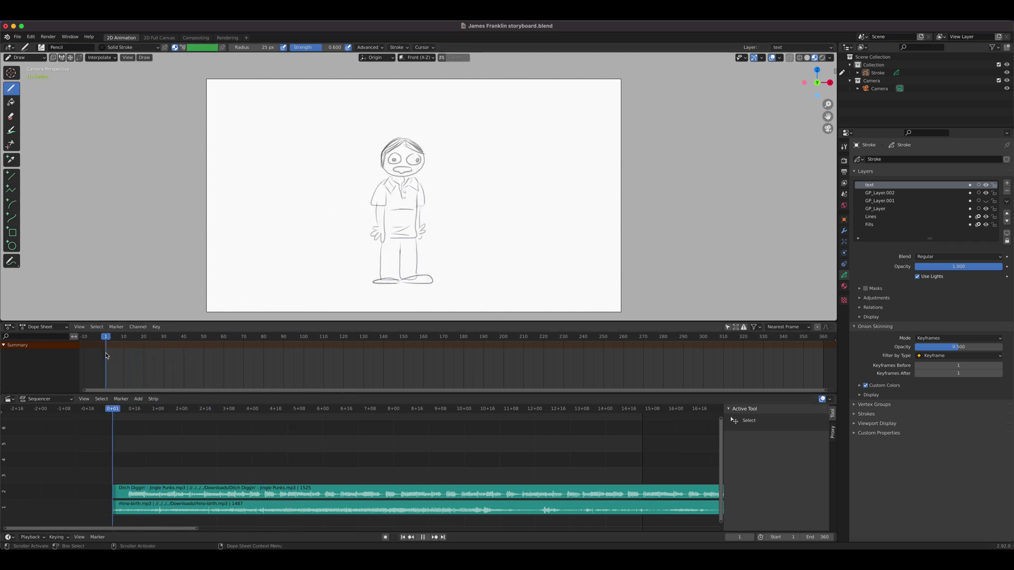
pyautogui.click(886, 75)
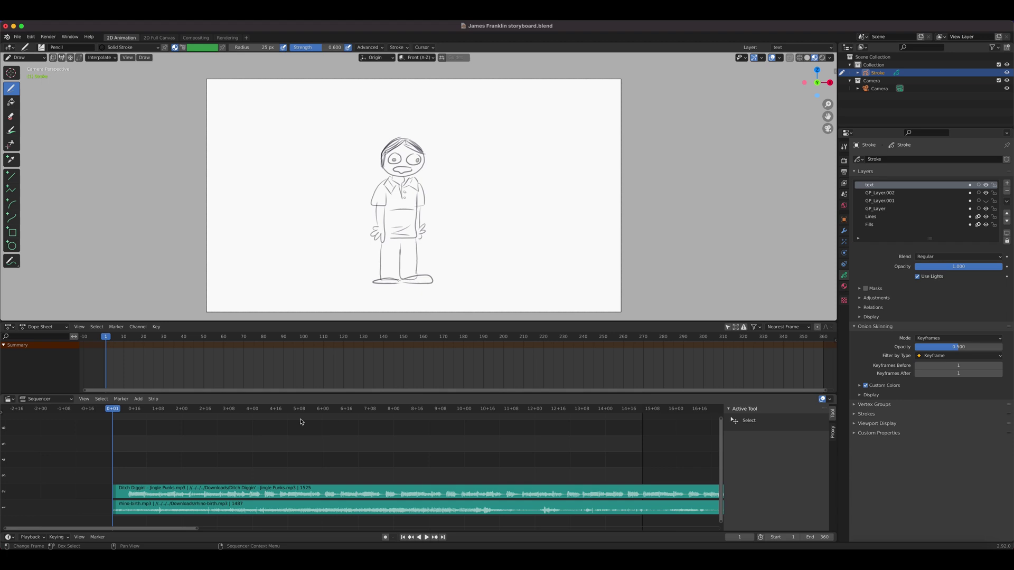
pyautogui.moveTo(188, 412); pyautogui.dragTo(230, 416)
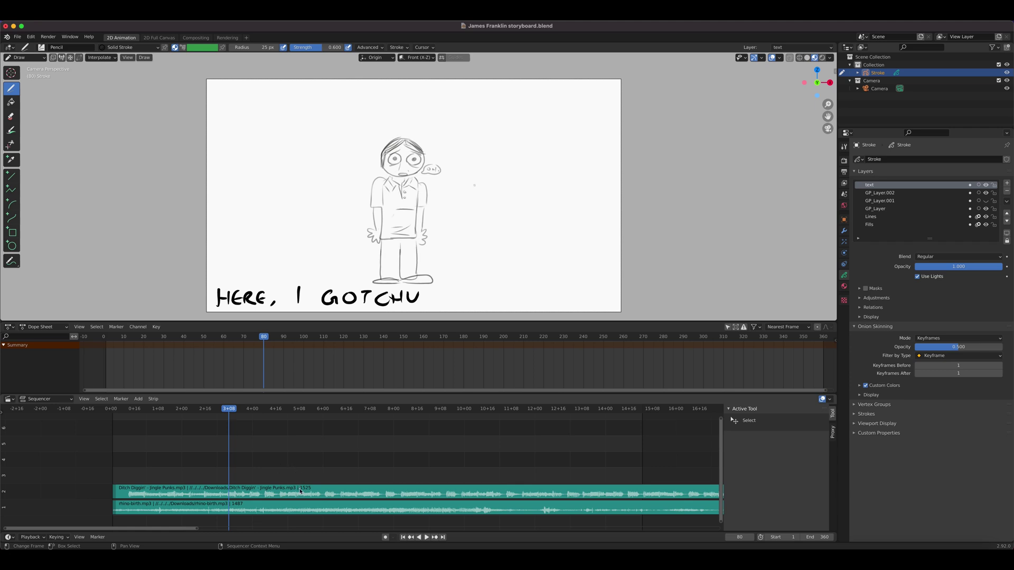
pyautogui.click(316, 496)
pyautogui.press('g')
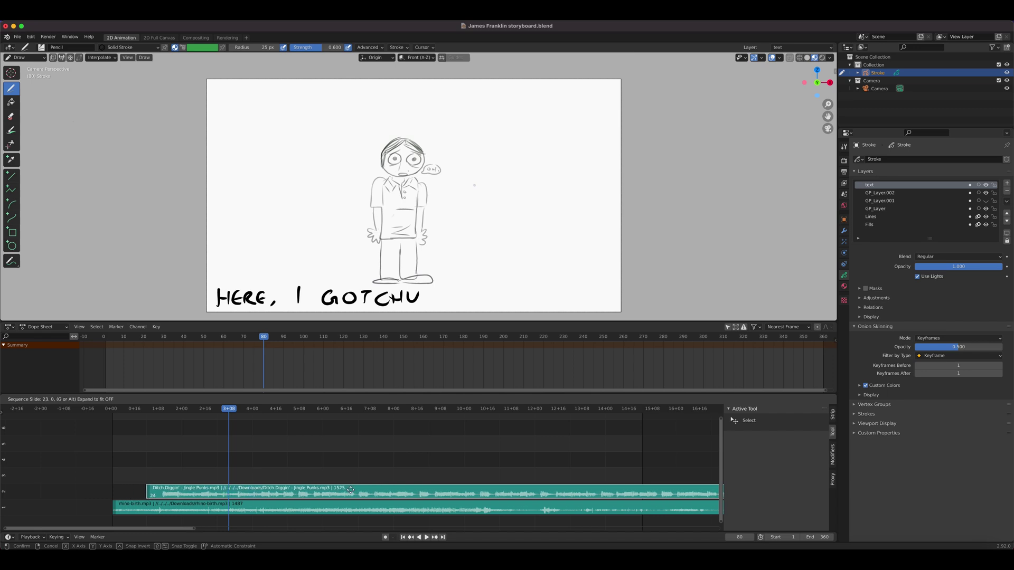
pyautogui.press('Escape')
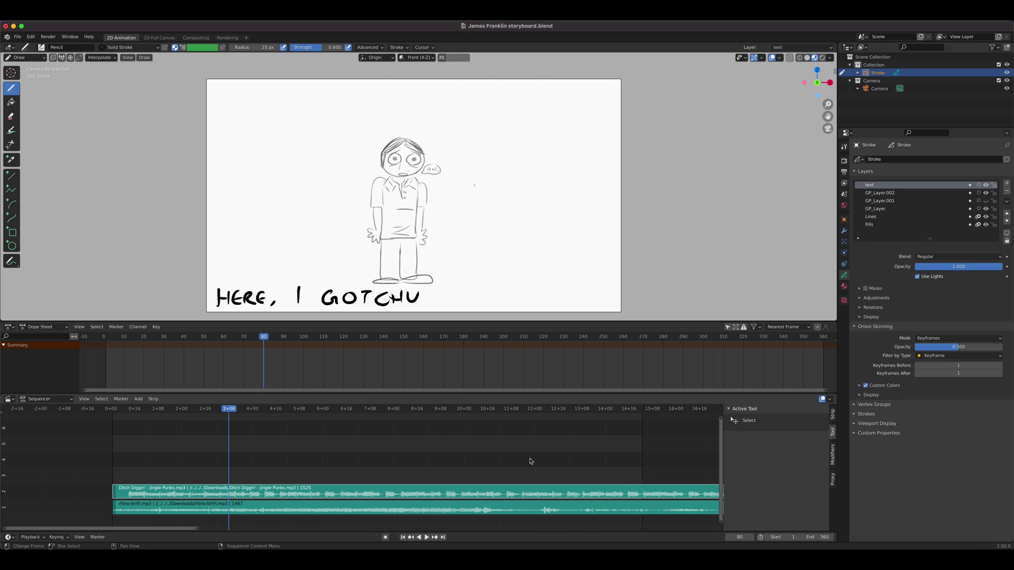
# Step: Split the Ditch Diggin' strip in channel 2 at frame 361 and delete the part after the cut
pyautogui.click(155, 400)
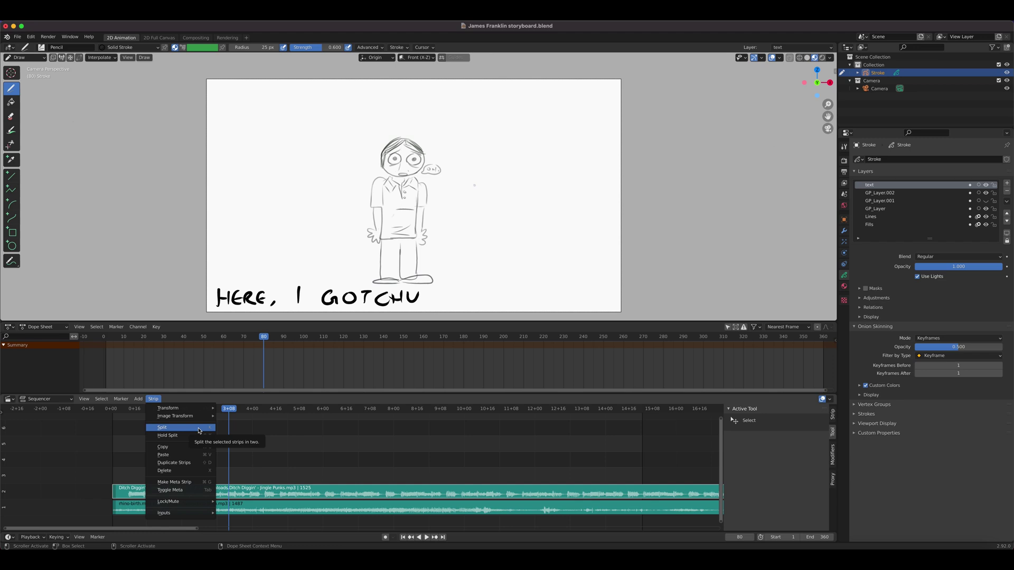
pyautogui.moveTo(232, 406)
pyautogui.mouseDown()
pyautogui.moveTo(660, 447)
pyautogui.moveTo(641, 450)
pyautogui.moveTo(642, 483)
pyautogui.mouseUp()
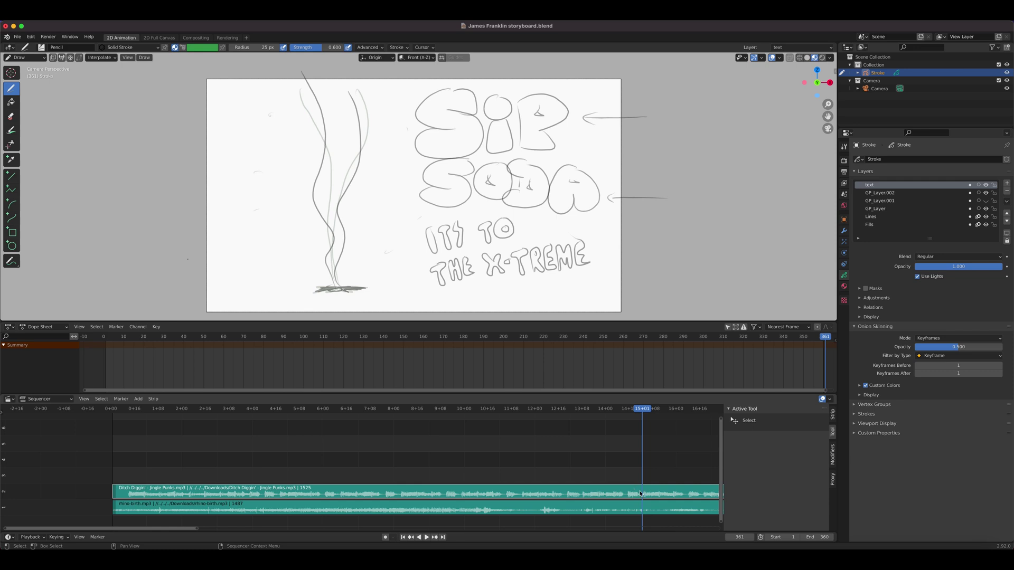
pyautogui.press('k')
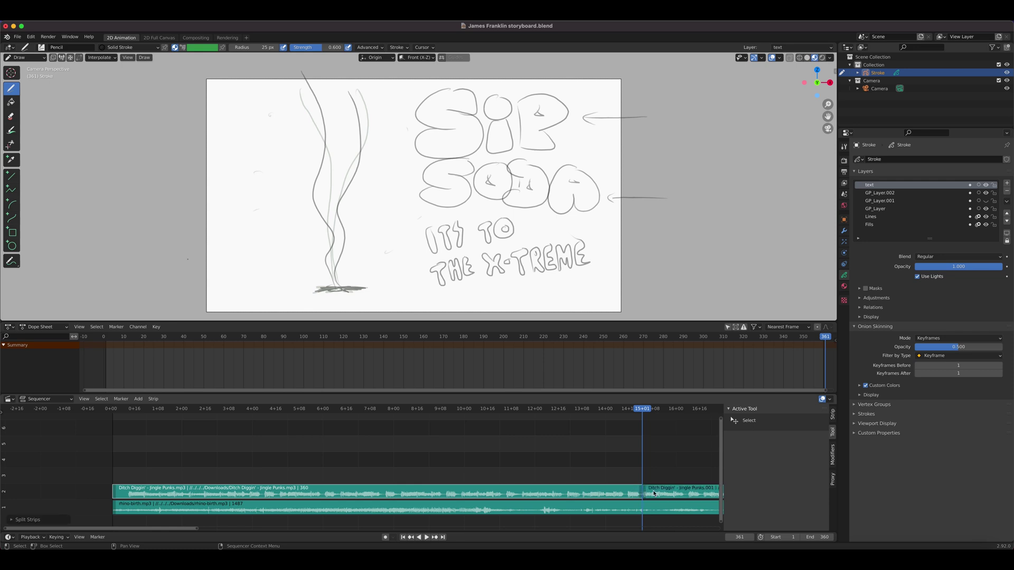
pyautogui.click(654, 493)
pyautogui.moveTo(653, 493); pyautogui.dragTo(674, 467)
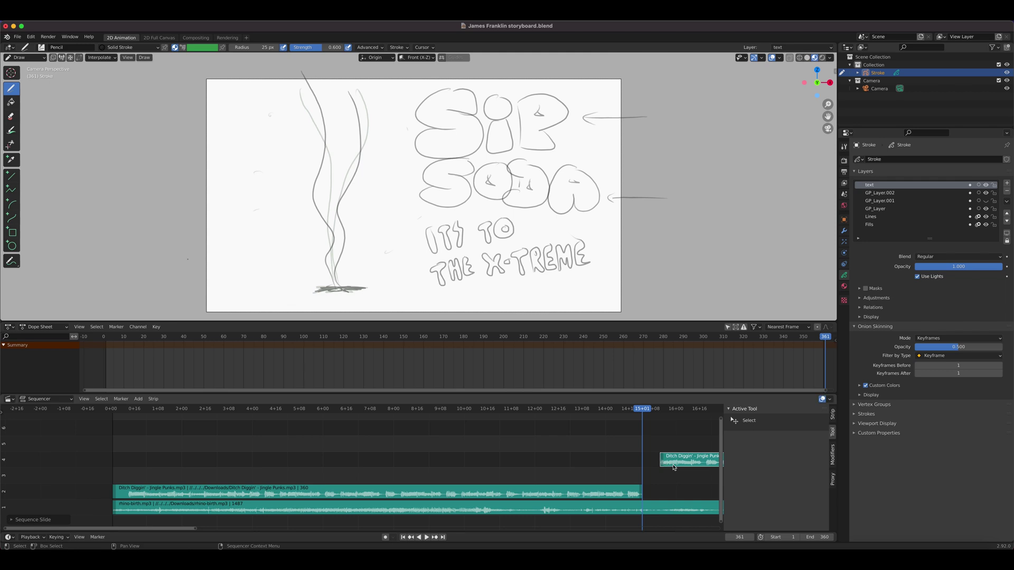
pyautogui.press('Delete')
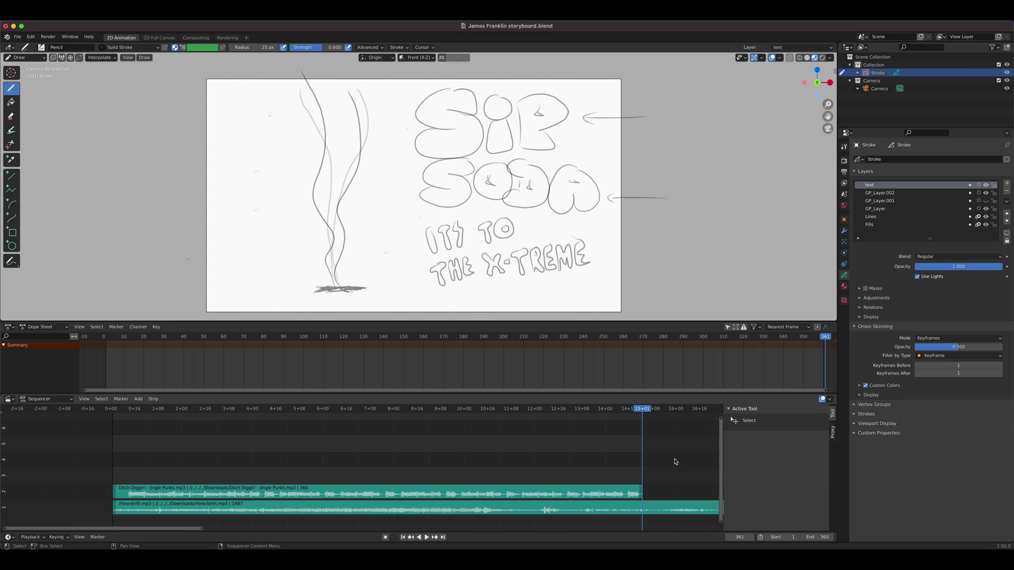
# Step: Split the rhino-birth strip in channel 1 at frame 361 and delete the part after the cut
pyautogui.click(655, 507)
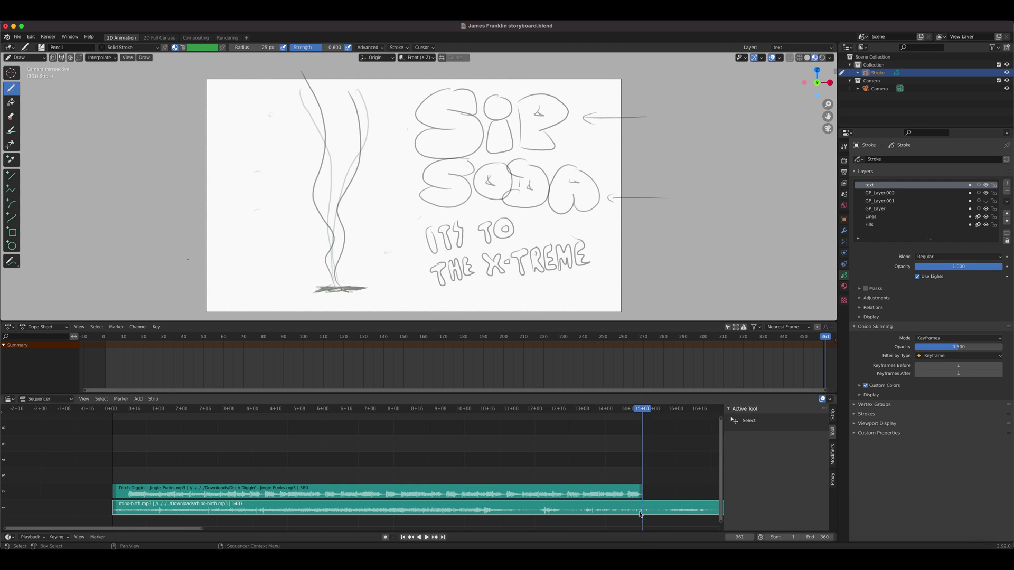
pyautogui.press('k')
pyautogui.click(666, 507)
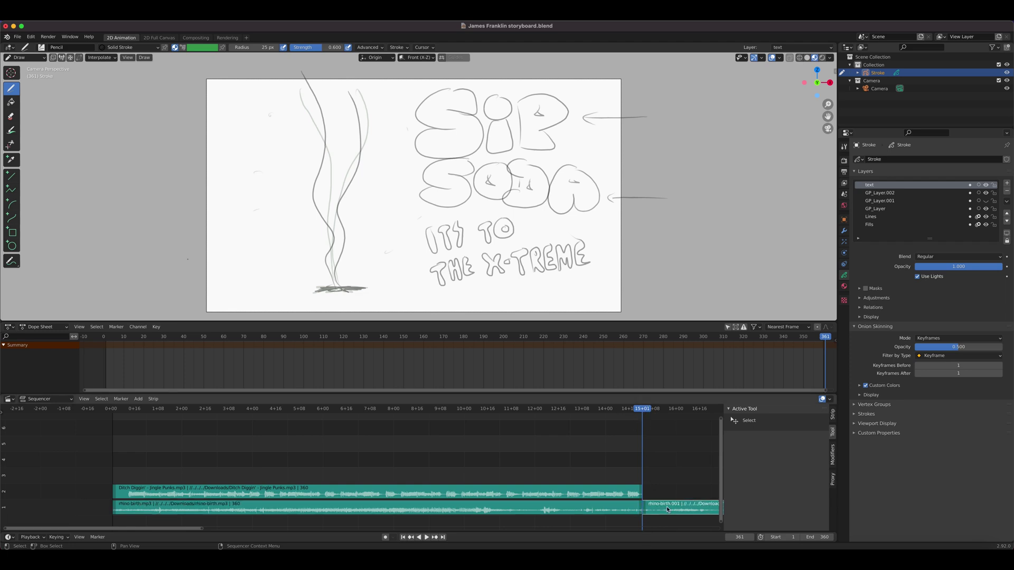
pyautogui.press('Delete')
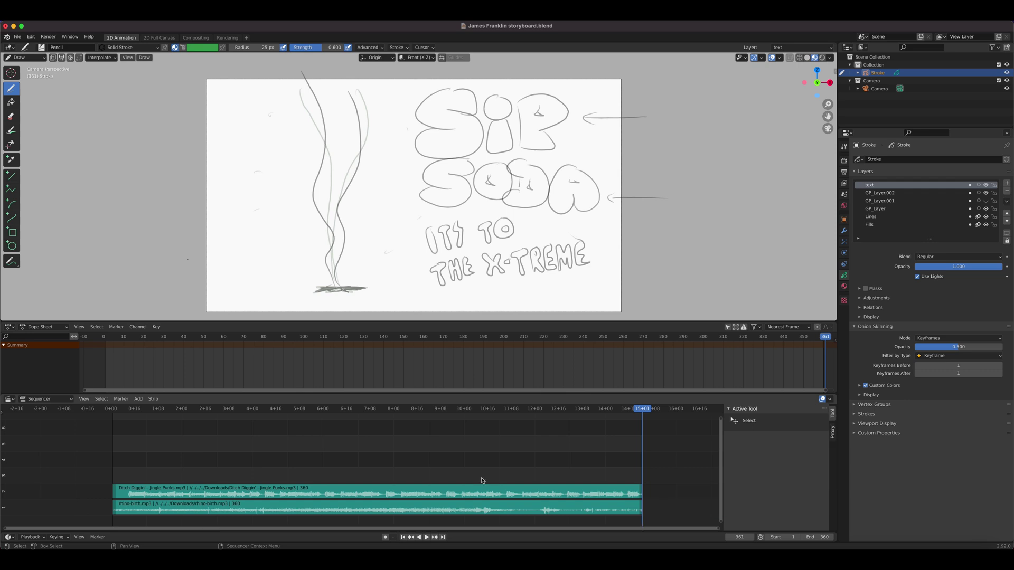
# Step: Split the Ditch Diggin' strip in channel 2 at frame 186, and move the playhead to frame 196
pyautogui.moveTo(416, 408); pyautogui.dragTo(385, 419)
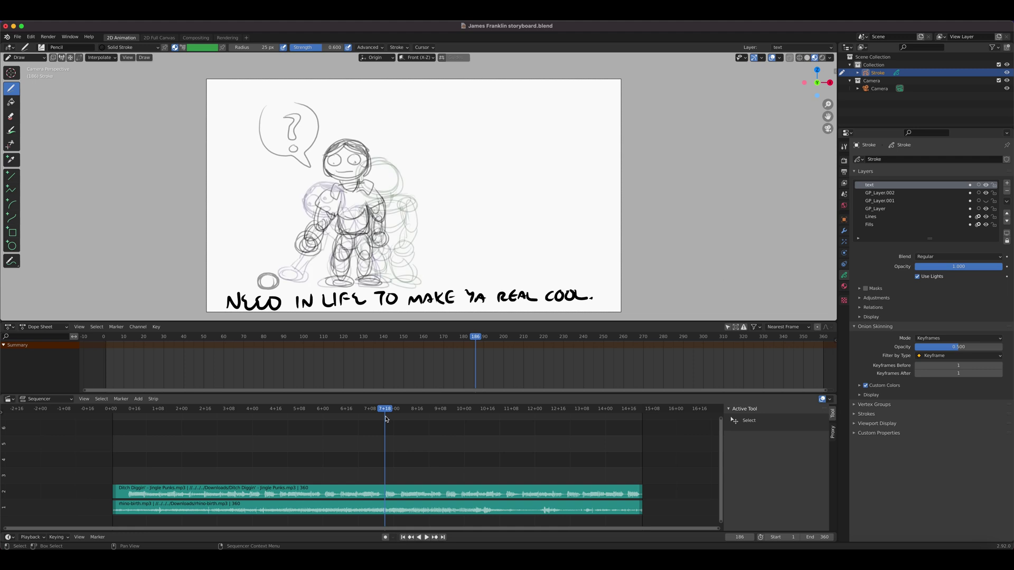
pyautogui.scroll(5, 387, 504)
pyautogui.scroll(-2, 387, 504)
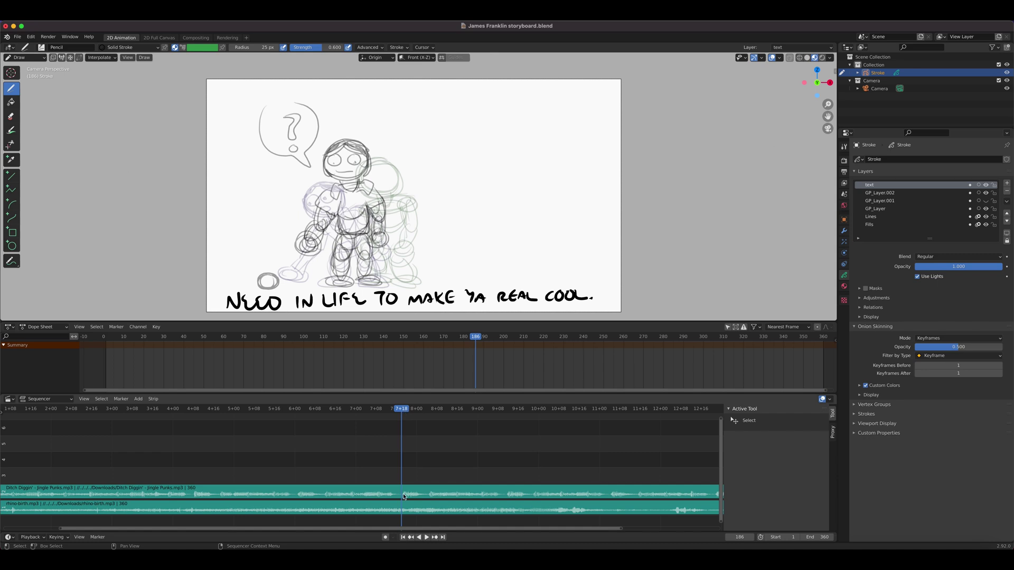
pyautogui.click(401, 495)
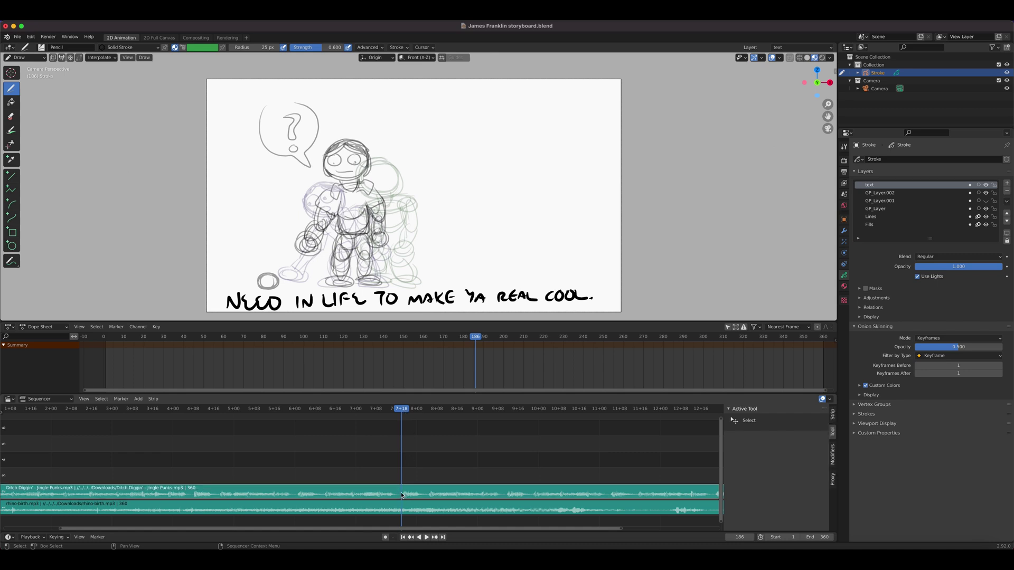
pyautogui.press('k')
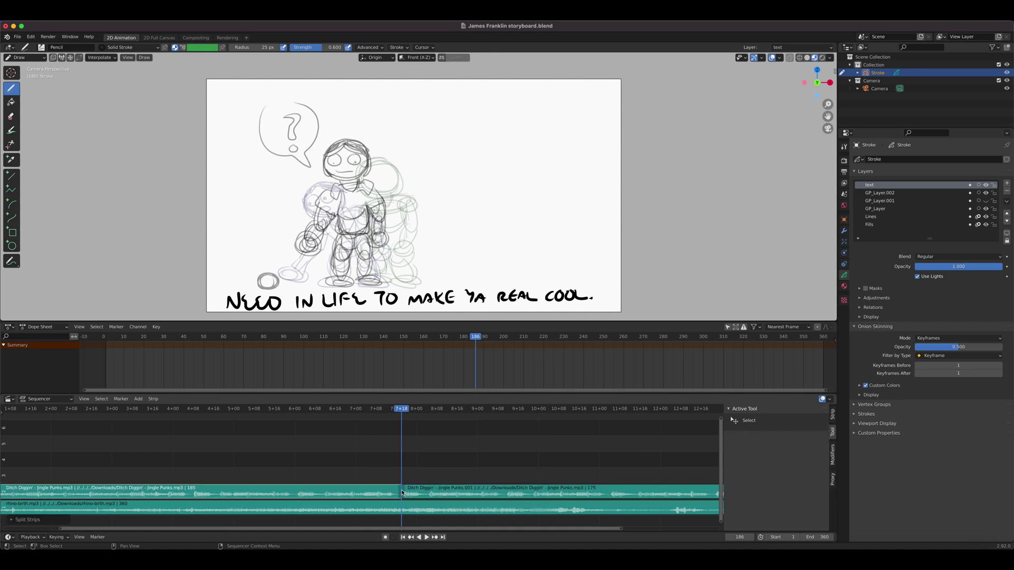
pyautogui.moveTo(401, 417); pyautogui.dragTo(427, 420)
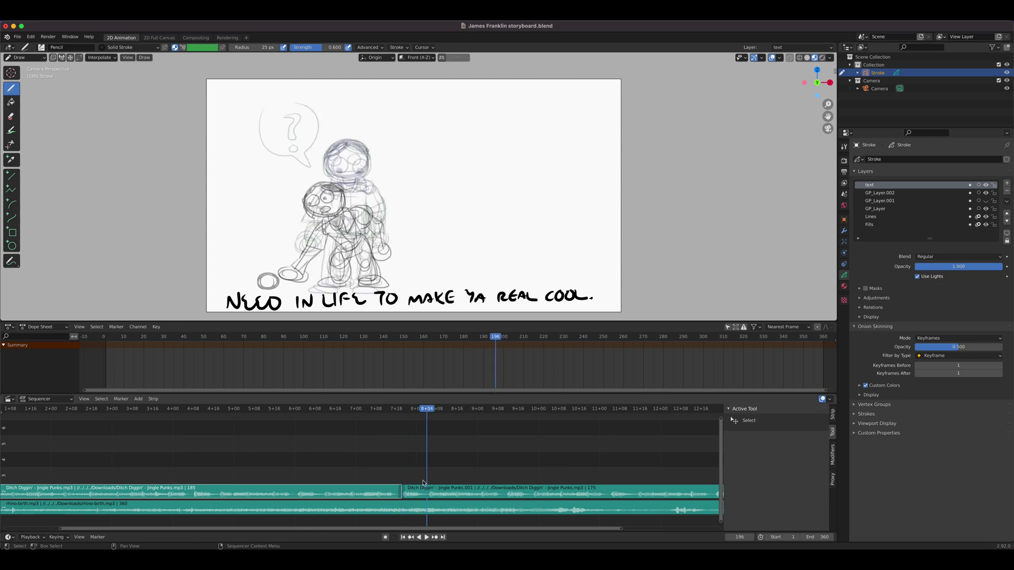
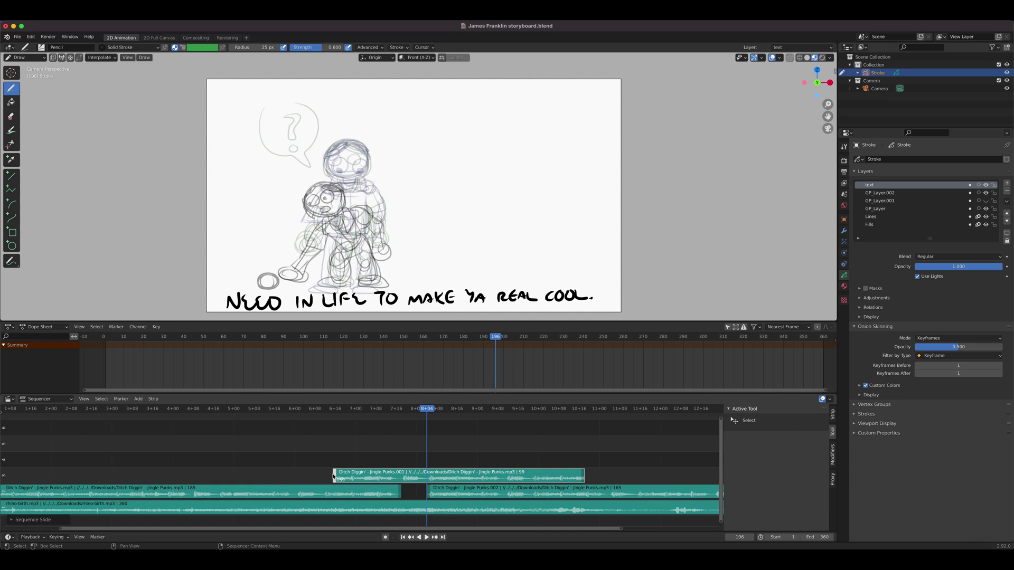
# Step: Trim both ends of the Ditch Diggin' piece in channel 3 so it spans about the gap in channel 2
pyautogui.moveTo(335, 476); pyautogui.dragTo(400, 473)
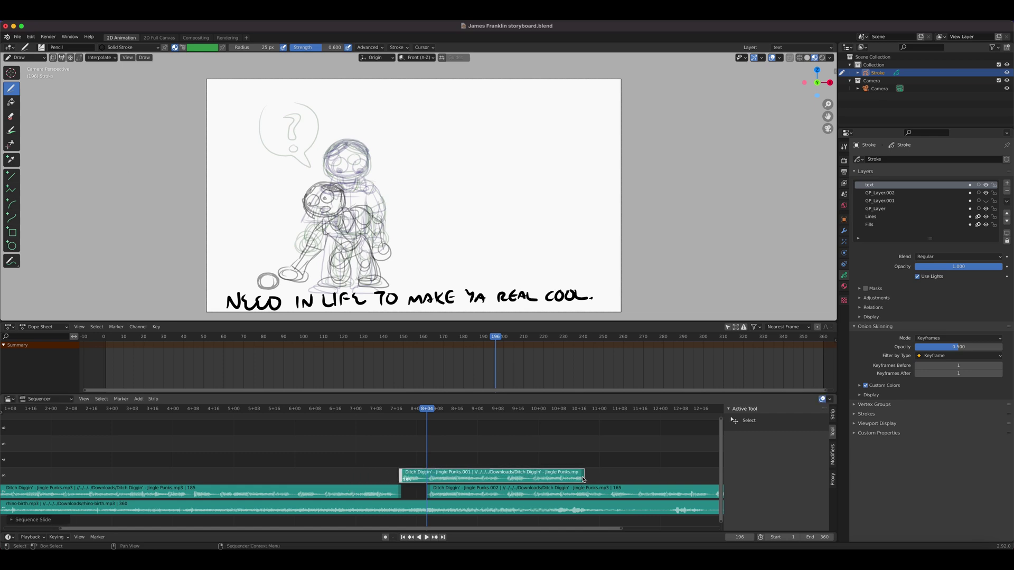
pyautogui.moveTo(584, 479); pyautogui.dragTo(431, 482)
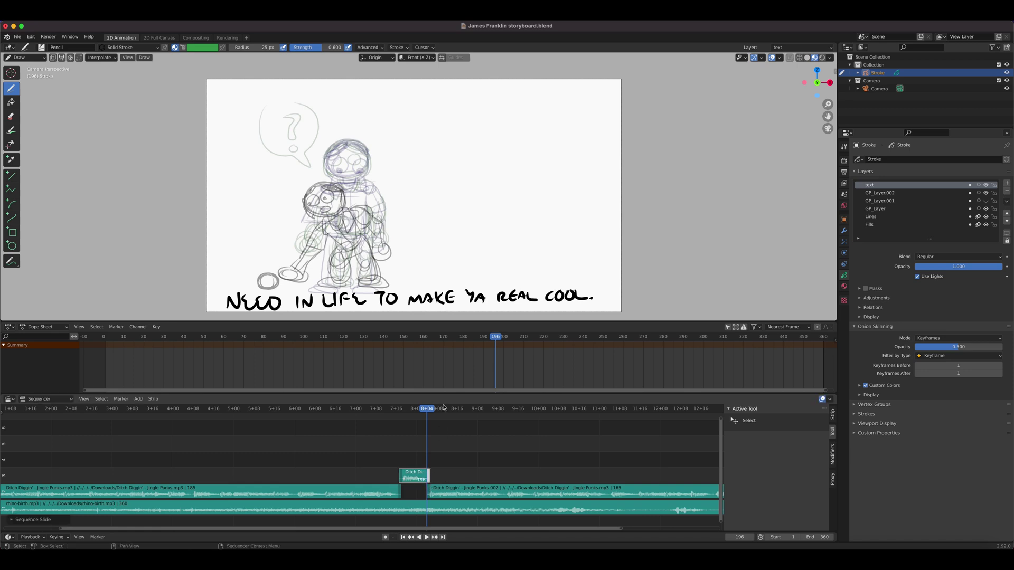
pyautogui.click(246, 38)
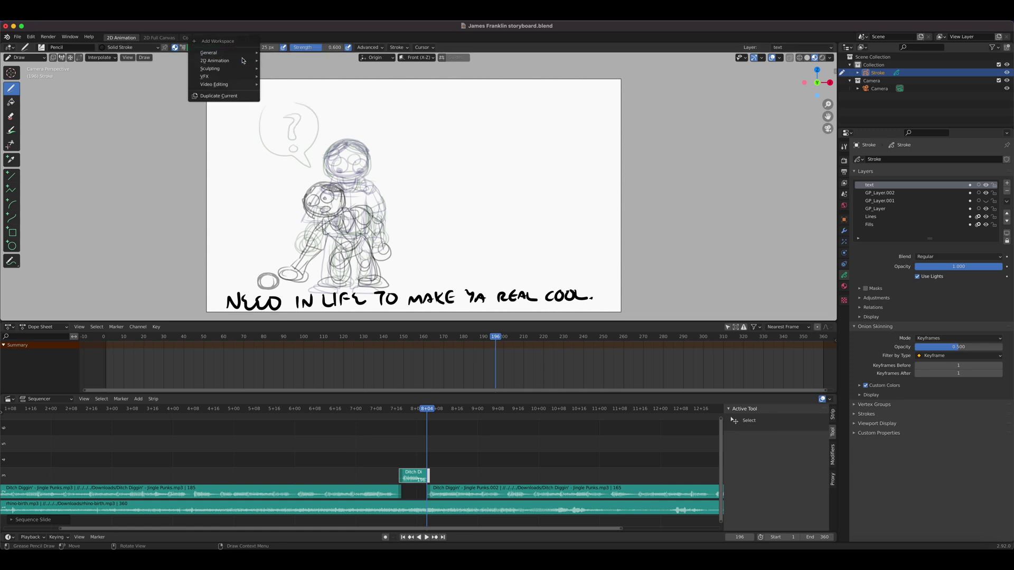
pyautogui.moveTo(236, 87)
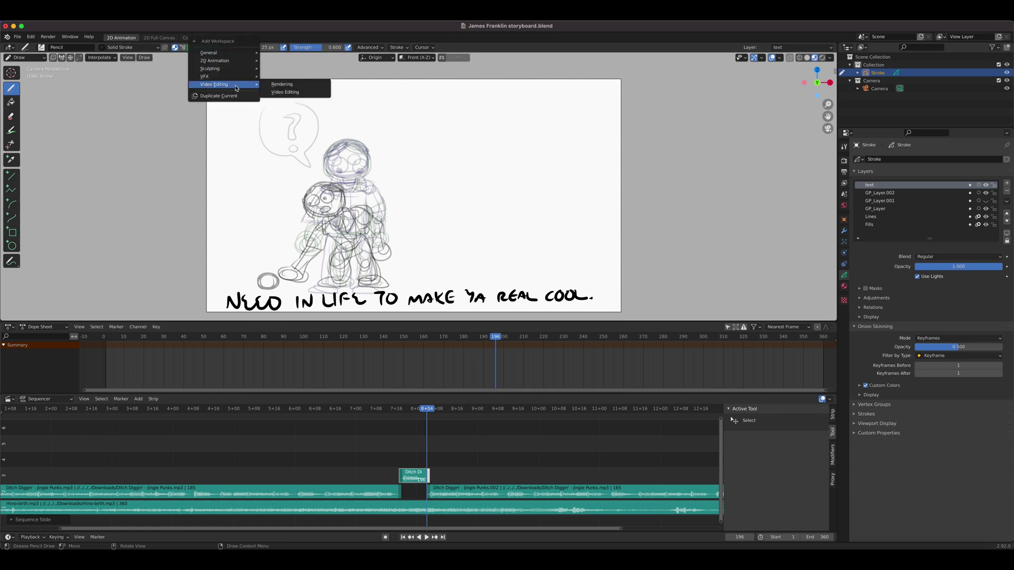
pyautogui.click(285, 84)
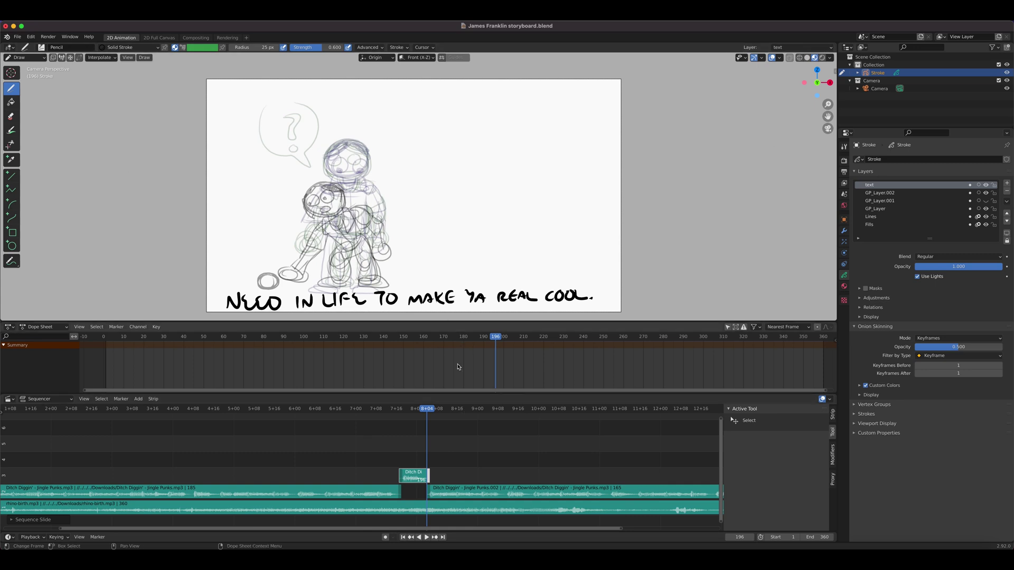
# Step: Move the playhead to frame 201, and slide the short Ditch Diggin' piece earlier in channel 3, above the first Ditch Diggin' strip
pyautogui.moveTo(424, 393)
pyautogui.mouseDown()
pyautogui.moveTo(385, 419)
pyautogui.moveTo(439, 419)
pyautogui.mouseUp()
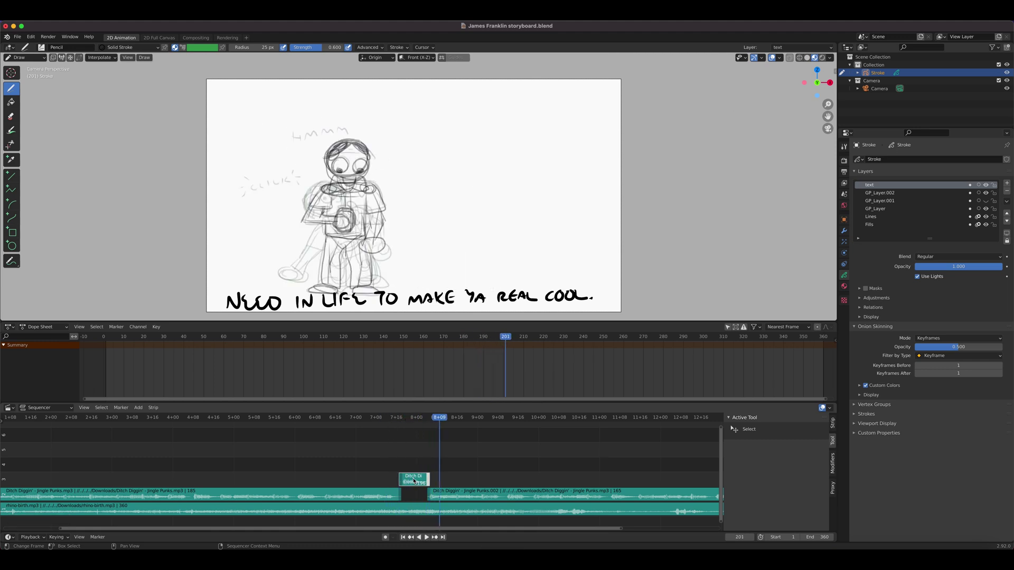
pyautogui.moveTo(417, 483); pyautogui.dragTo(323, 486)
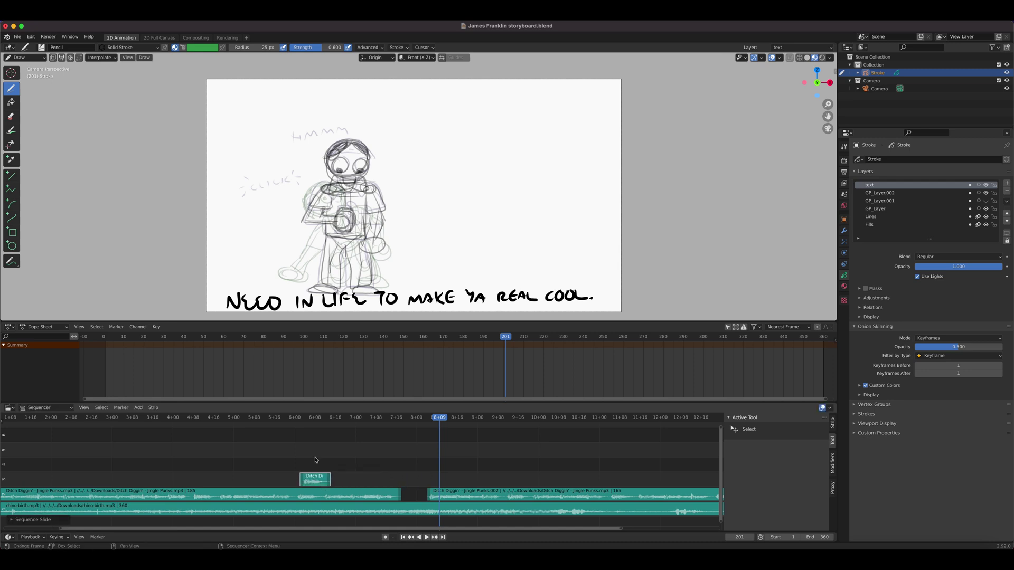
# Step: Duplicate the short Ditch Diggin' piece in channel 3 four times, placing each copy about 20 frames after the previous one
pyautogui.click(312, 420)
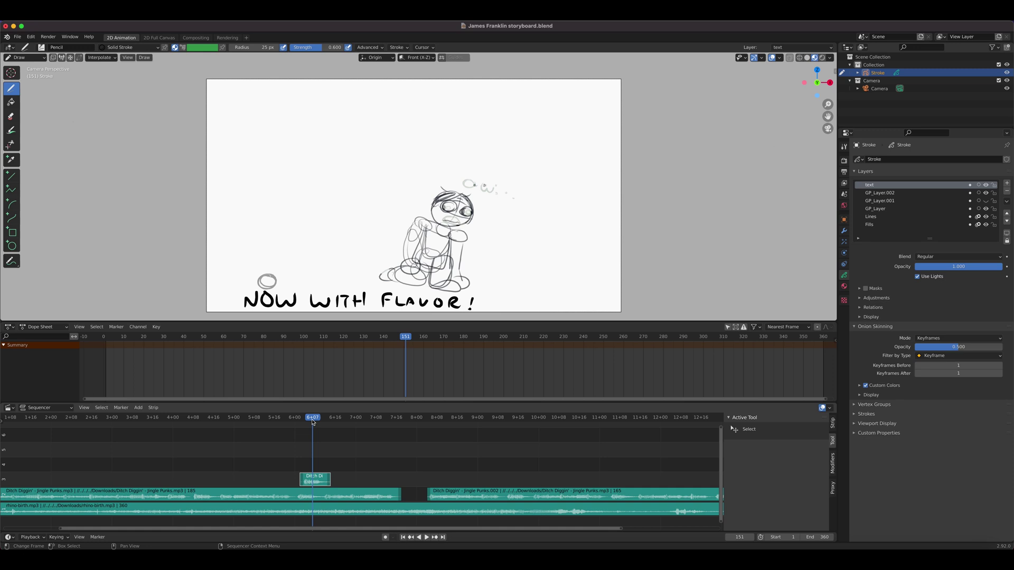
pyautogui.hotkey('shift', 'd')
pyautogui.click(375, 478)
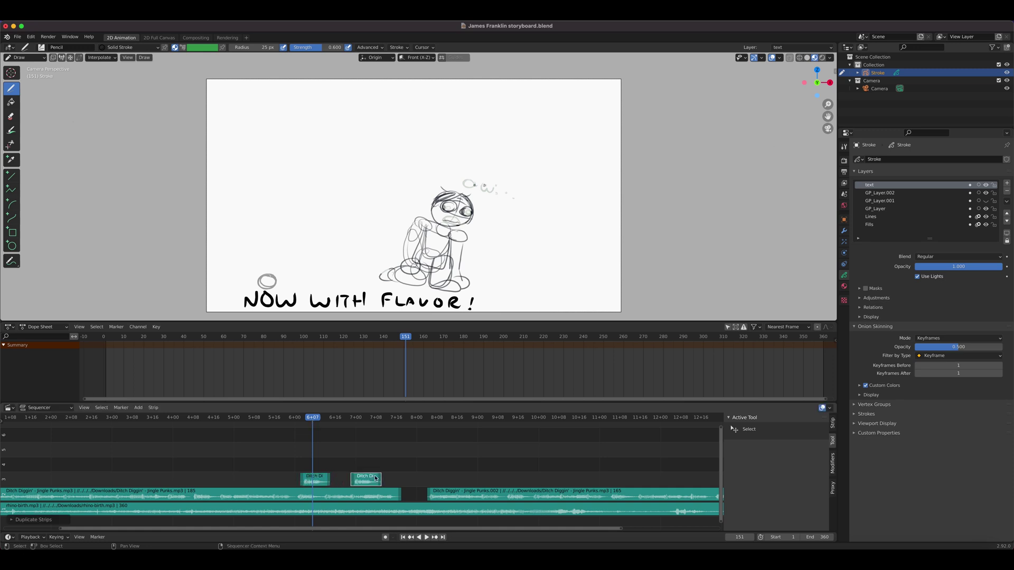
pyautogui.hotkey('shift', 'd')
pyautogui.click(422, 478)
pyautogui.hotkey('shift', 'd')
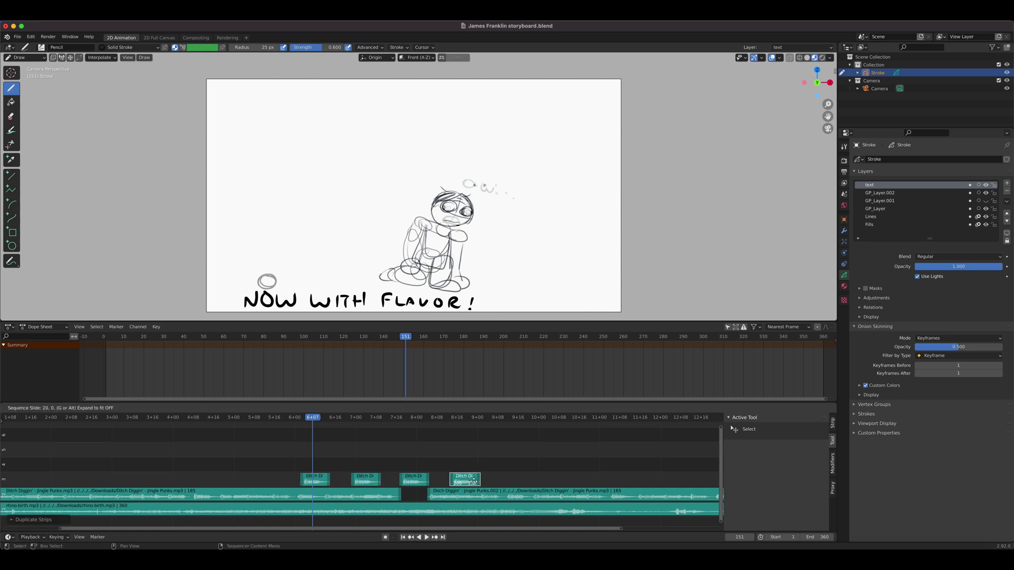
pyautogui.click(474, 481)
pyautogui.hotkey('shift', 'd')
pyautogui.click(512, 480)
# Step: Select the rhino-birth strip and play the animation from frame 142 to hear the repeated Ditch Diggin' pieces
pyautogui.click(290, 418)
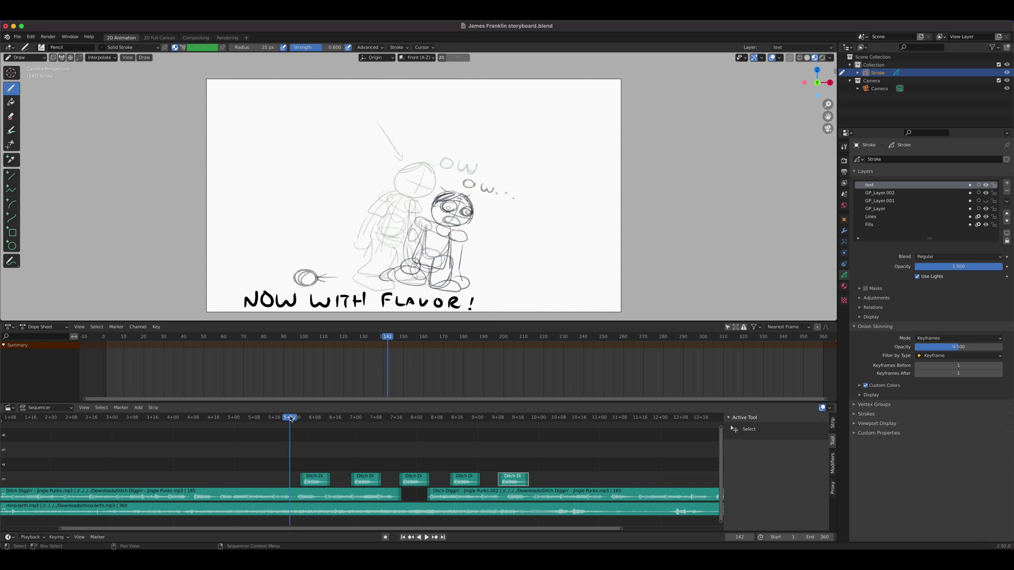
pyautogui.click(325, 508)
pyautogui.press('space')
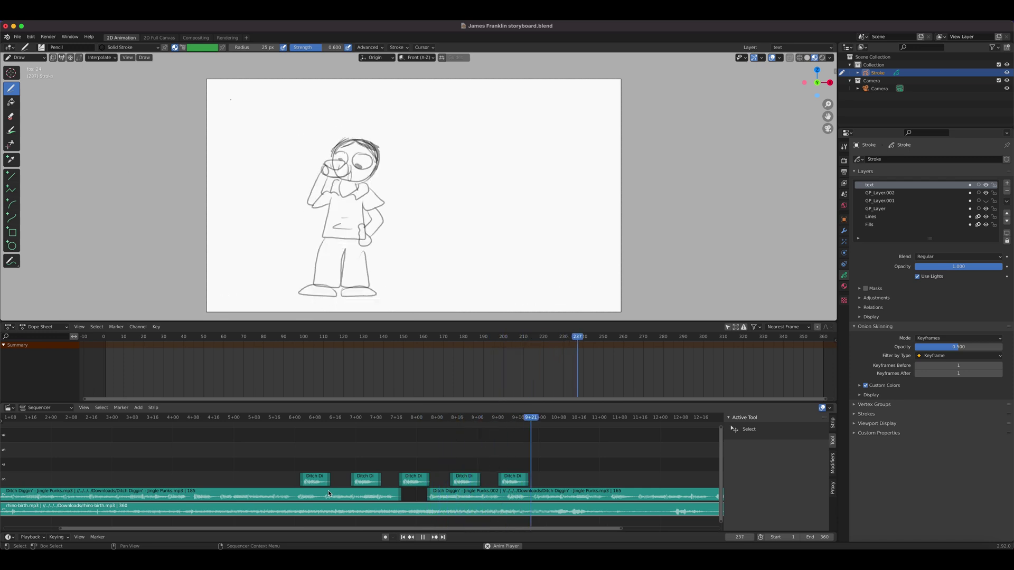
pyautogui.press('space')
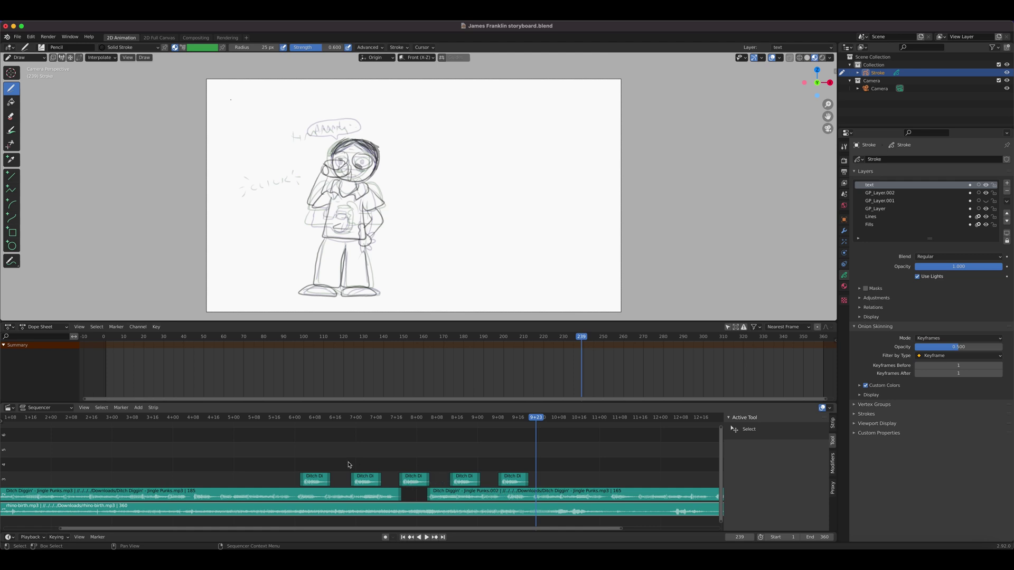
# Step: Lock the selected rhino-birth strip in channel 1
pyautogui.click(152, 408)
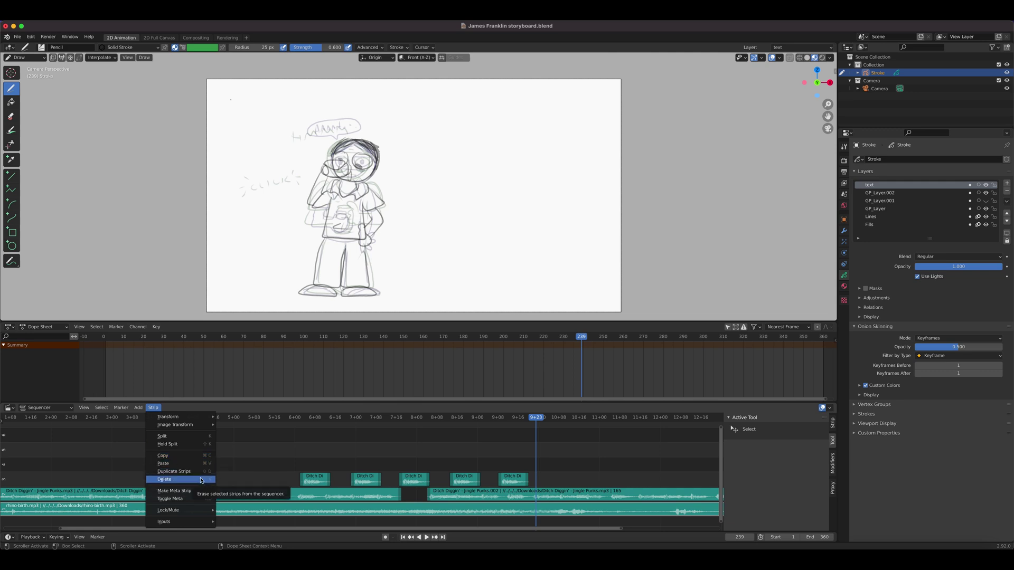
pyautogui.moveTo(193, 510)
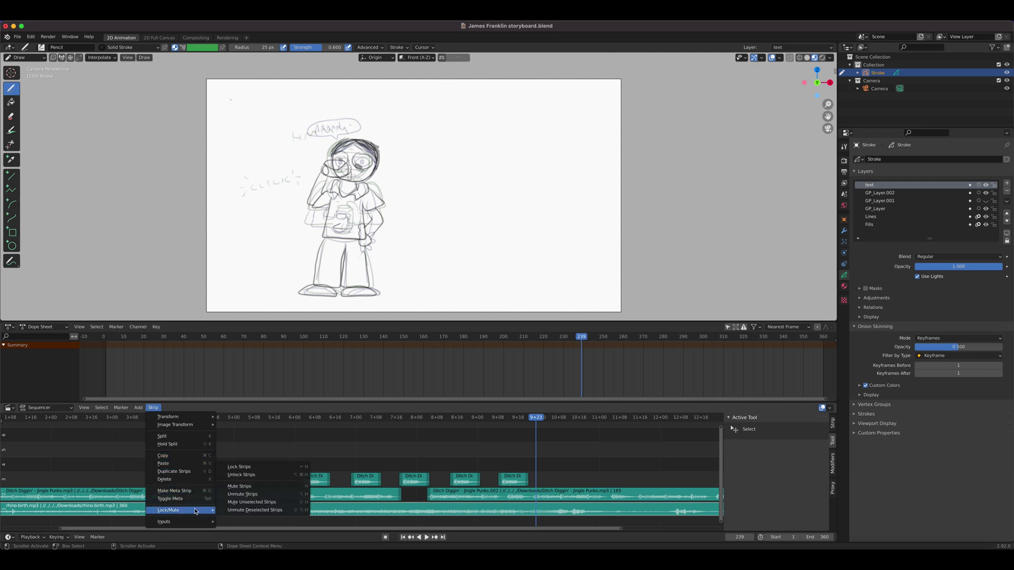
pyautogui.click(283, 467)
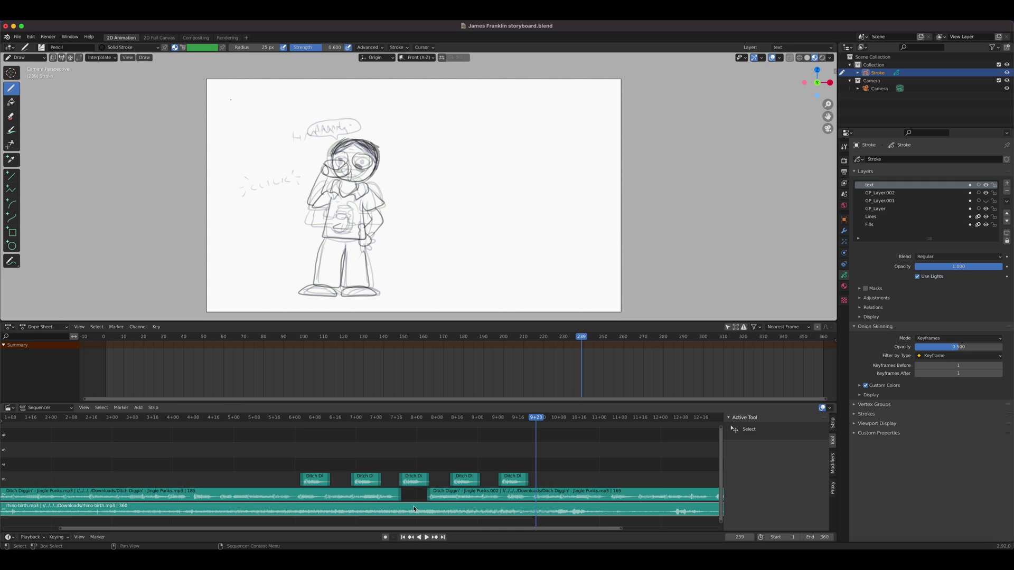
pyautogui.click(153, 407)
pyautogui.moveTo(174, 511)
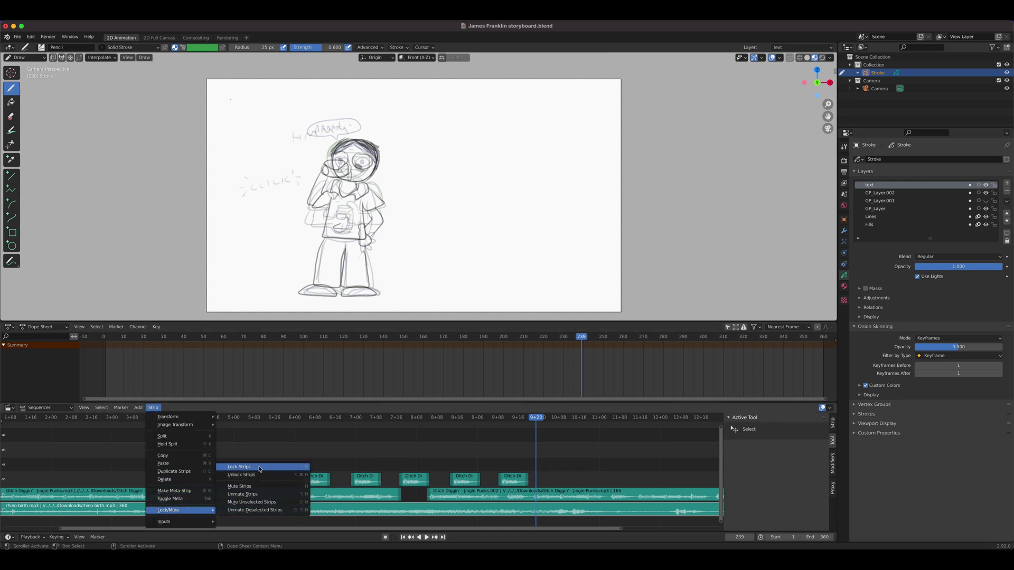
pyautogui.click(303, 486)
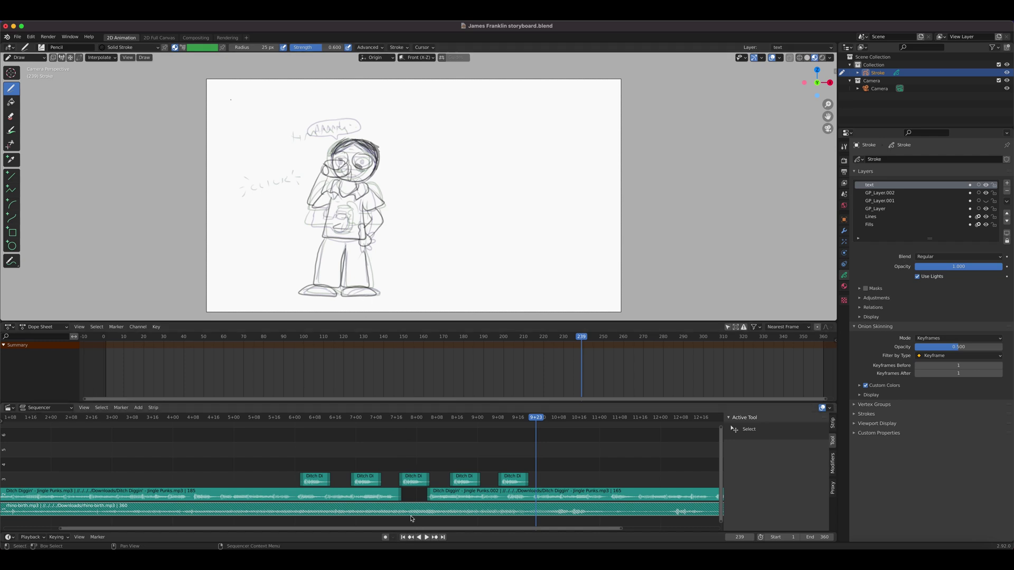
pyautogui.click(153, 409)
# Step: Play the early part of the animation, and return the playhead to frame 1
pyautogui.press('space')
pyautogui.moveTo(182, 383); pyautogui.dragTo(248, 367)
pyautogui.press('space')
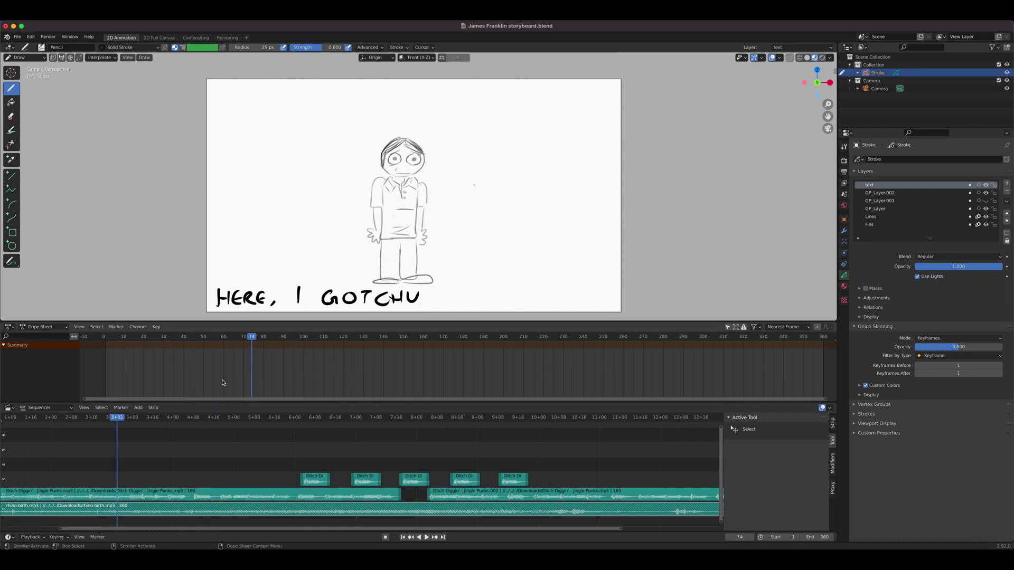
pyautogui.press('space')
pyautogui.moveTo(256, 341); pyautogui.dragTo(105, 344)
pyautogui.press('space')
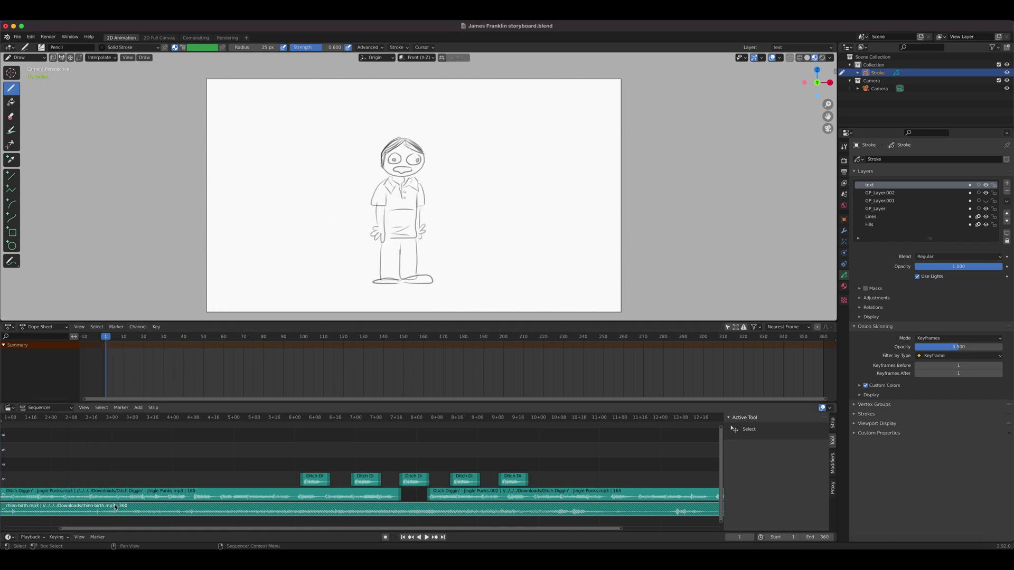
# Step: Trim the end of the first Ditch Diggin' strip in channel 2 to a length of 183 frames
pyautogui.hscroll(-10, 247, 473)
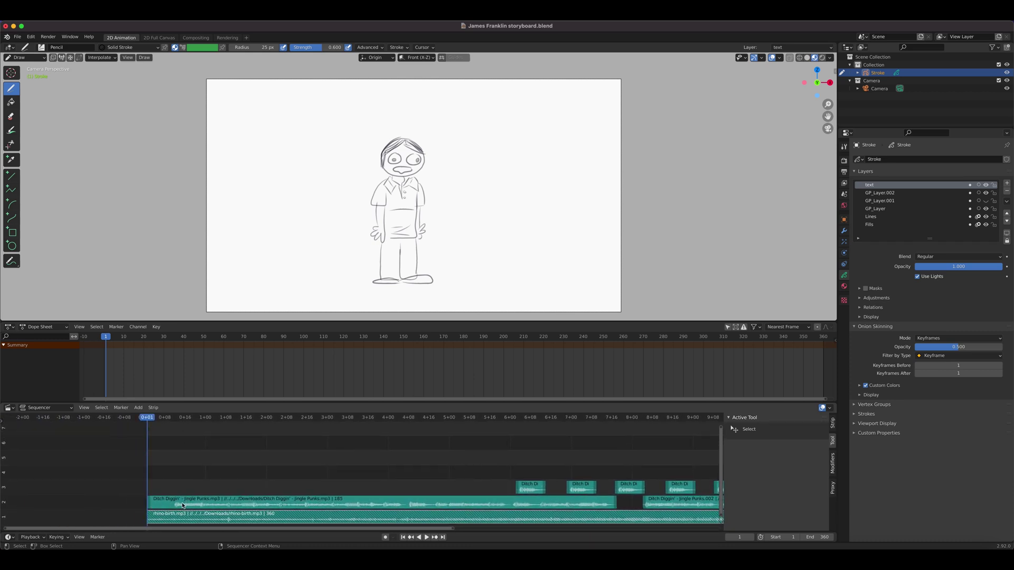
pyautogui.moveTo(208, 507); pyautogui.dragTo(207, 504)
pyautogui.hscroll(8, 247, 437)
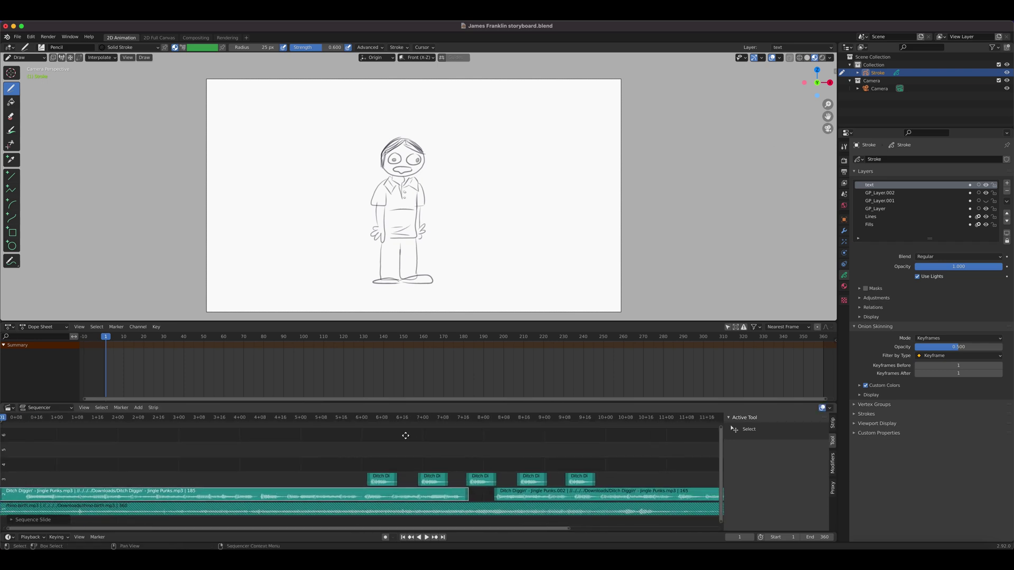
pyautogui.hscroll(3, 247, 437)
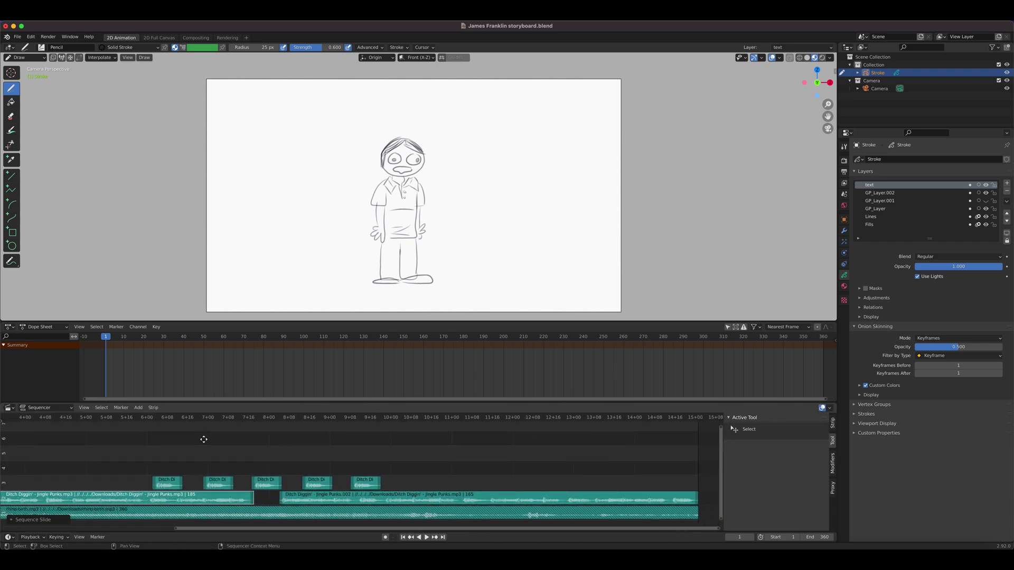
pyautogui.click(250, 501)
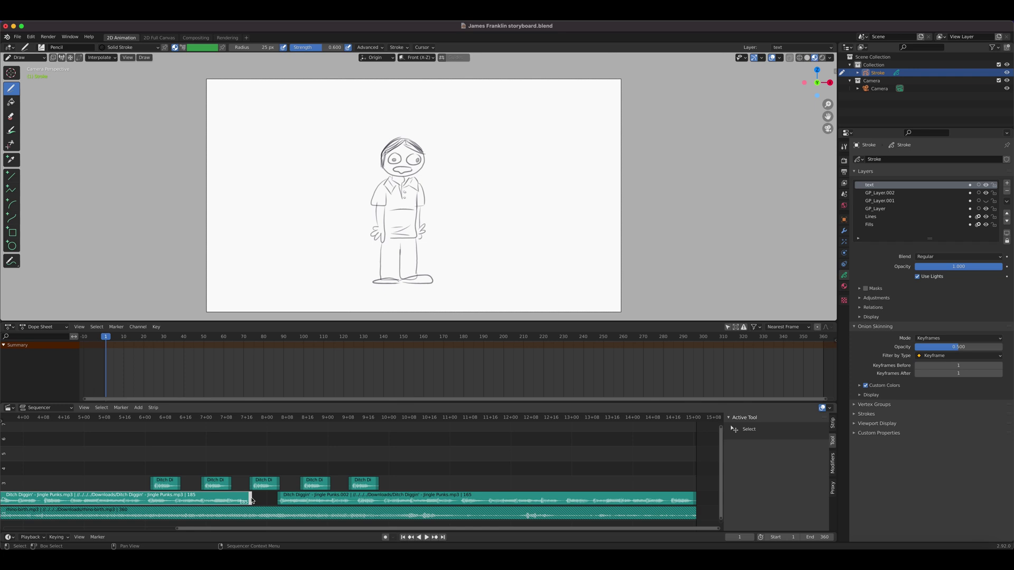
pyautogui.moveTo(252, 501); pyautogui.dragTo(229, 506)
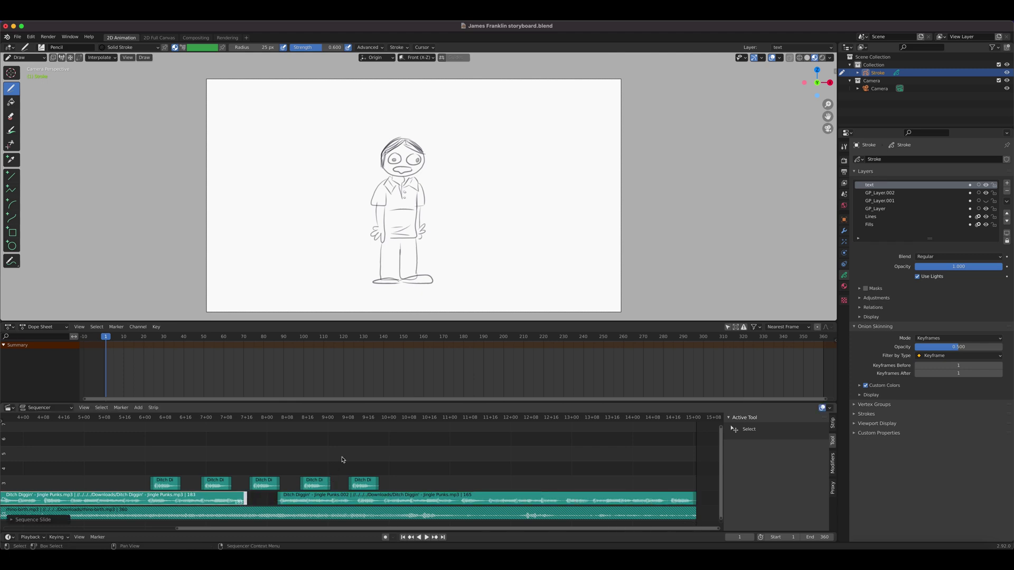
# Step: Play the end of the animation from frame 343 to hear how the sound finishes
pyautogui.moveTo(360, 460); pyautogui.dragTo(494, 444, button='middle')
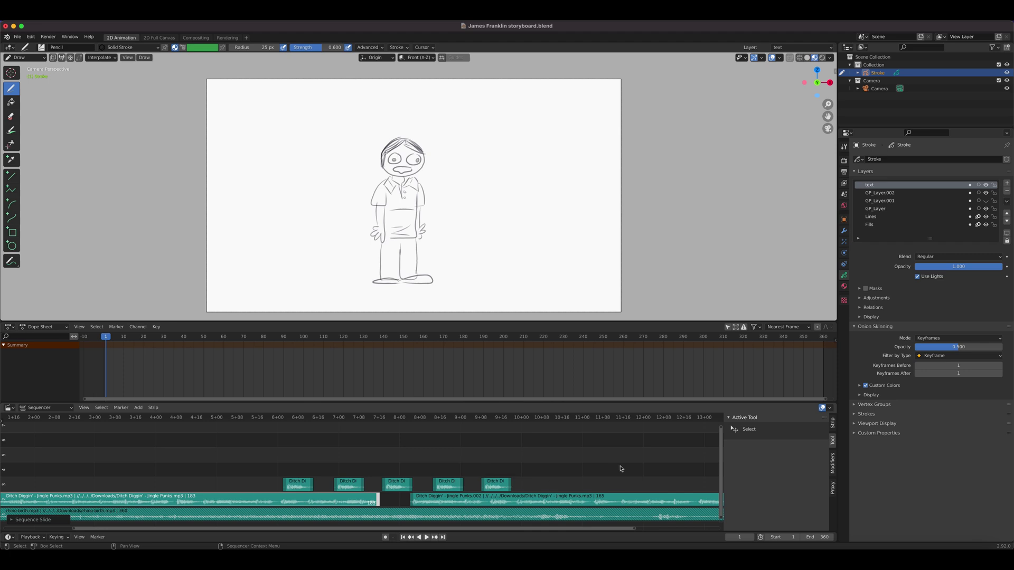
pyautogui.hscroll(5, 620, 467)
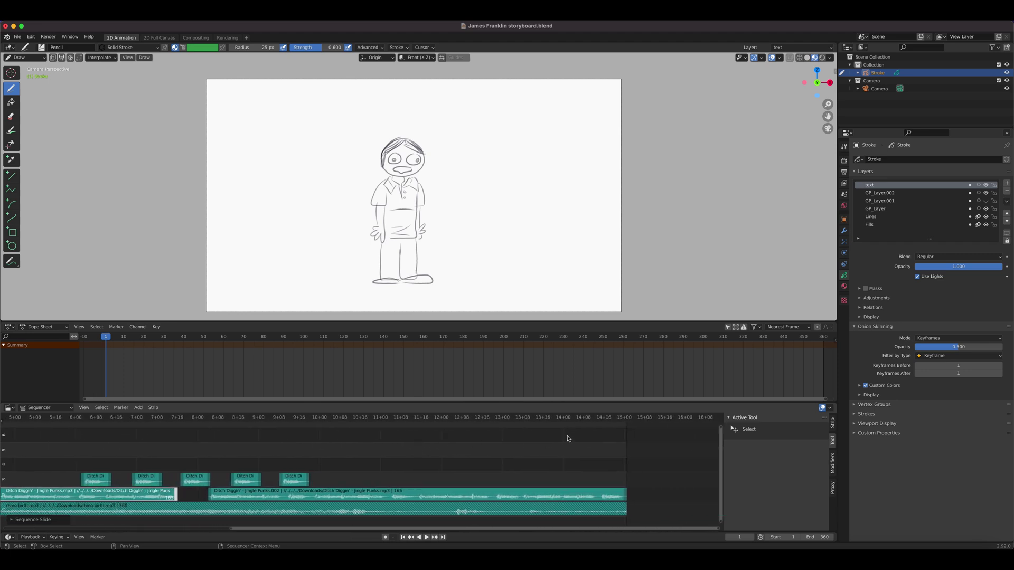
pyautogui.click(581, 418)
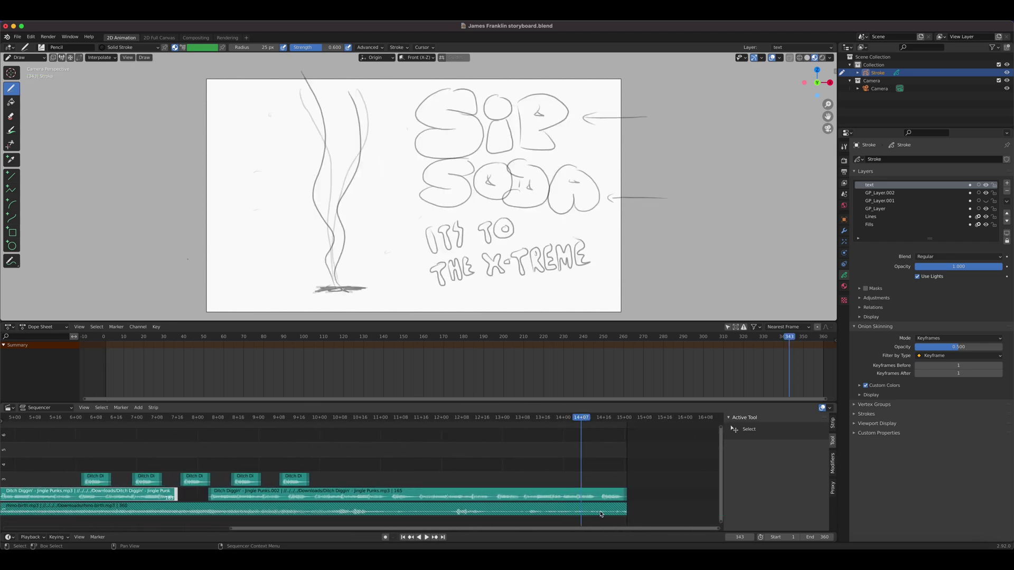
pyautogui.press('space')
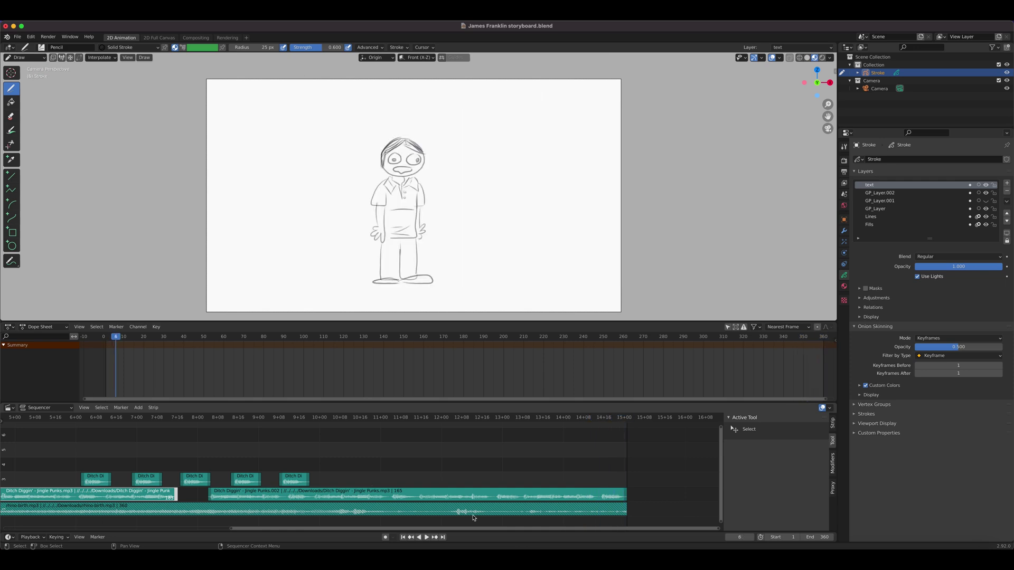
# Step: Set the volume of the rhino-birth strip to 0 in its strip properties
pyautogui.click(571, 511)
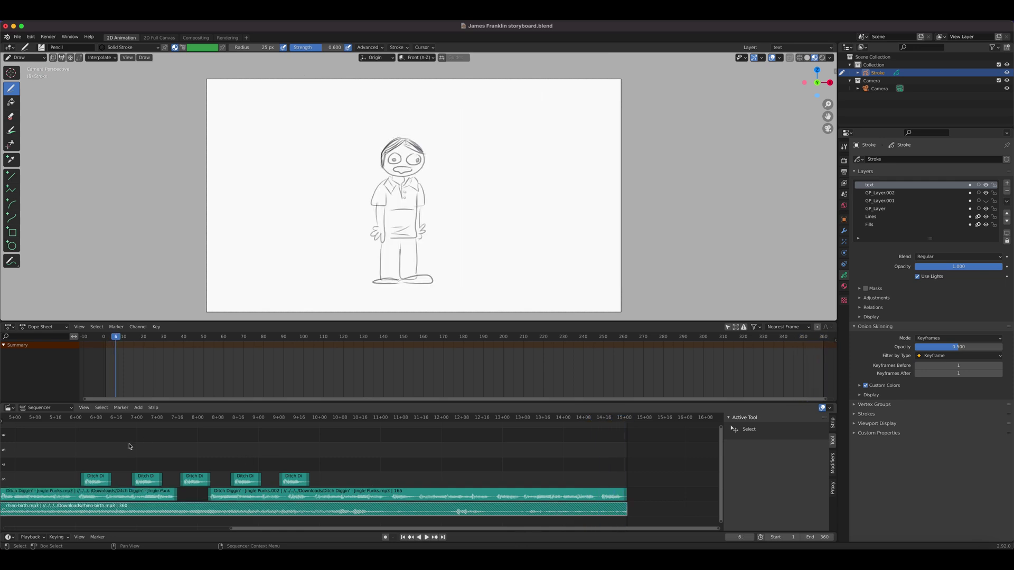
pyautogui.click(832, 423)
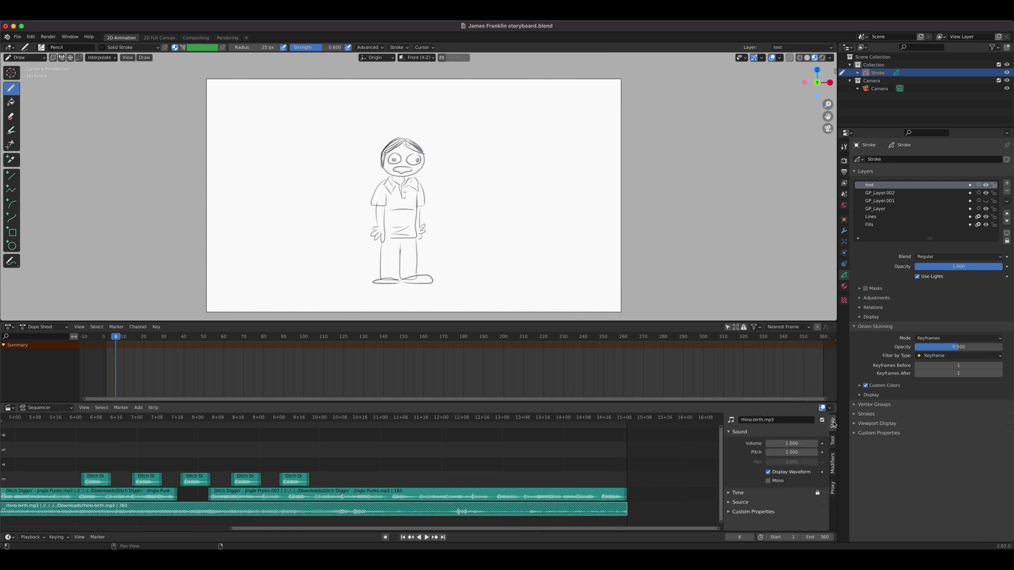
pyautogui.moveTo(790, 444); pyautogui.dragTo(859, 444)
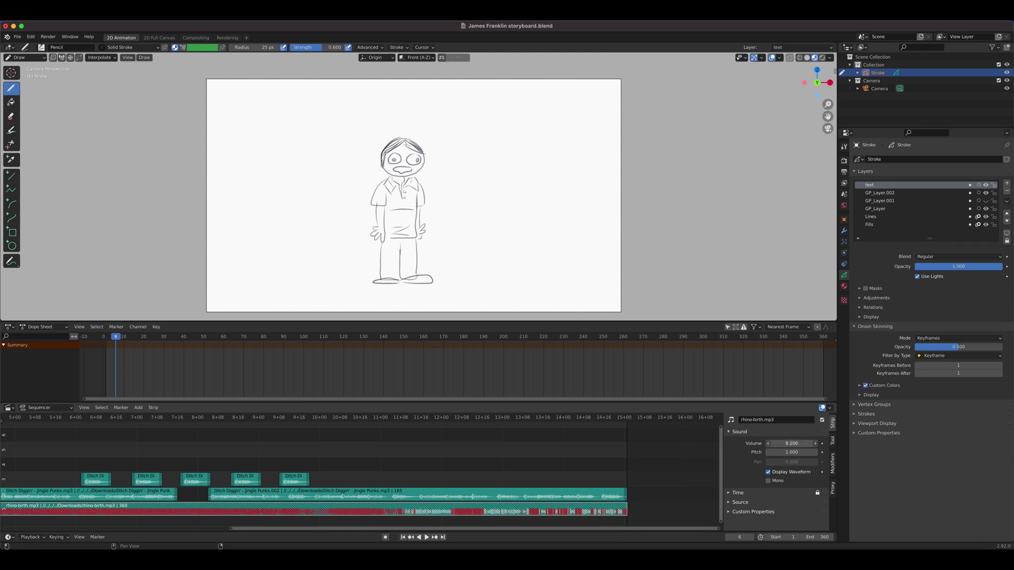
pyautogui.click(791, 444)
pyautogui.write('0.6')
pyautogui.press('Return')
pyautogui.moveTo(792, 443); pyautogui.dragTo(739, 444)
# Step: Play the last part of the animation to check the sound with the rhino-birth strip silenced
pyautogui.click(476, 421)
pyautogui.press('space')
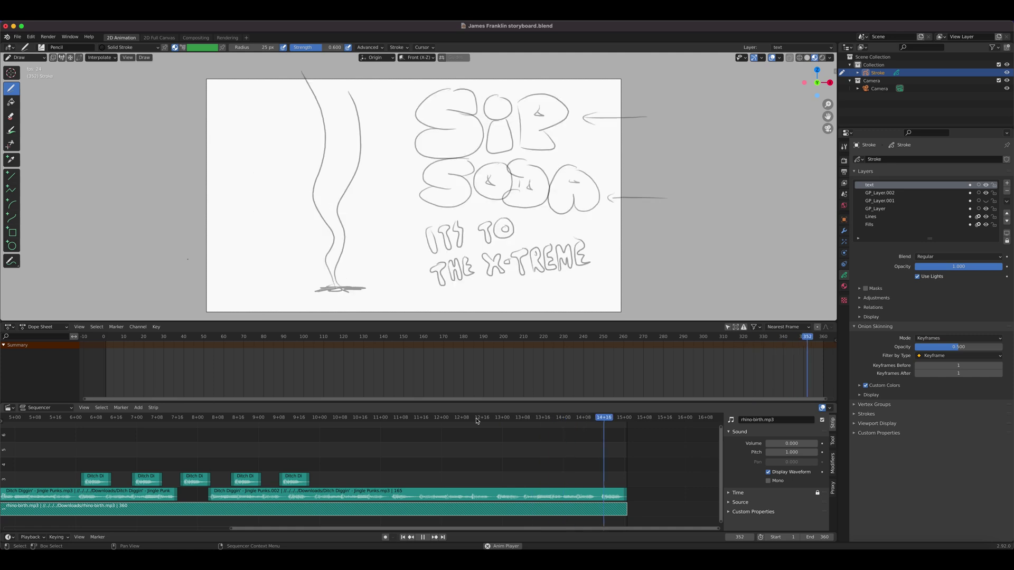
pyautogui.press('space')
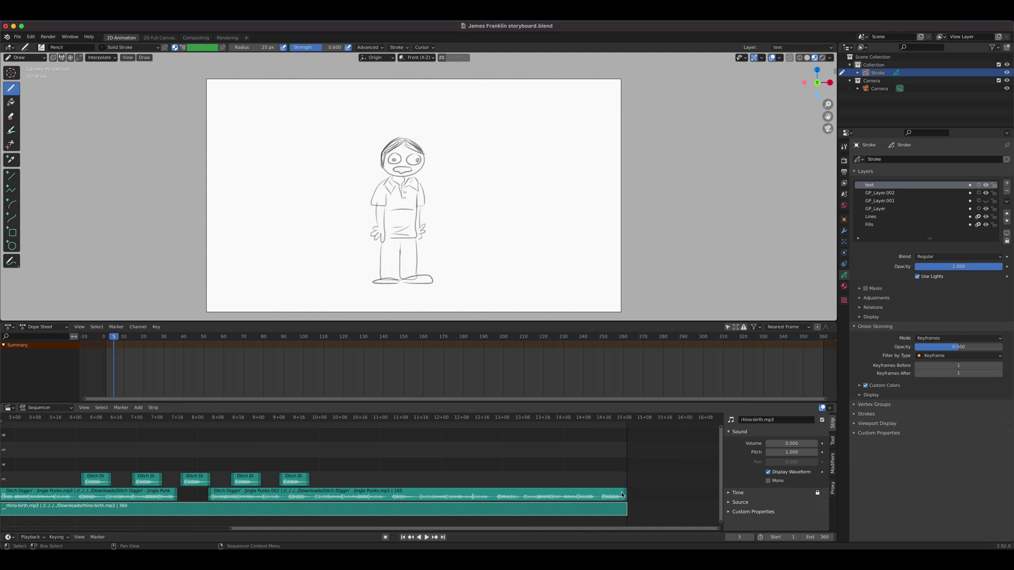
# Step: Insert a volume keyframe of 1.000 at frame 336 on the second Ditch Diggin' strip in channel 2
pyautogui.click(594, 496)
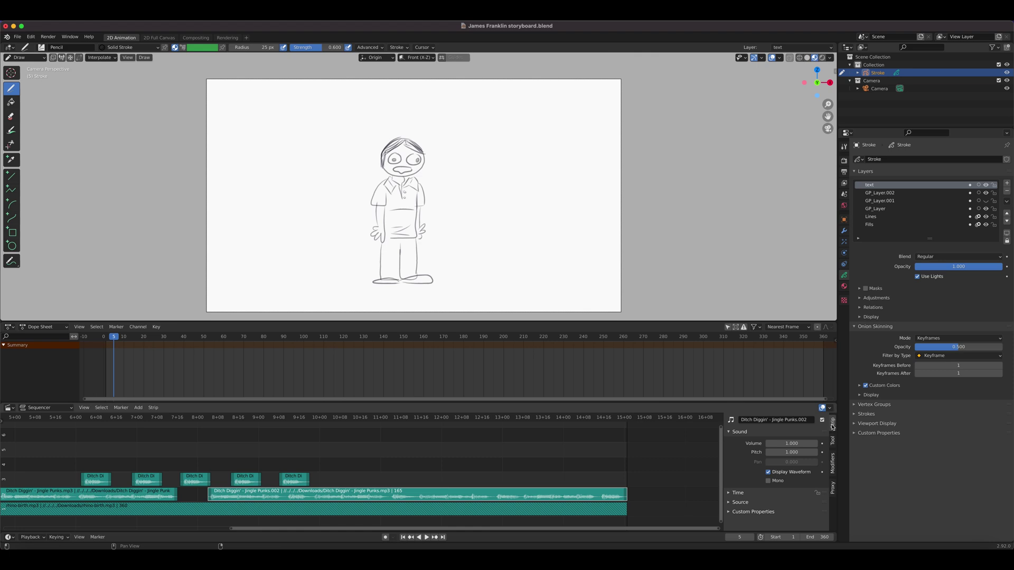
pyautogui.moveTo(602, 420); pyautogui.dragTo(564, 420)
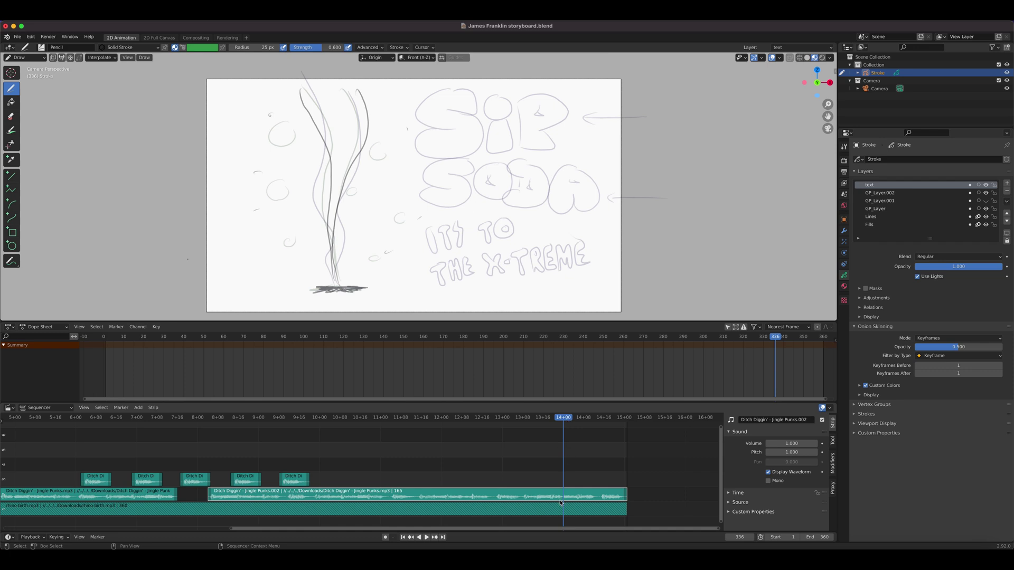
pyautogui.rightClick(786, 444)
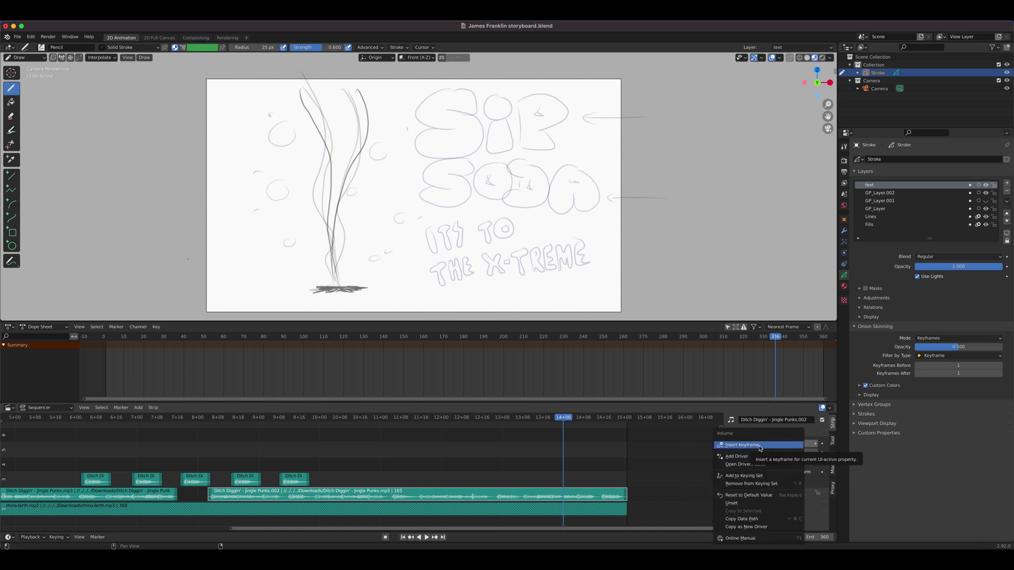
pyautogui.click(760, 447)
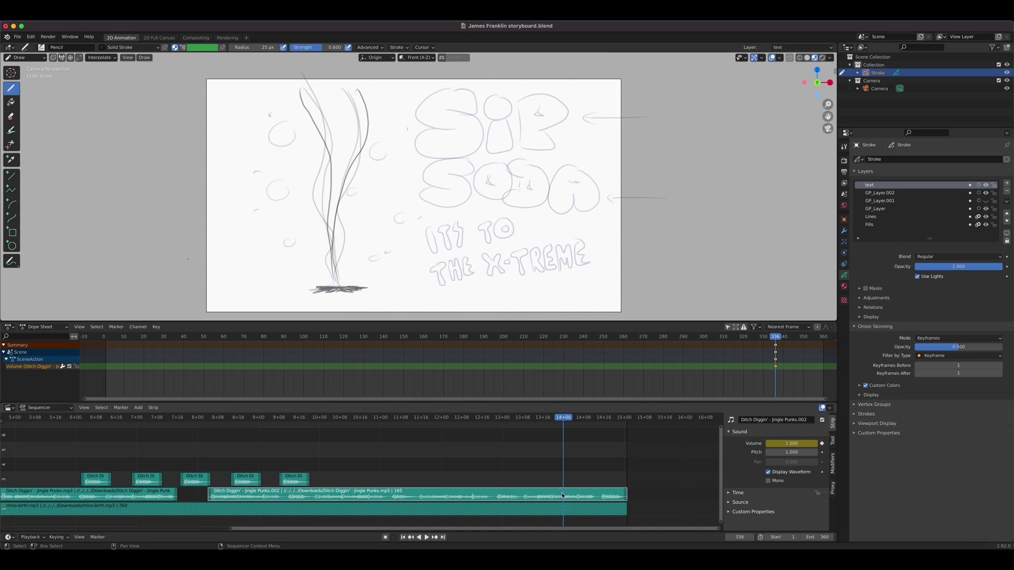
# Step: Set the second Ditch Diggin' strip's volume to 0 at frame 361 and insert a keyframe there
pyautogui.press('space')
pyautogui.moveTo(581, 421); pyautogui.dragTo(627, 424)
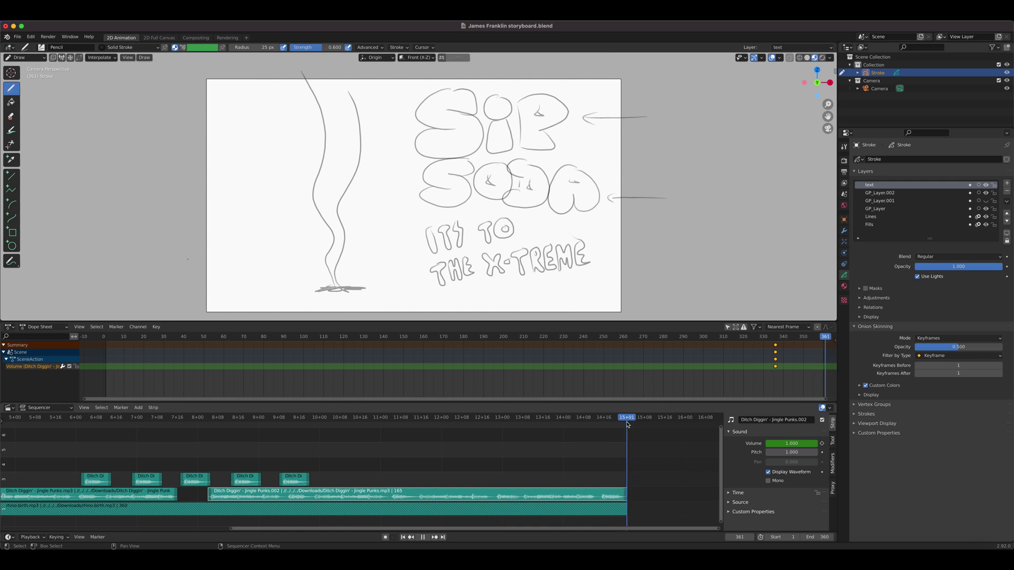
pyautogui.click(801, 444)
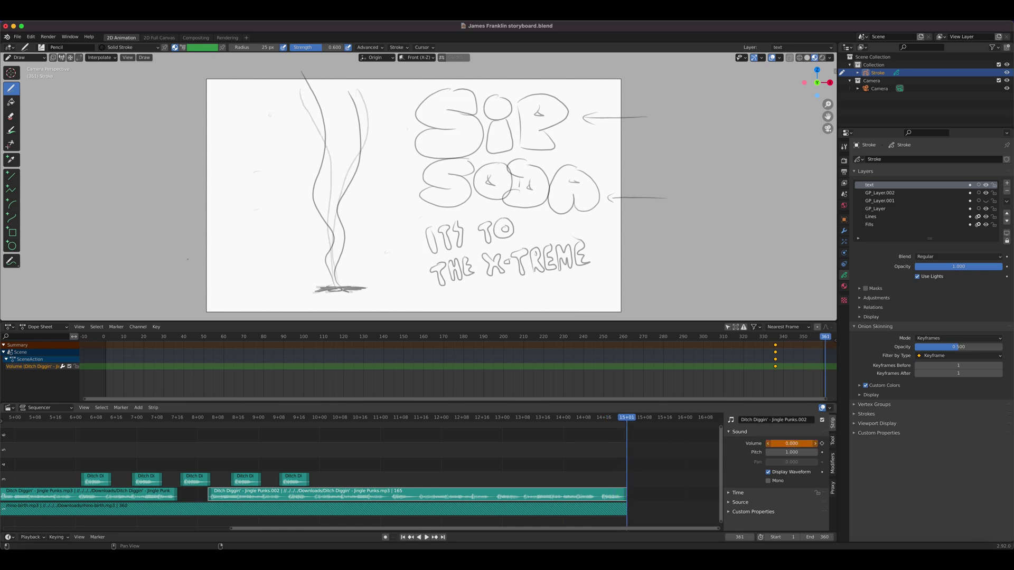
pyautogui.write('0')
pyautogui.press('Return')
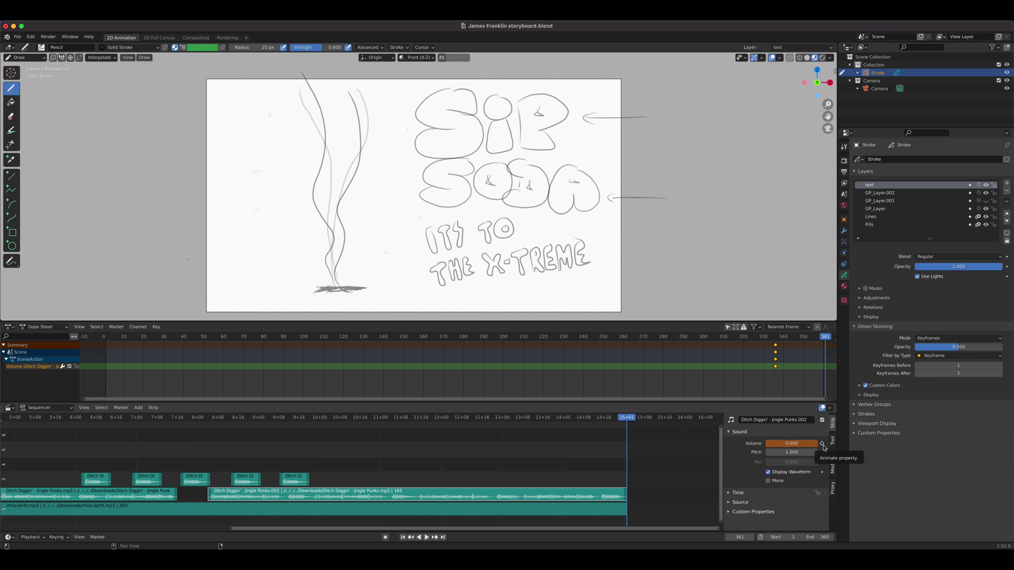
pyautogui.rightClick(783, 444)
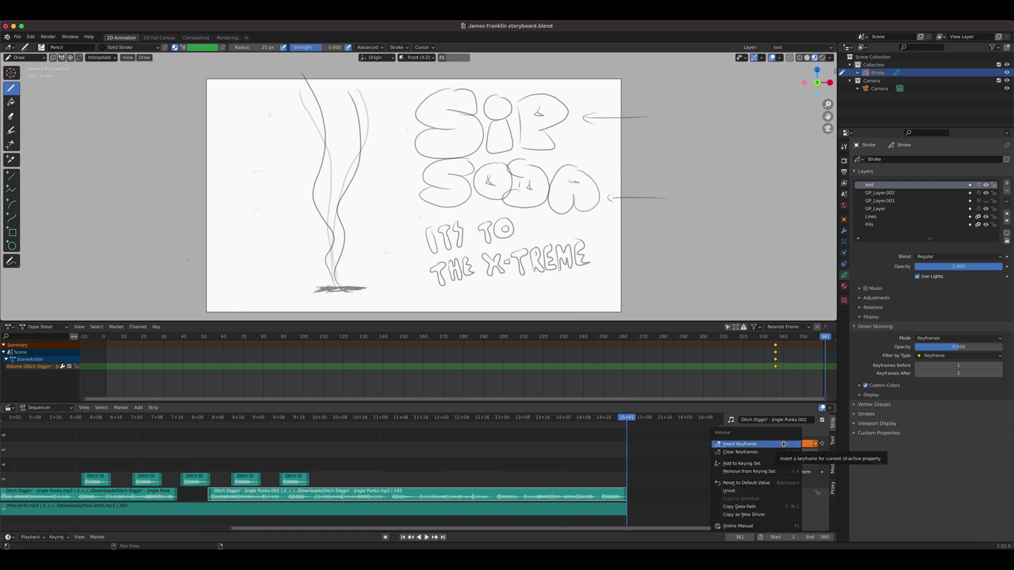
pyautogui.click(784, 444)
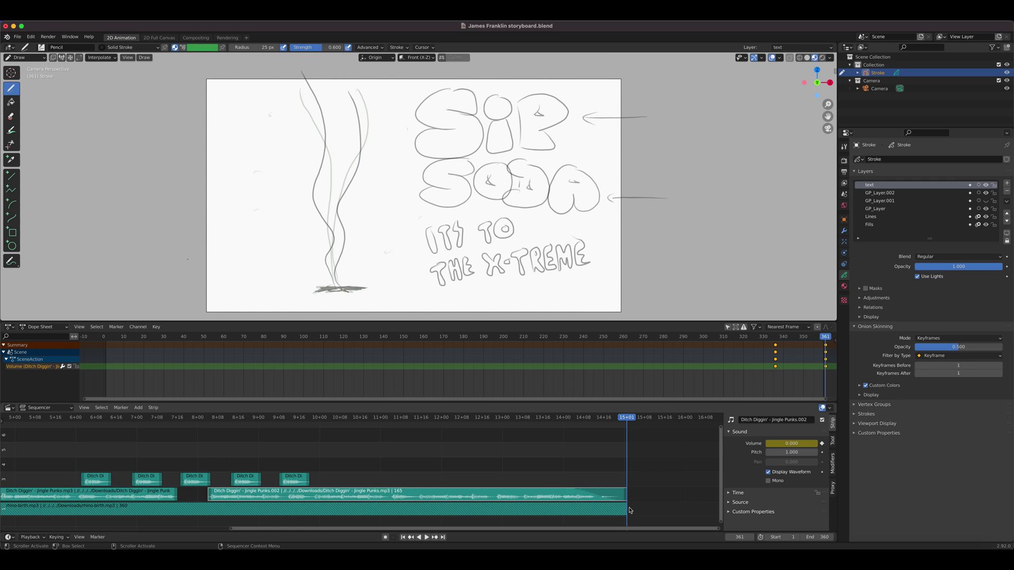
# Step: Play the end of the animation from shortly before the first volume keyframe to check the fade-out
pyautogui.moveTo(626, 419); pyautogui.dragTo(555, 421)
pyautogui.press('space')
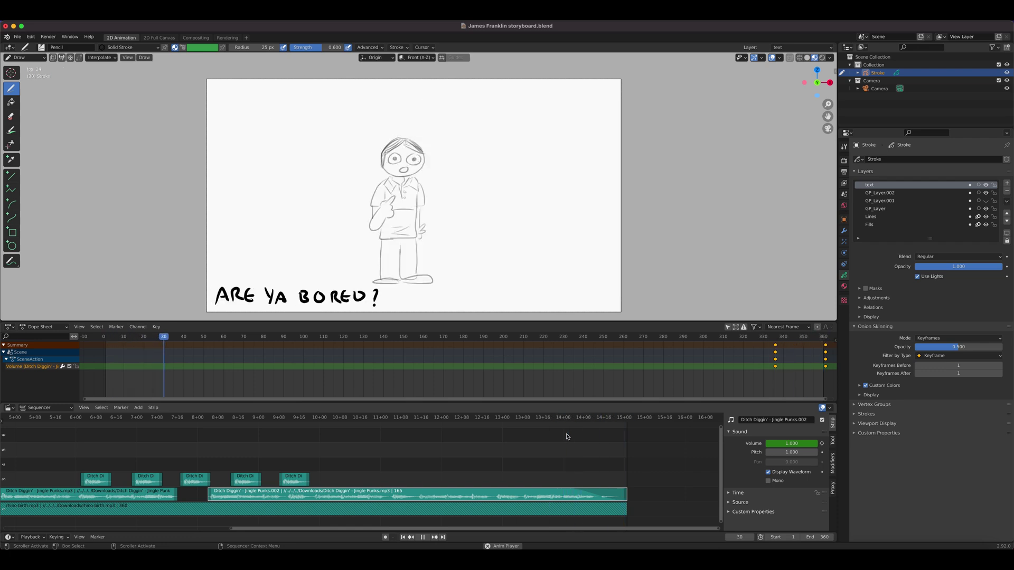
pyautogui.press('space')
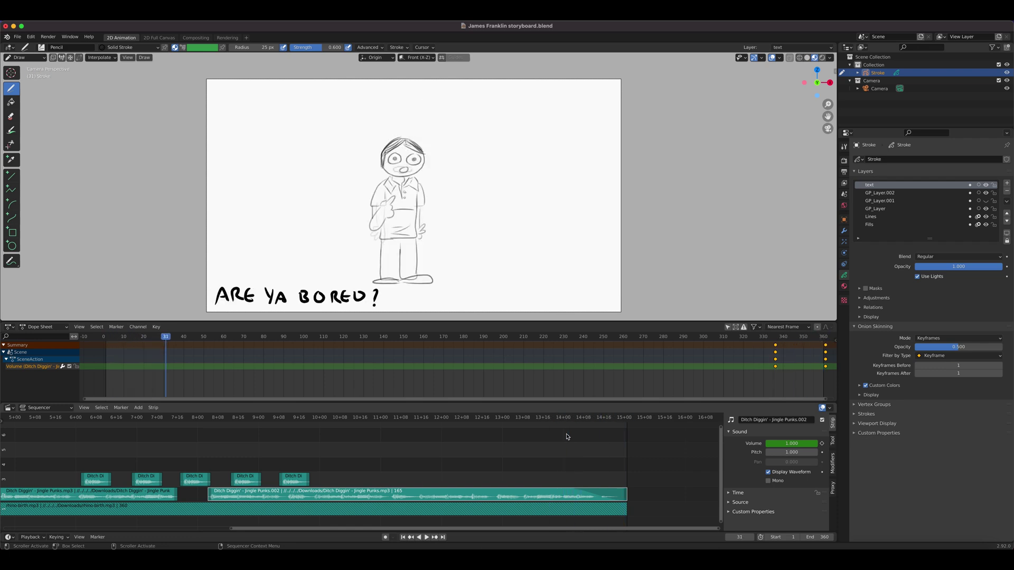